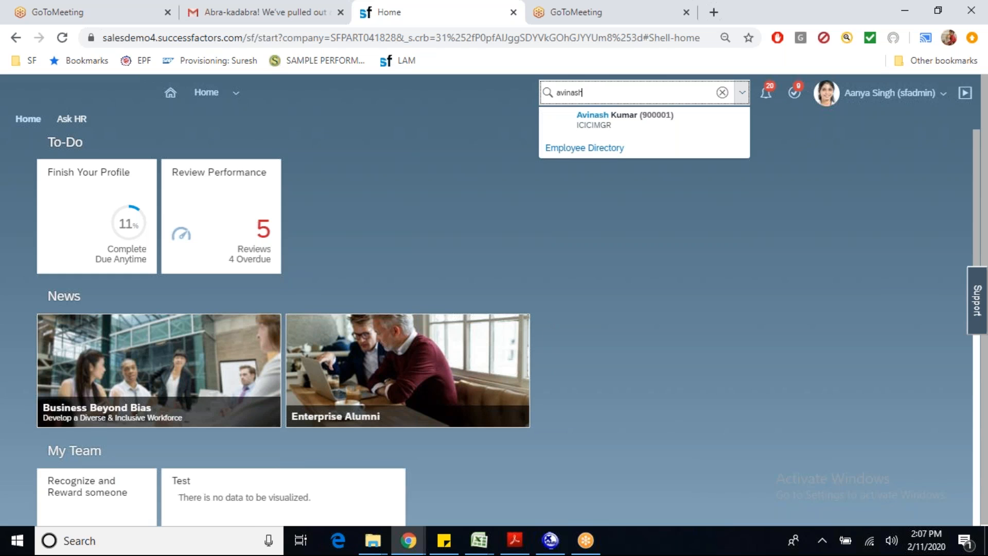
Open the employee's profile from the people search and update the first and last names in the Feb 01, 2020 Personal Information record.
left_click(601, 126)
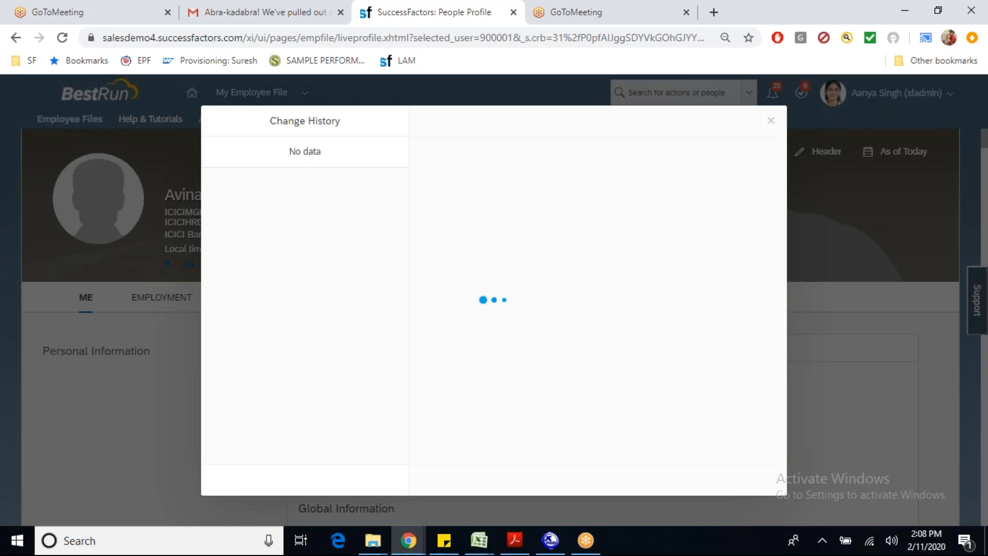
left_click(179, 278)
type("Kumar")
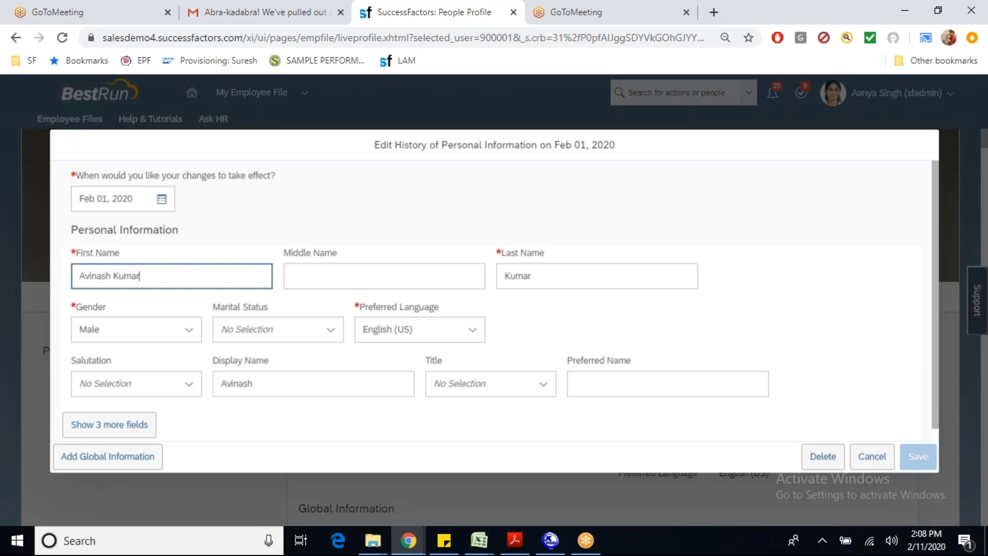
key("Tab")
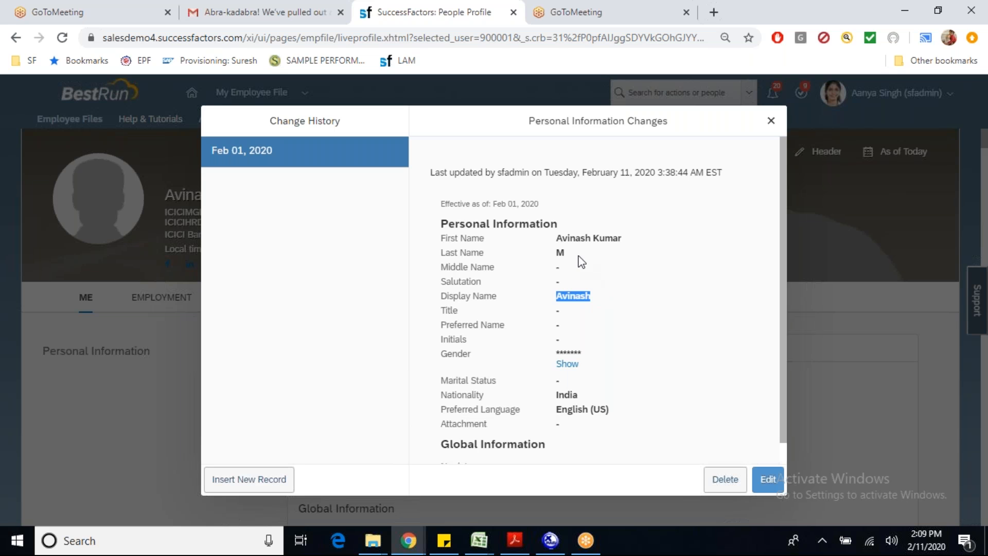
double_click(573, 239)
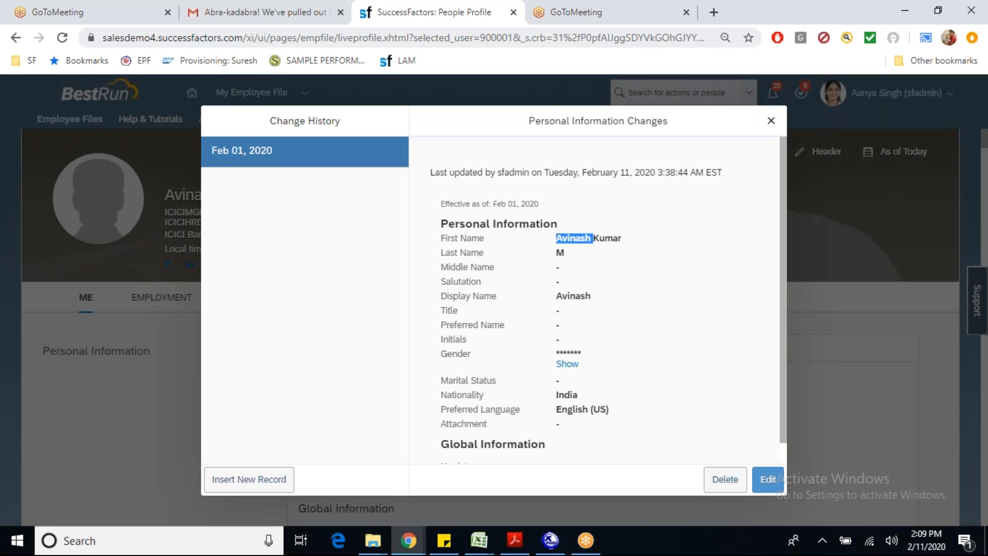
Open Configure Business Rules in a duplicate browser tab, keeping the employee's profile open in the original one.
right_click(421, 19)
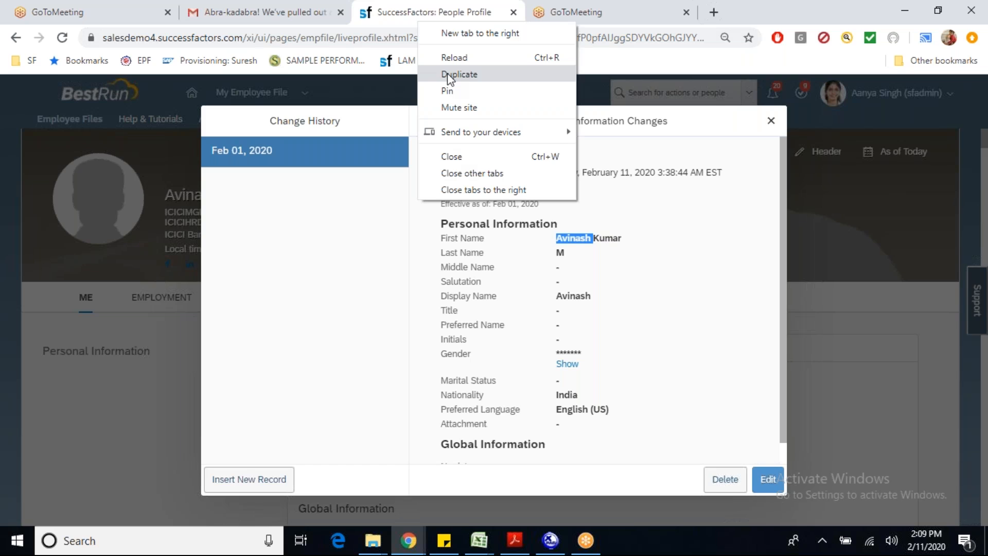
left_click(450, 77)
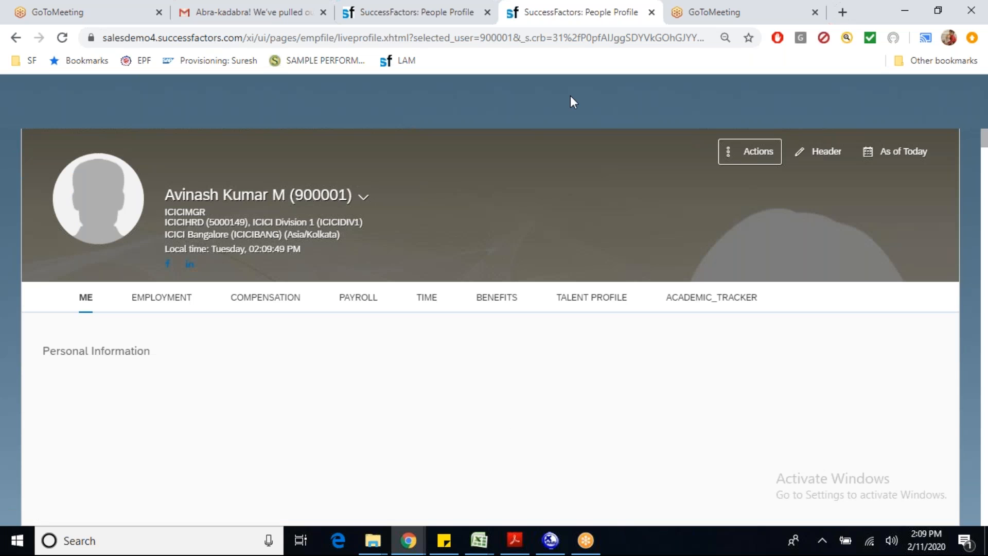
type("con bus rul")
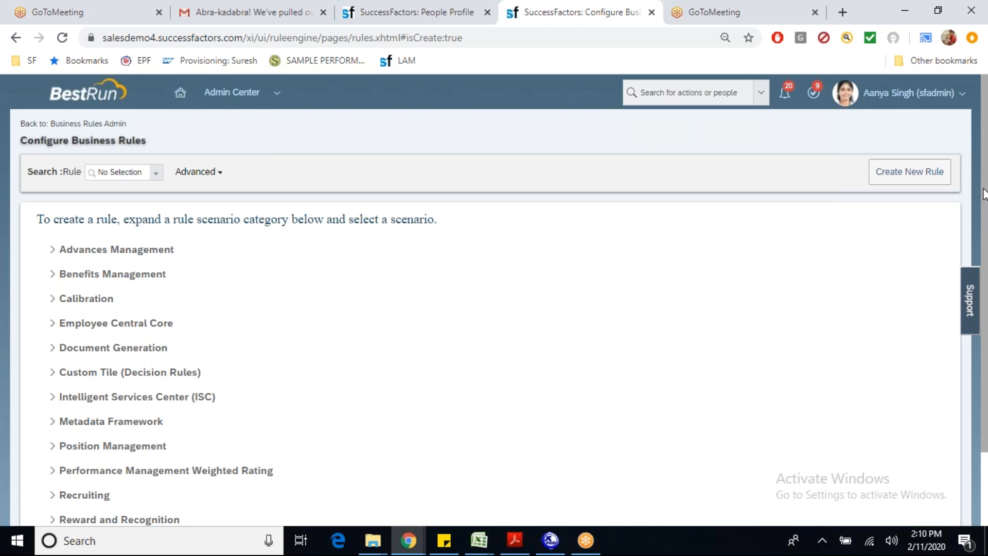
Choose the Basic scenario in the Basic category for the new business rule.
scroll(984, 193, "down", 1)
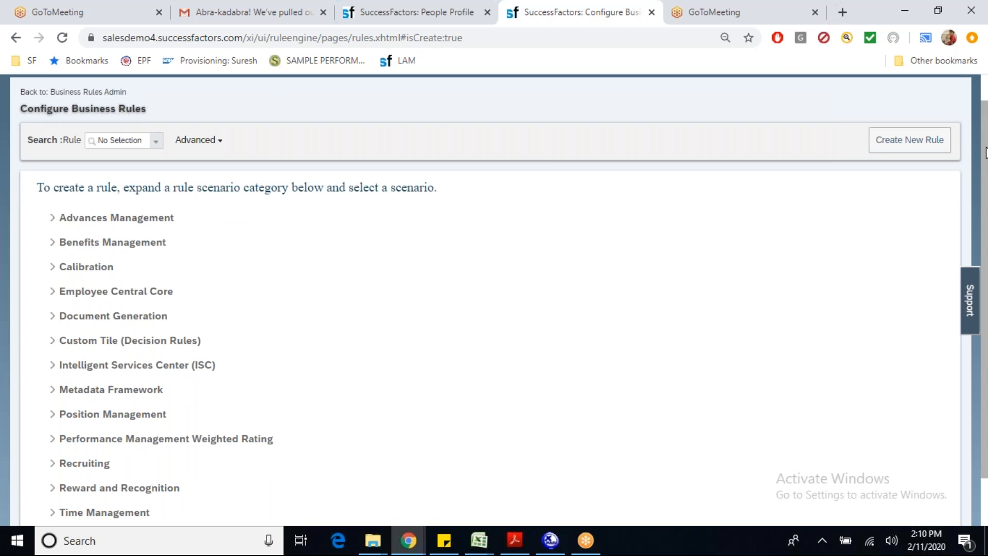
scroll(986, 153, "down", 2)
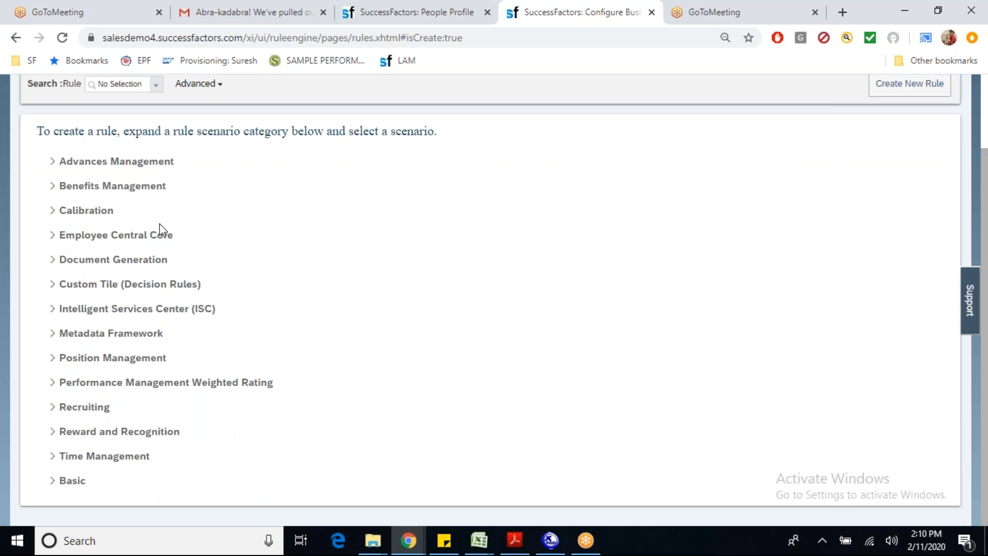
left_click(53, 481)
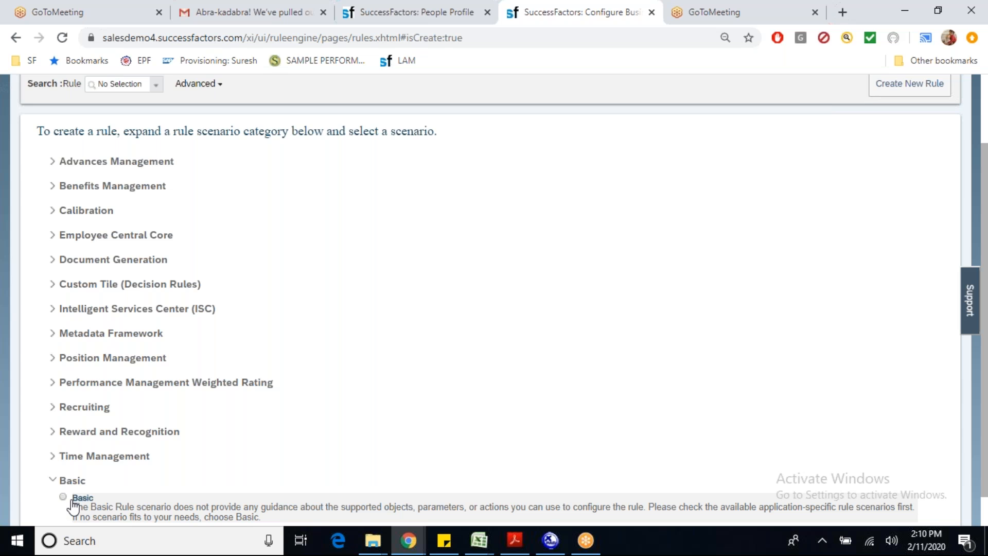
left_click(74, 508)
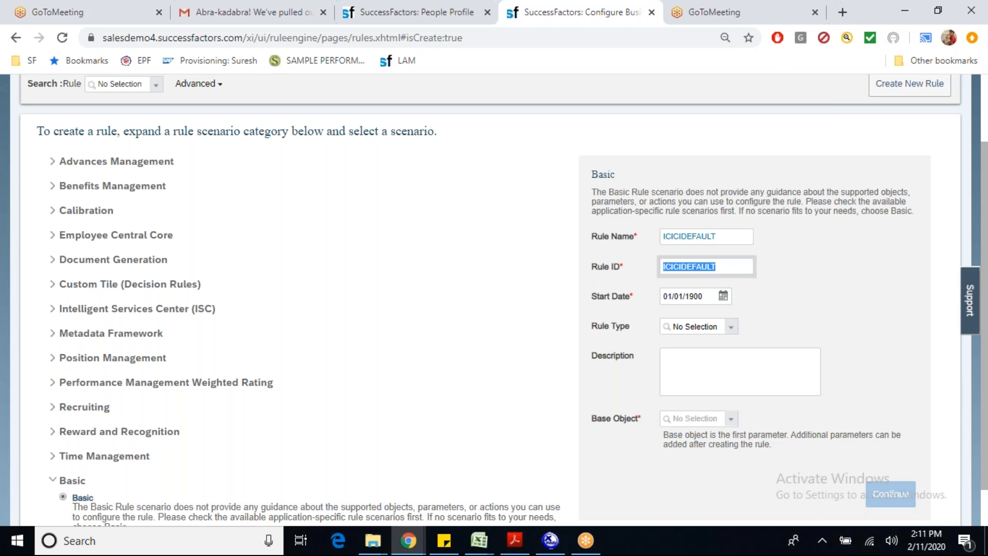
Name the rule ICICI DEFAULT with the ID ICICIDEFAULT and set its rule type to Default Rule (DEFAULTRULE).
left_click(719, 237)
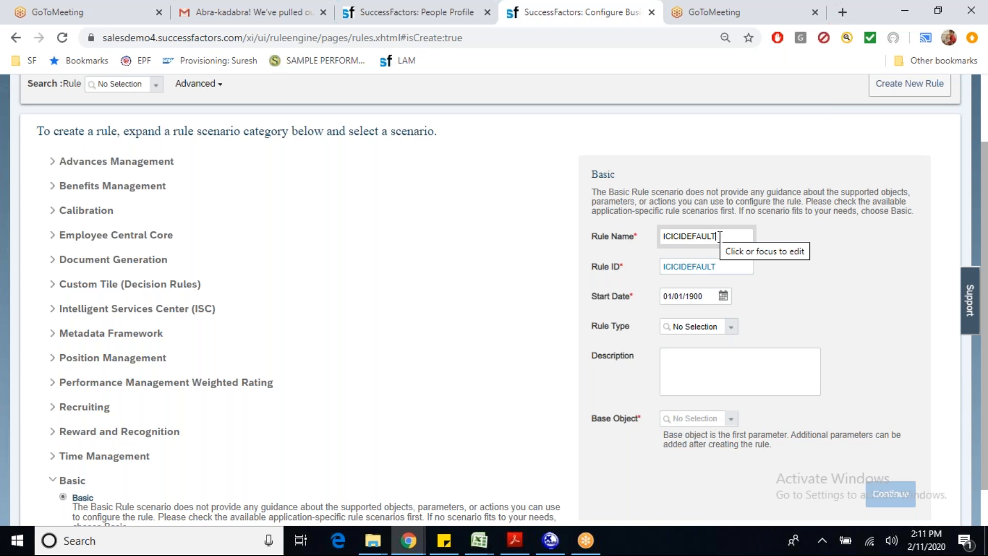
left_click(684, 237)
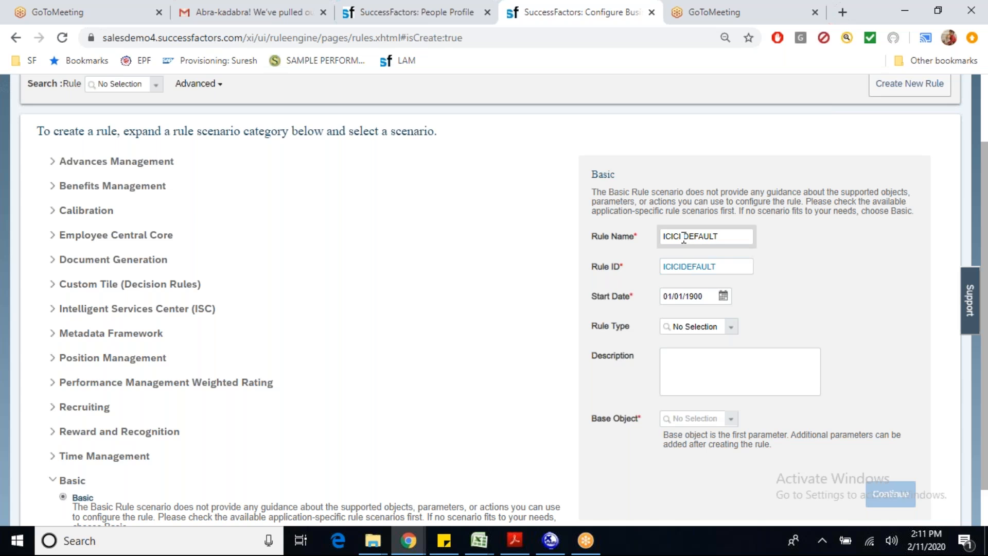
left_click(767, 236)
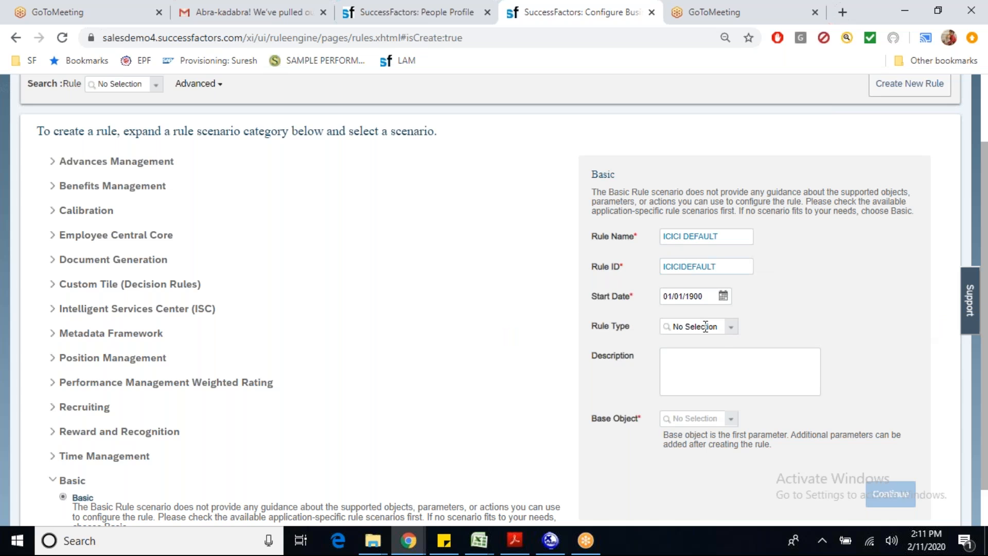
left_click(734, 331)
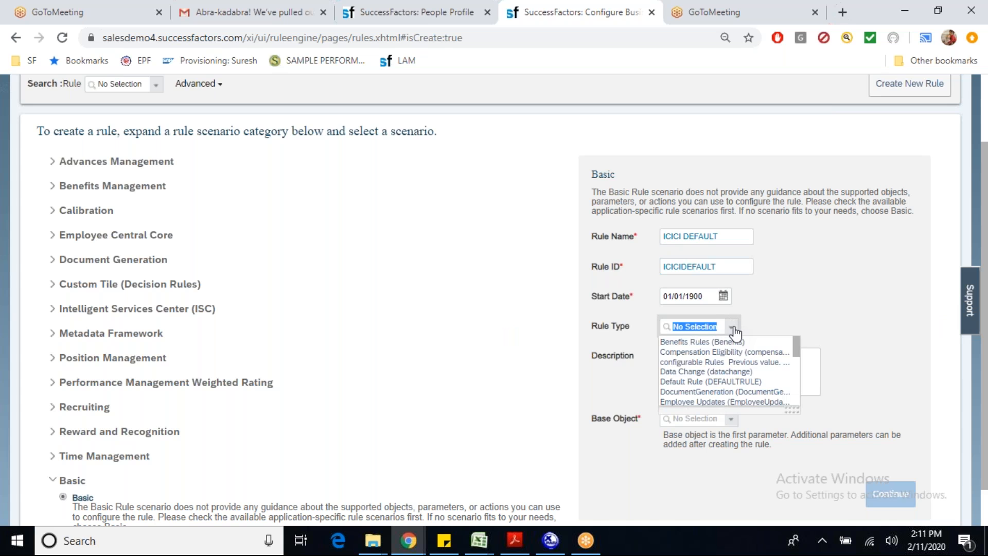
left_click_drag(797, 411, 801, 418)
mouse_move(800, 352)
left_mouse_down()
mouse_move(798, 375)
mouse_move(802, 354)
left_mouse_up()
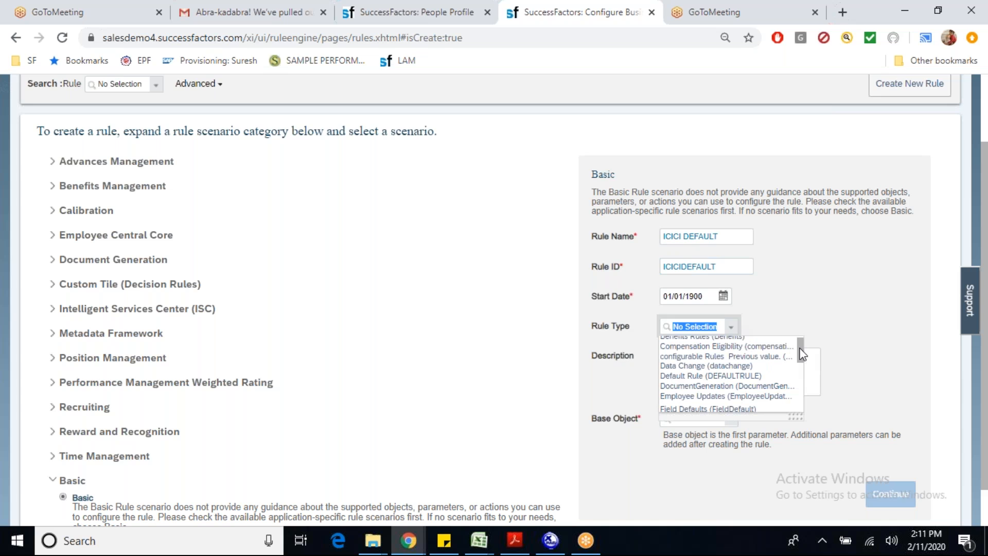
left_click(741, 377)
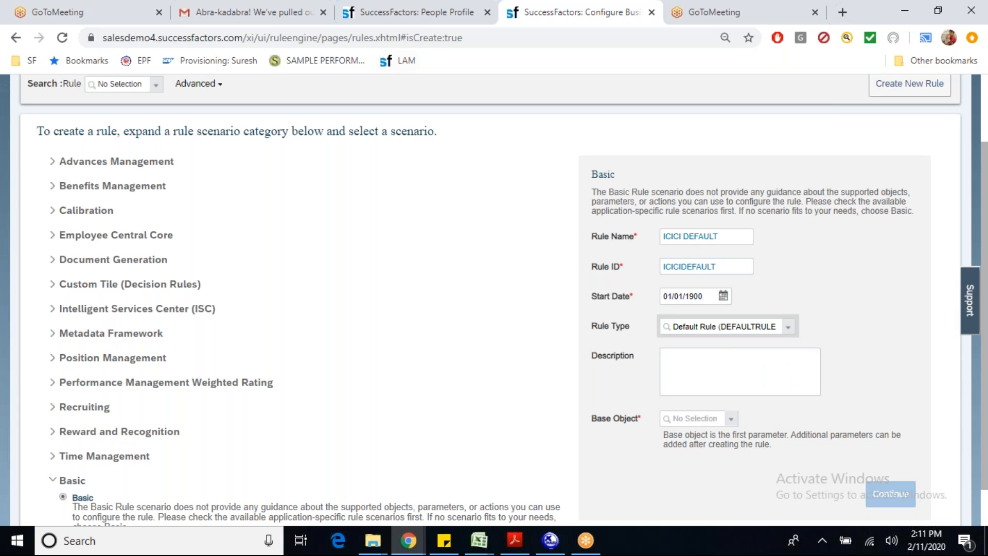
Check the employee's Personal Information record, and create the rule with Personal Information as its base object.
left_click(381, 19)
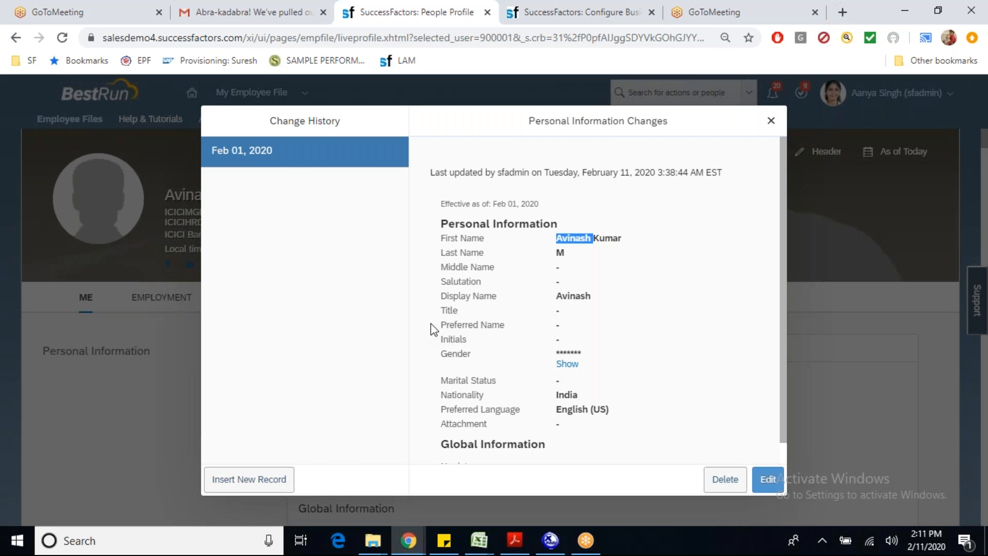
key("ctrl+Tab")
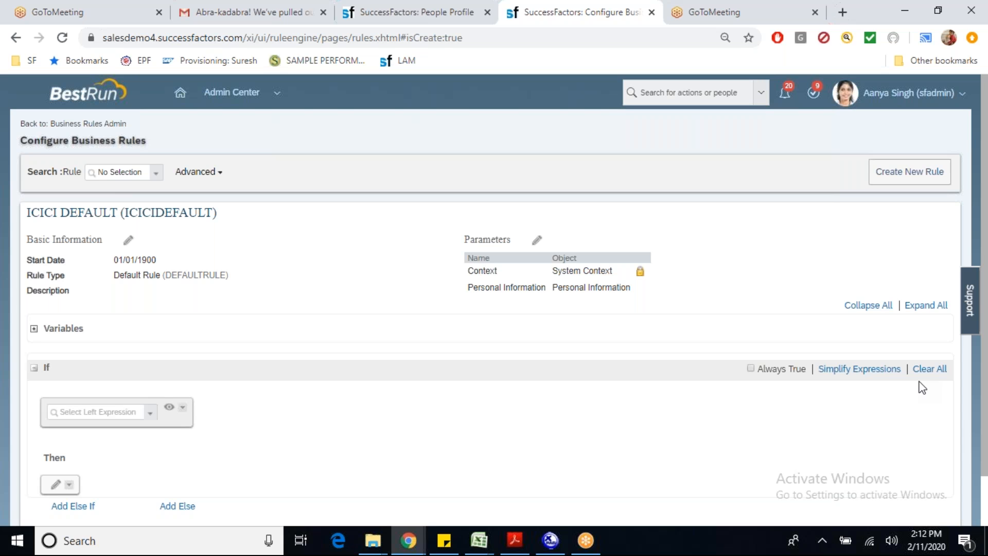
left_click_drag(468, 287, 564, 286)
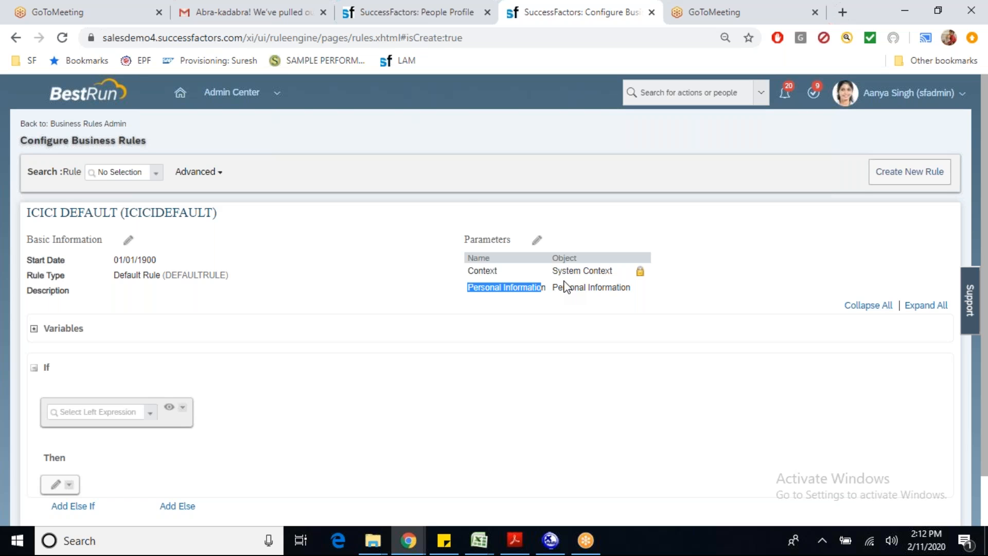
left_click_drag(567, 287, 984, 434)
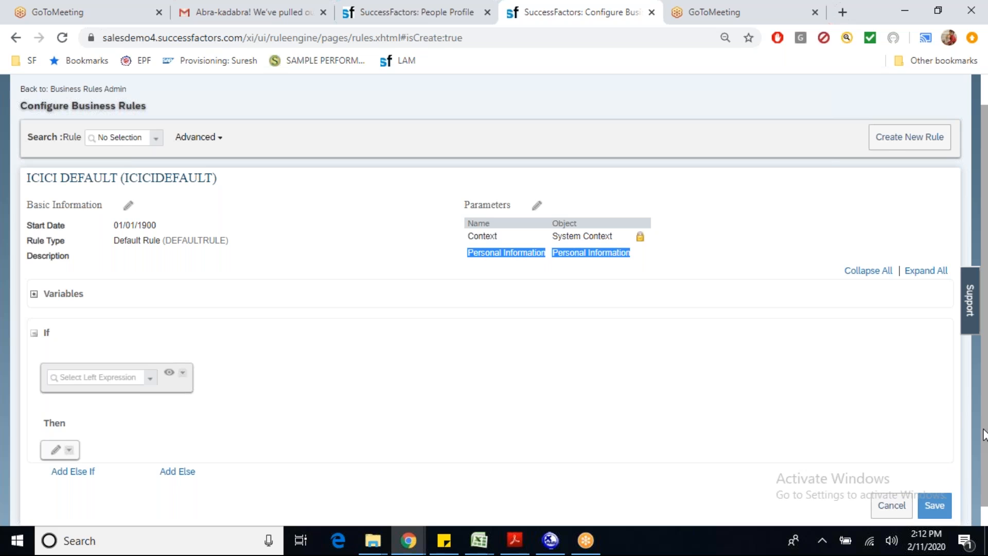
scroll(738, 380, "down", 1)
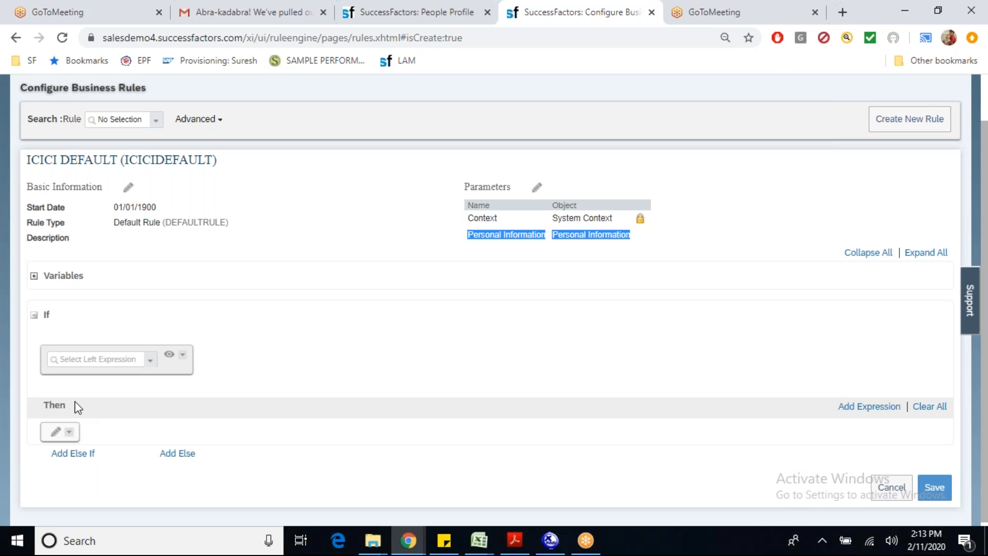
Review the First Name and Preferred Name fields in the employee's Personal Information record and return to the rule.
left_click(362, 78)
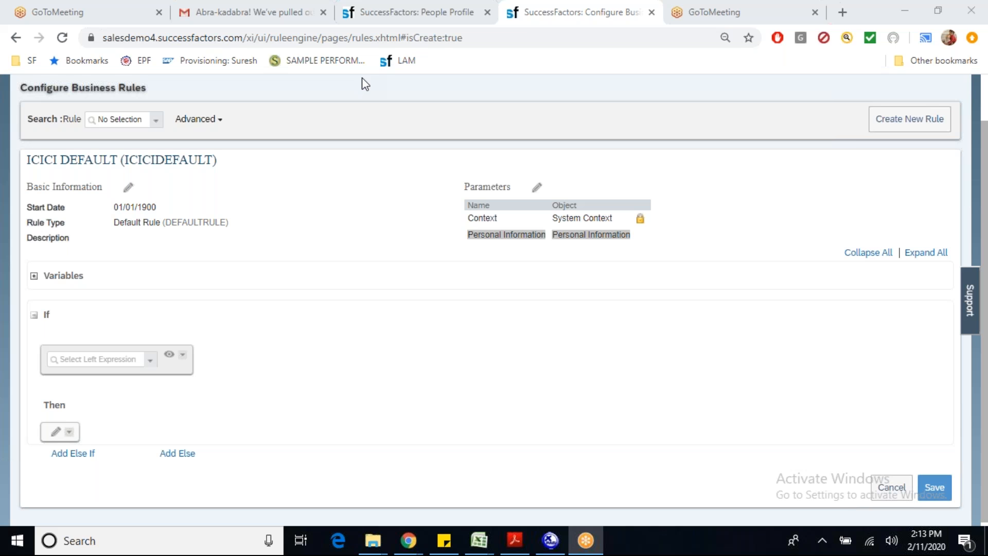
left_click(402, 13)
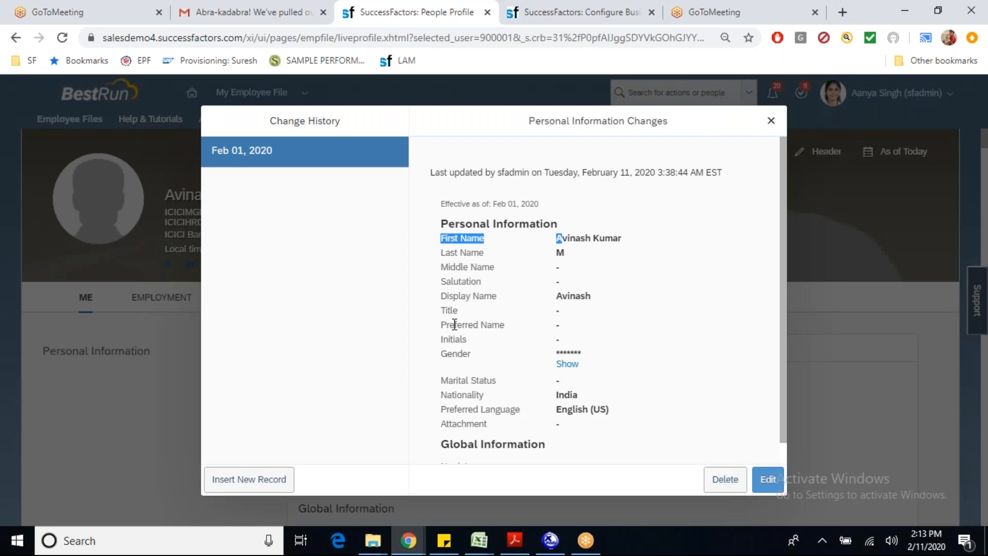
triple_click(455, 325)
left_click(478, 240)
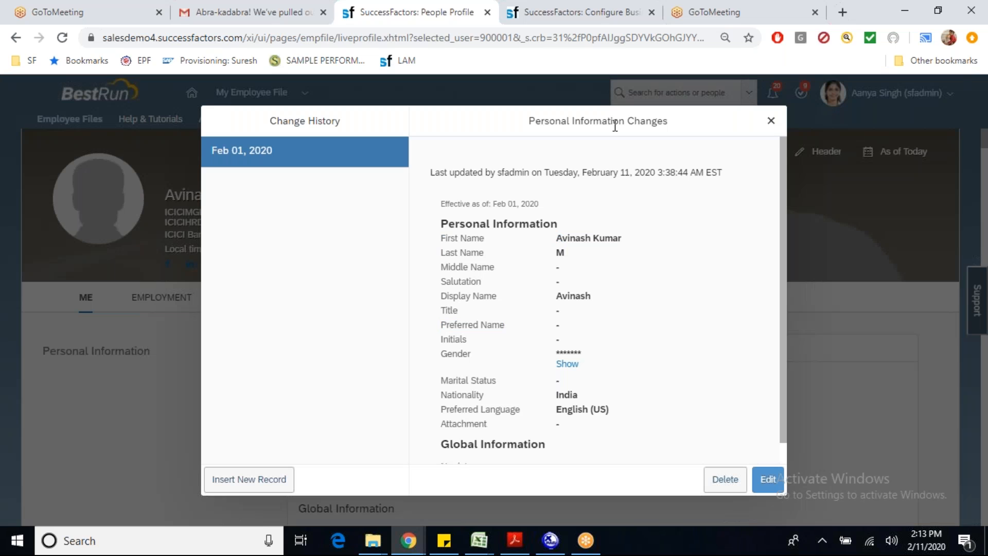
left_click(553, 21)
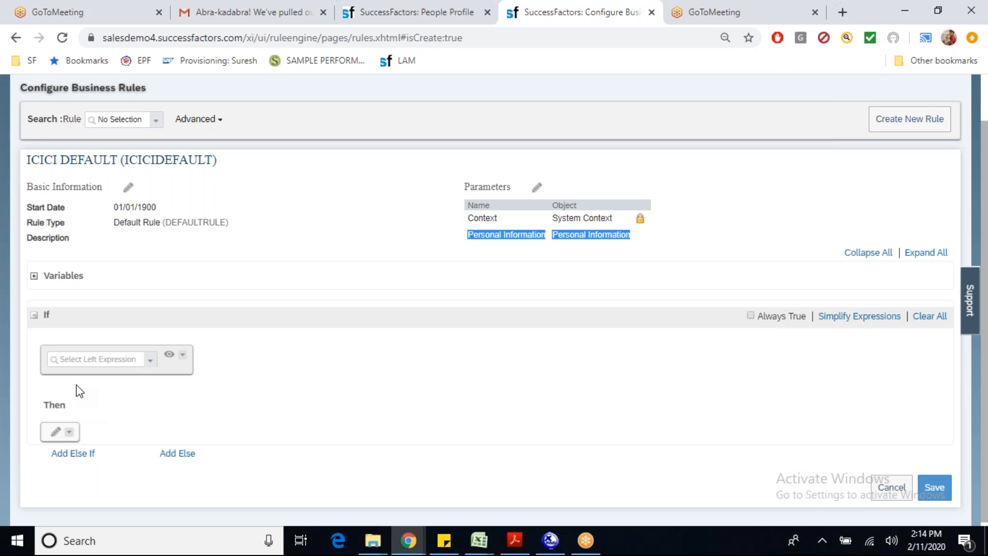
Define the rule's If condition as Personal Information.First Name is not equal to Null.
left_click(150, 361)
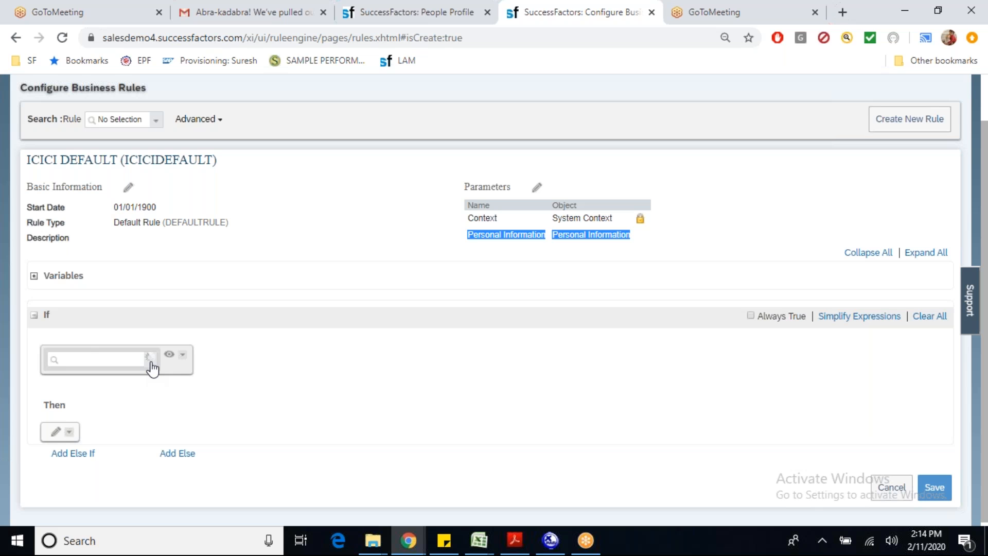
left_click(151, 363)
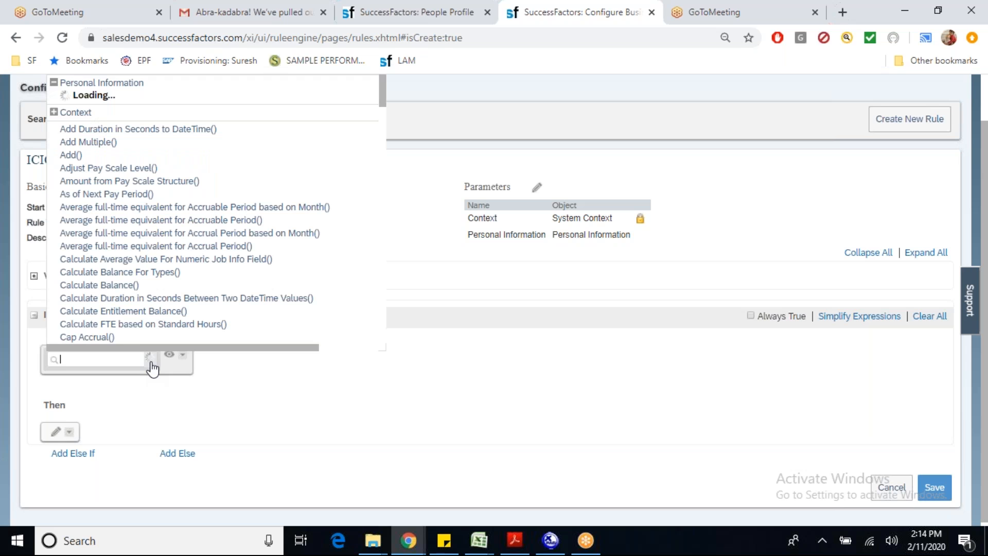
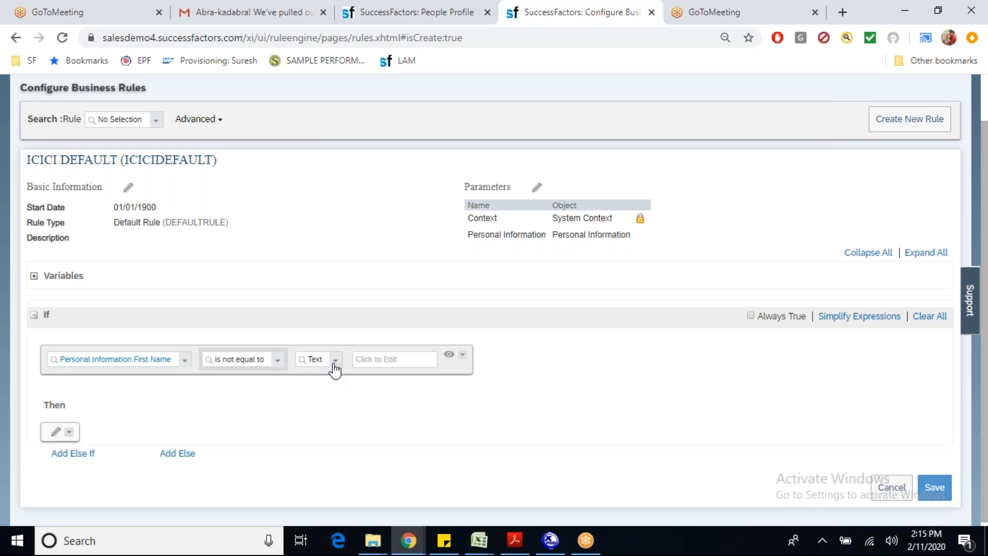
left_click(334, 361)
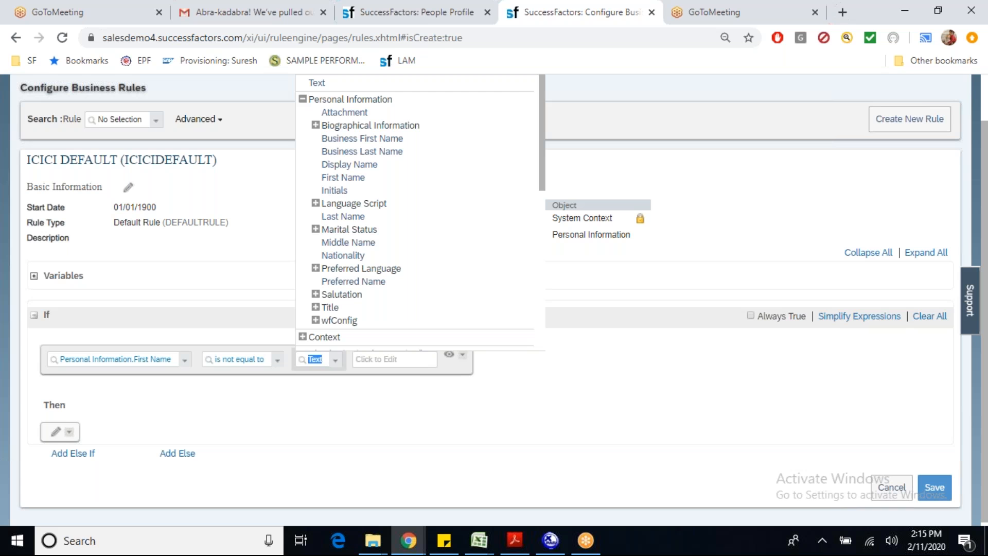
left_click(57, 426)
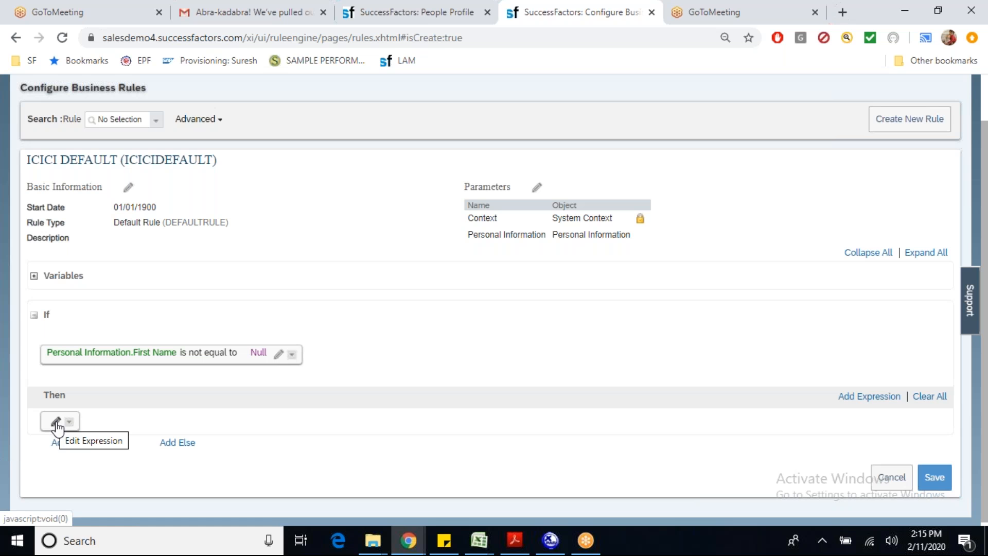
Define the rule's Then action to set Personal Information.Preferred Name equal to Personal Information.First Name.
left_click(56, 423)
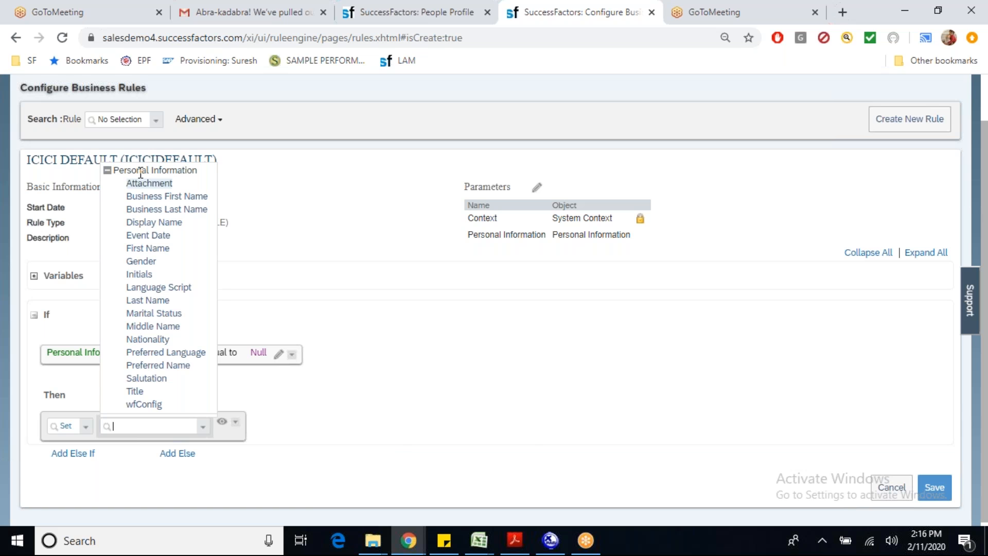
left_click(158, 365)
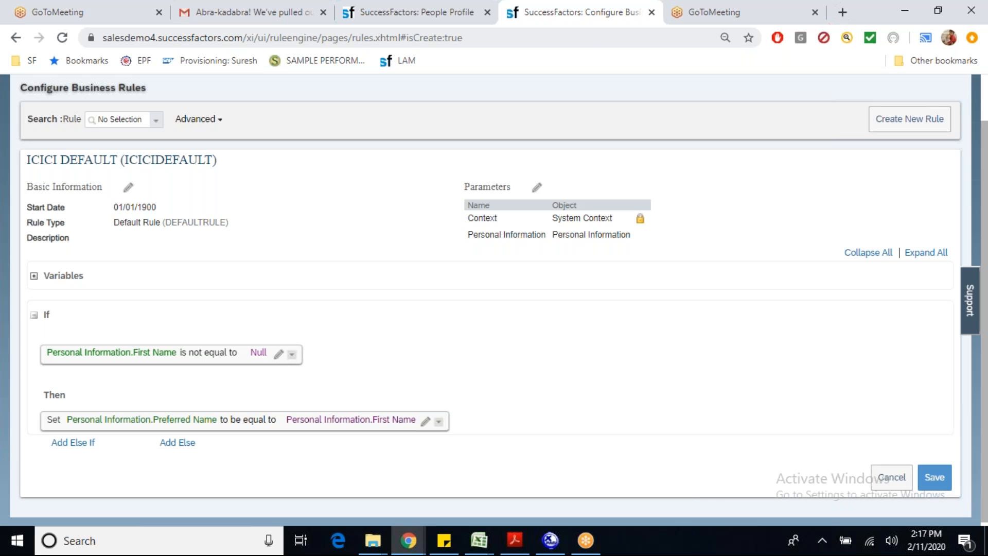
Return to the employee's profile and close the Personal Information change history.
left_click(417, 12)
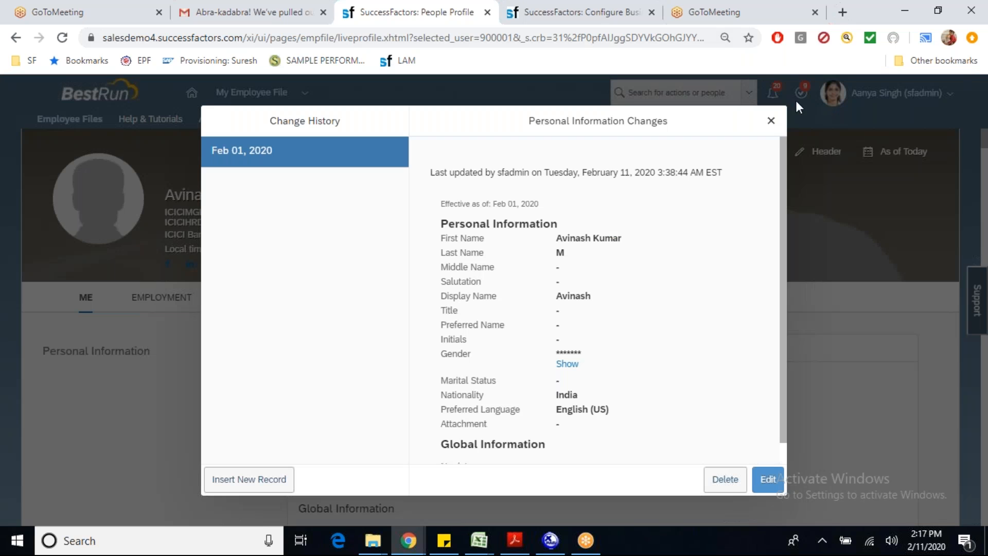
left_click(773, 125)
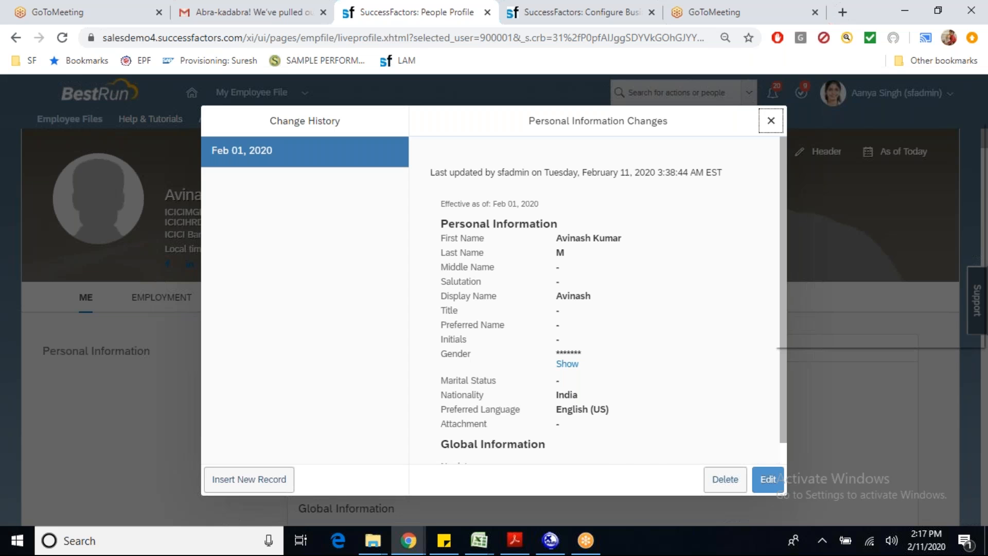
Close the change history and review the first-name field's details and the other HRIS fields of the personalInfo element.
left_click(771, 121)
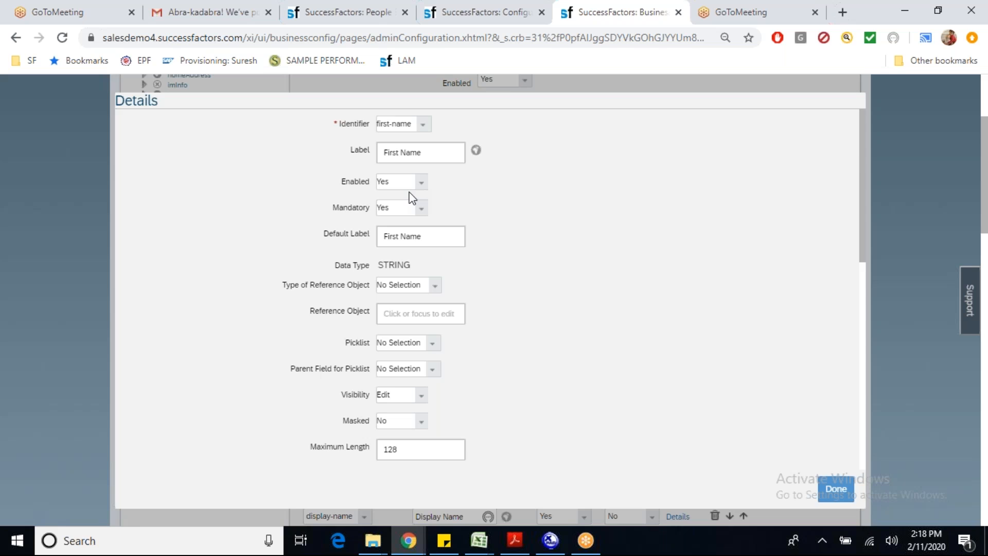
scroll(388, 262, "down", 3)
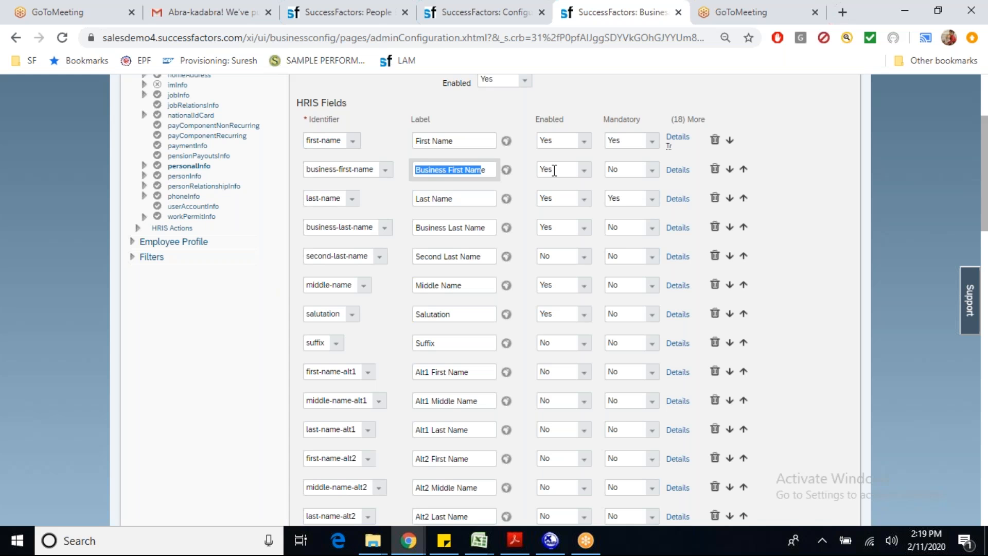
left_click(555, 343)
Add an onSave trigger for the Personal Information base object in personalInfo's trigger rules and start selecting its rule.
left_click_drag(985, 202, 987, 225)
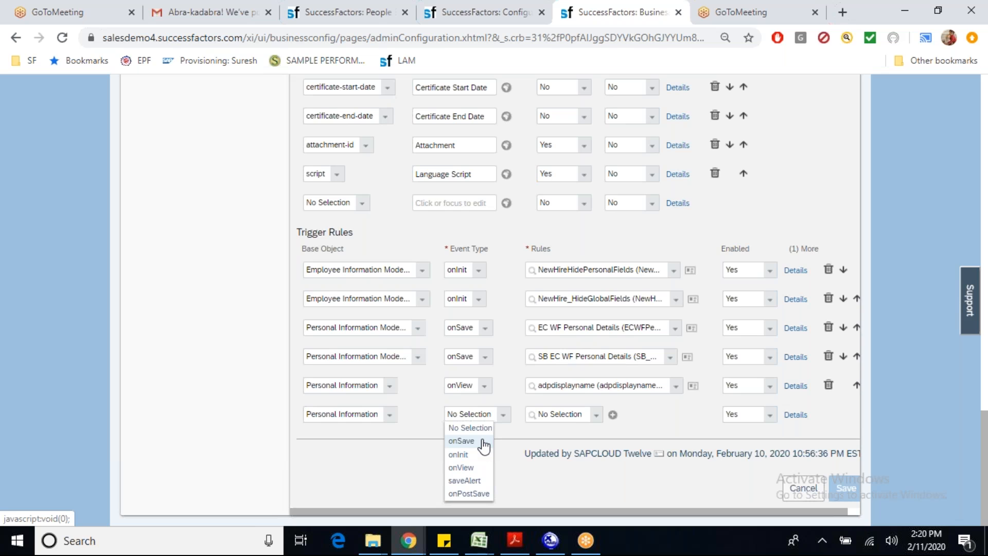
left_click(484, 444)
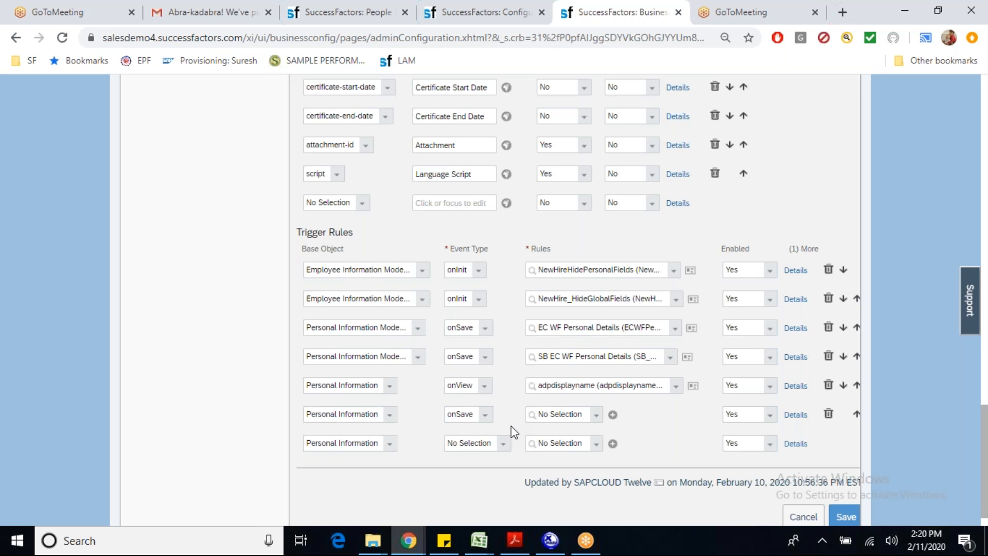
left_click(565, 414)
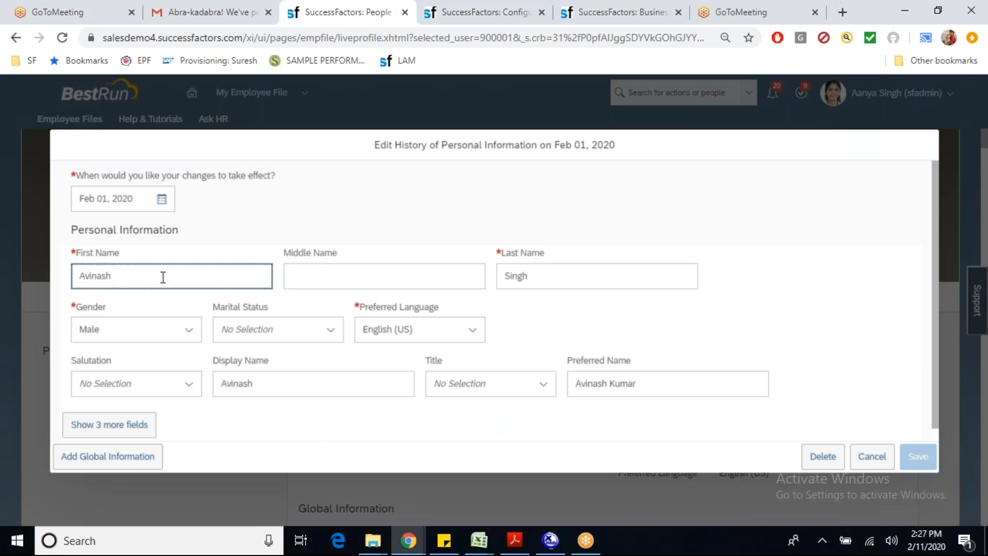
Test the Preferred Name rule by committing the shortened First Name and adding the second given name back.
key("Tab")
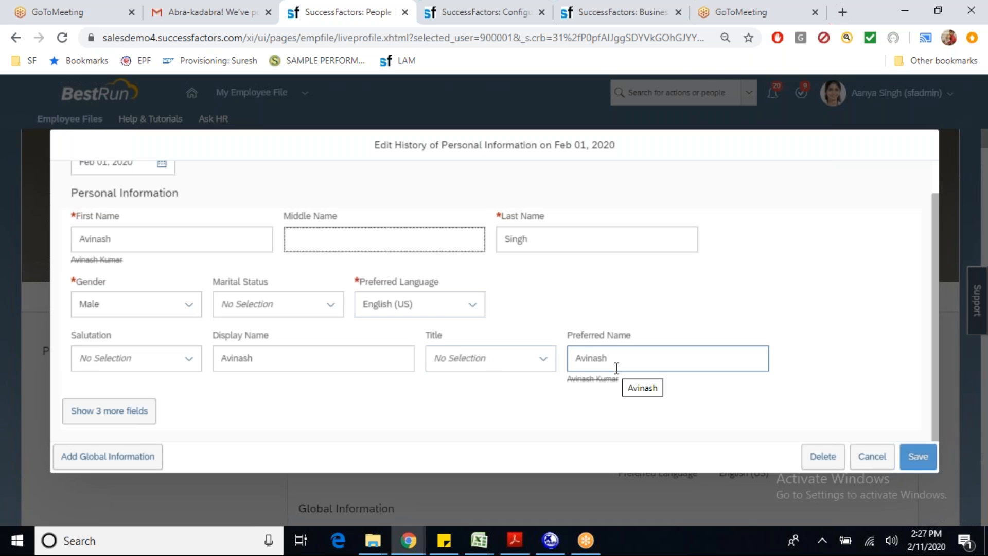
left_click(163, 245)
type("Kumar")
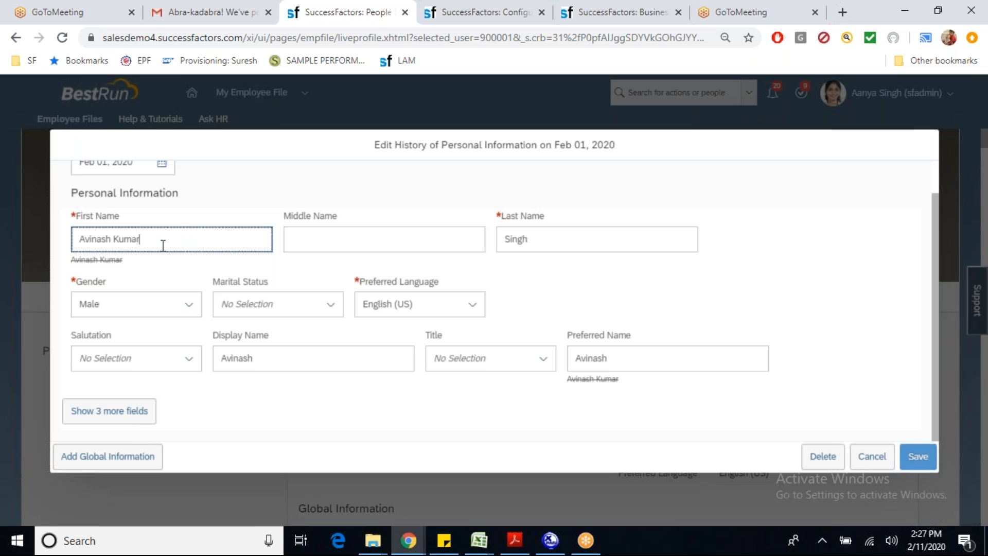
key("Tab")
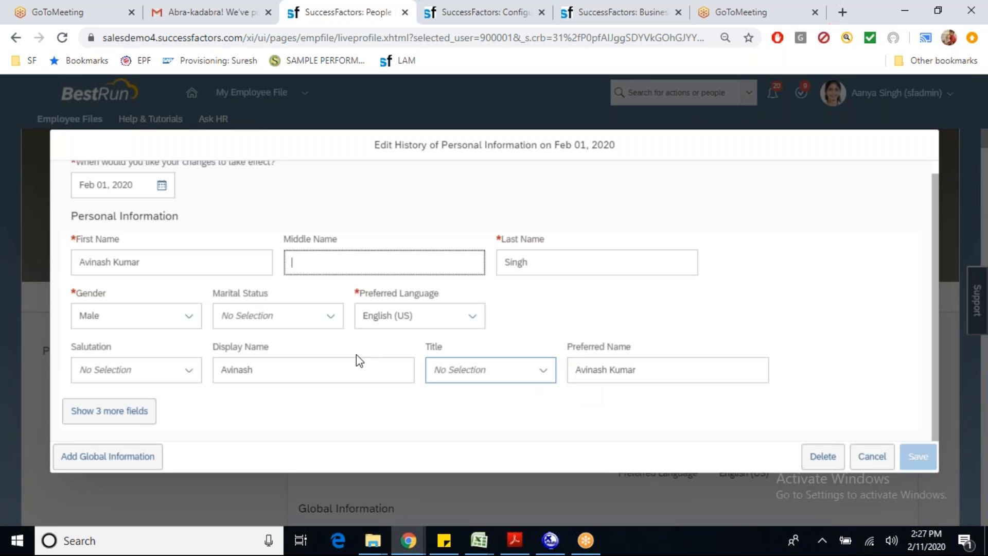
Remove the second given name from the employee's First Name and commit the field to trigger the Preferred Name rule.
left_click(182, 272)
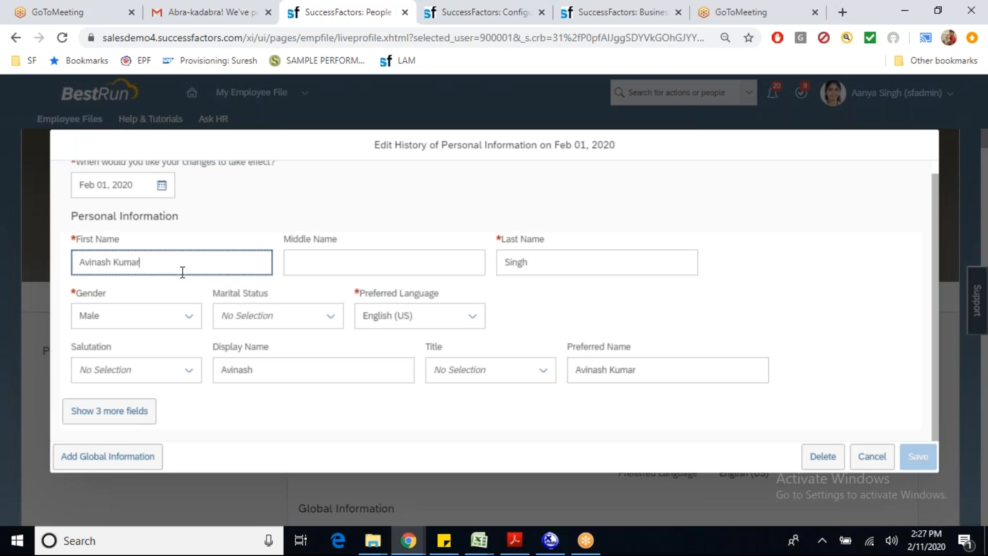
key("BackSpace")
key("BackSpace")
key("BackSpace")
key("BackSpace")
key("BackSpace")
key("BackSpace")
left_click(310, 254)
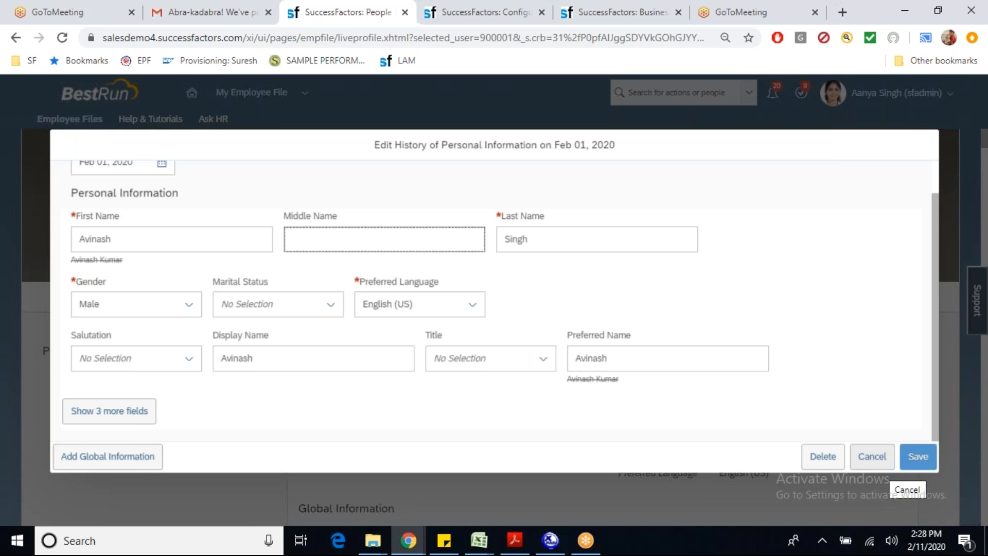
Replace the employee's Last Name and save the edited Personal Information record.
double_click(558, 238)
type("kumar")
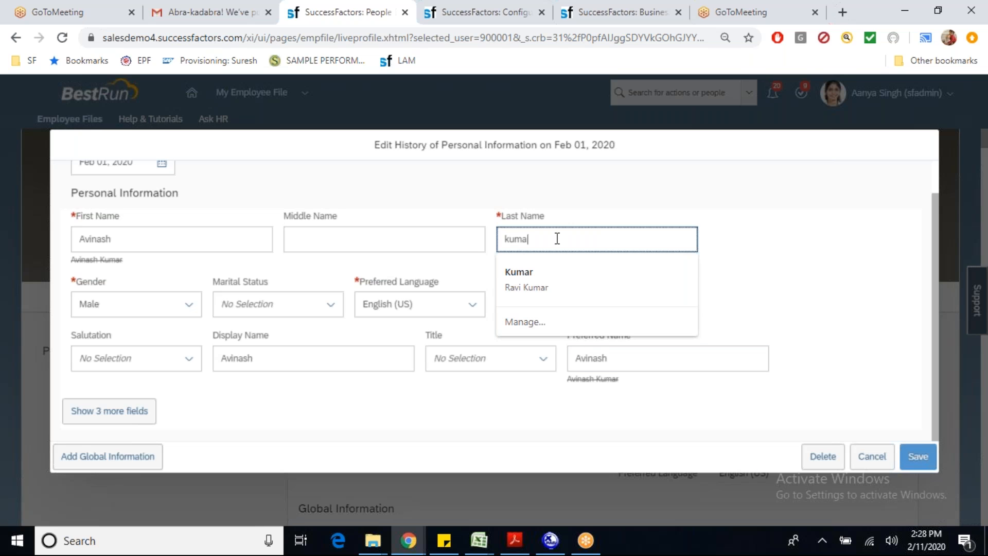
left_click(863, 281)
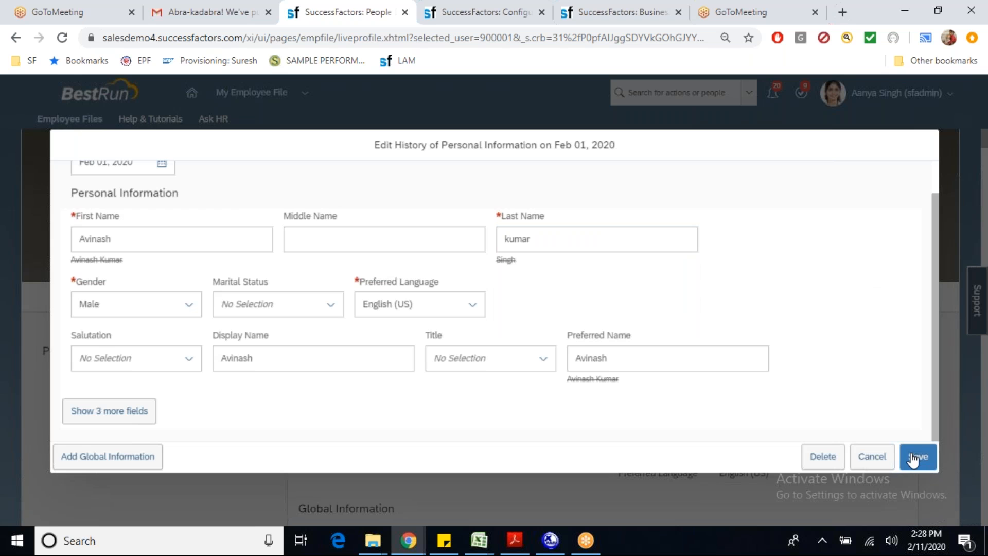
left_click(914, 458)
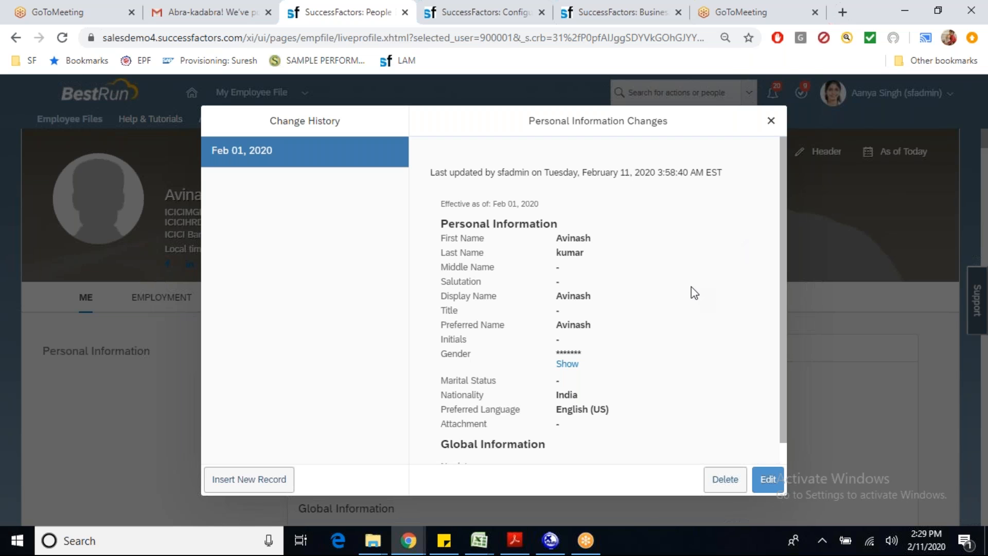
Reveal the employee's Gender, open the Feb 01, 2020 record for editing and expand its additional fields.
left_click(568, 365)
left_click(768, 479)
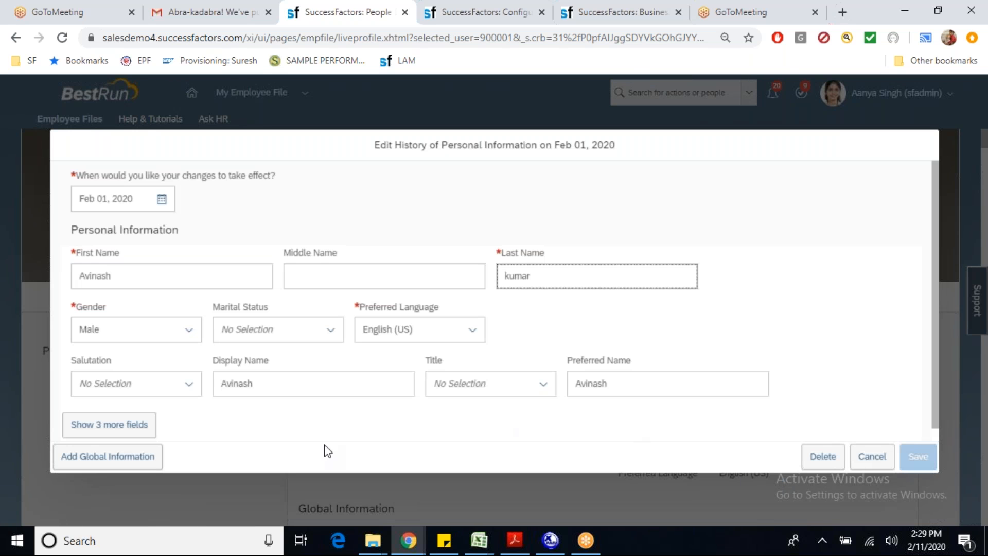
left_click(138, 427)
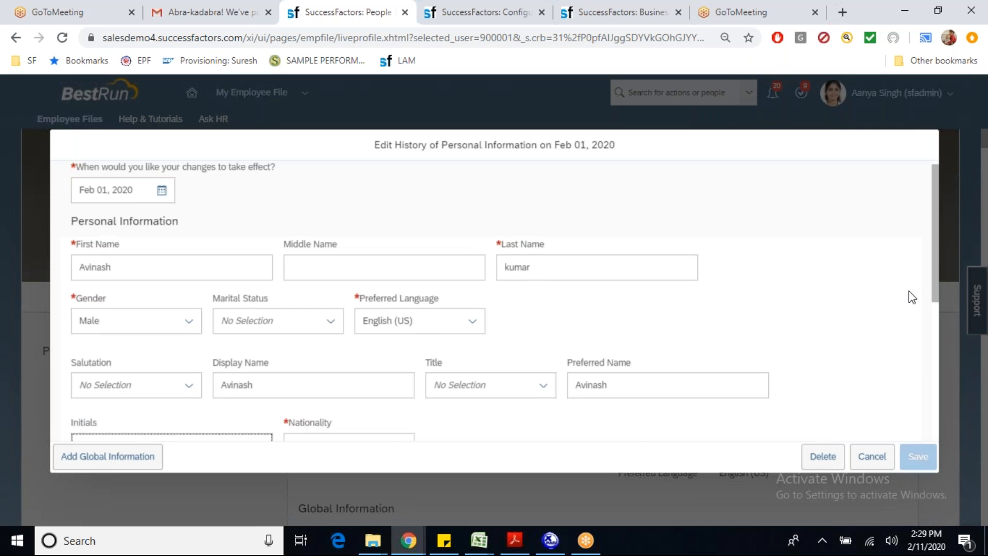
mouse_move(935, 282)
left_mouse_down()
mouse_move(940, 332)
mouse_move(940, 276)
left_mouse_up()
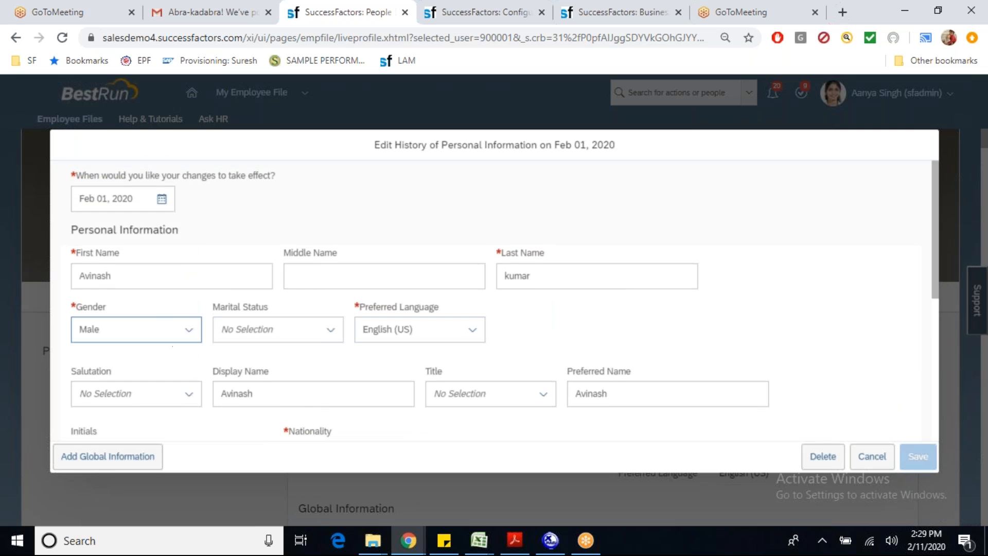
Set the employee's Salutation to Mrs. and save the Personal Information record.
left_click(549, 404)
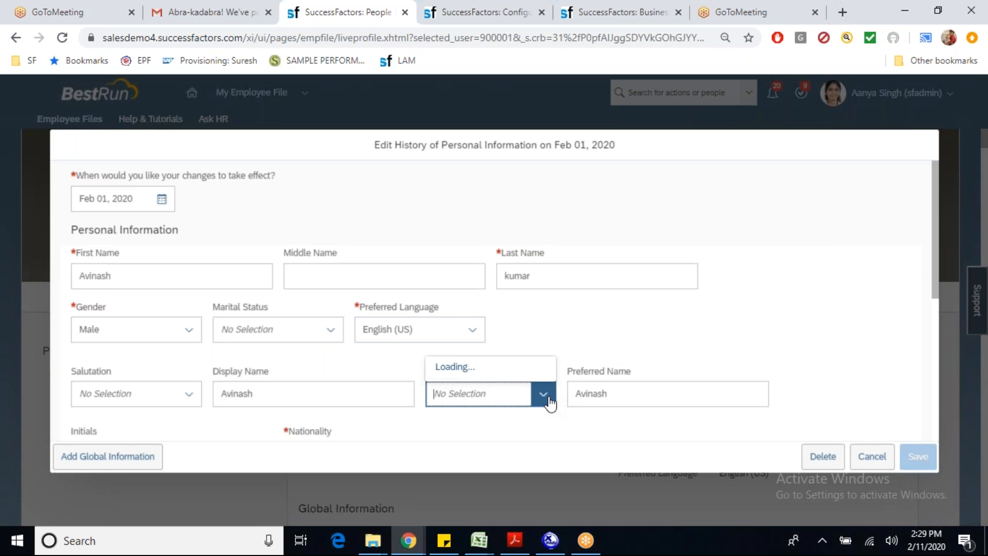
left_click(605, 348)
left_click(189, 394)
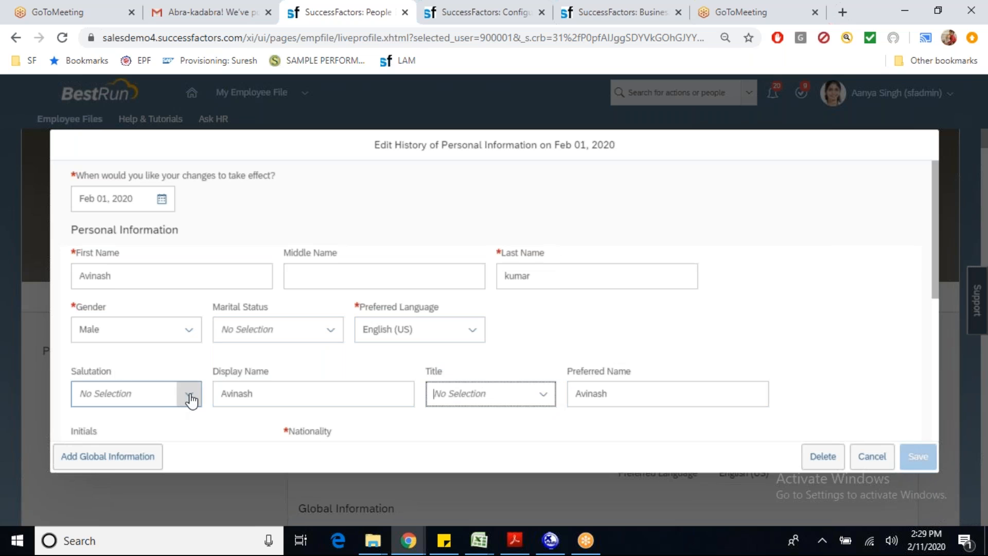
left_click(105, 346)
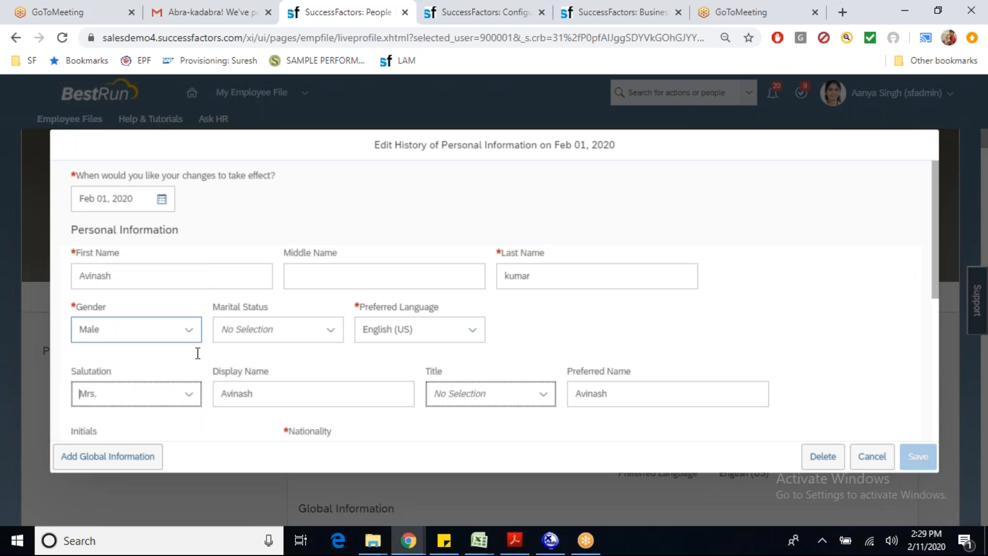
left_click(919, 458)
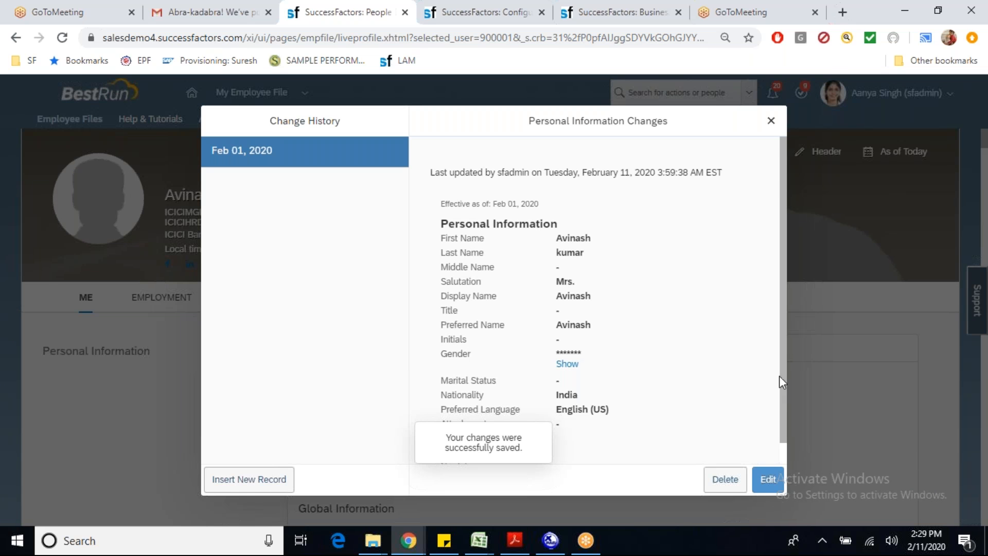
Reveal the Gender in the saved Personal Information record and compare it with the Salutation.
left_click(569, 364)
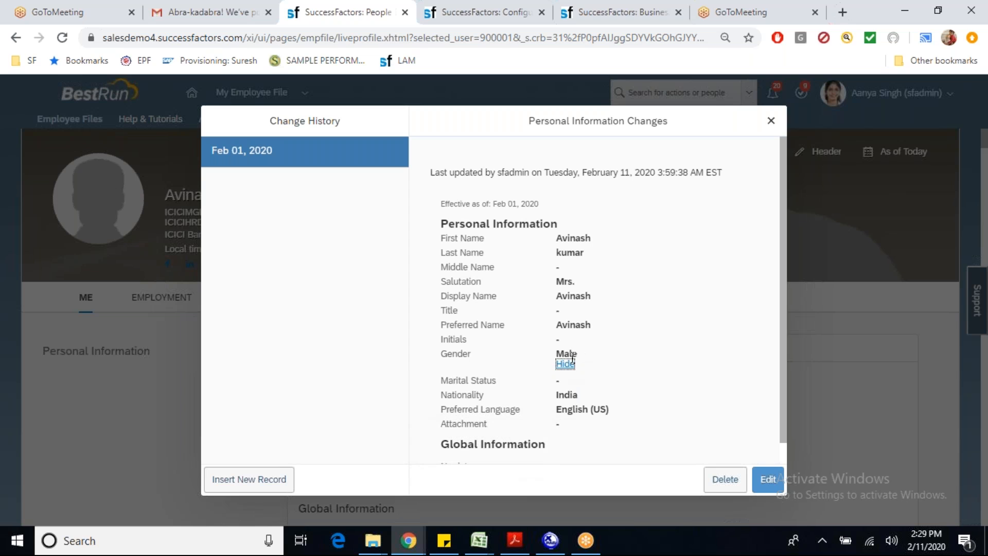
left_click_drag(556, 281, 575, 283)
left_click(471, 23)
Review the salutation field's details, including its picklist, in the personalInfo HRIS element configuration.
left_click(661, 13)
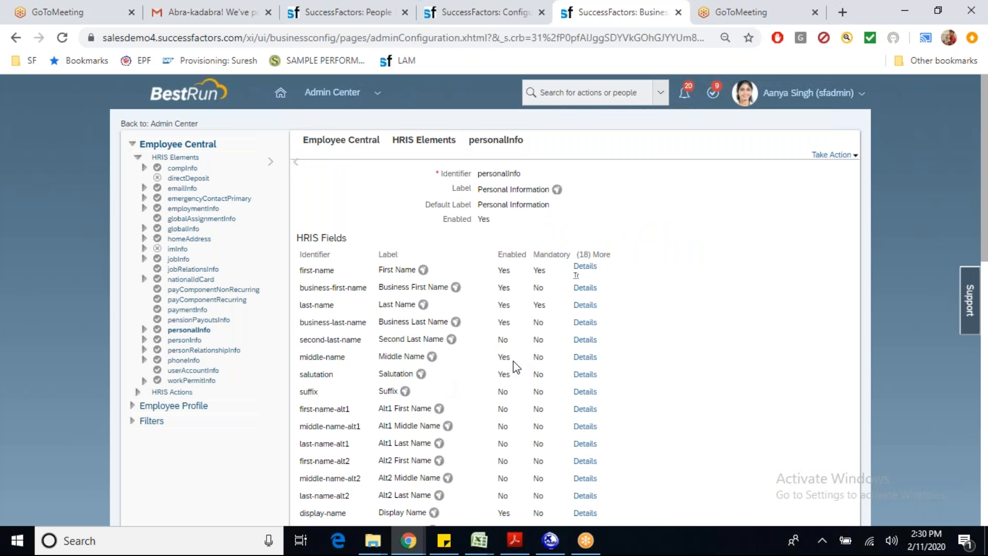
left_click(586, 375)
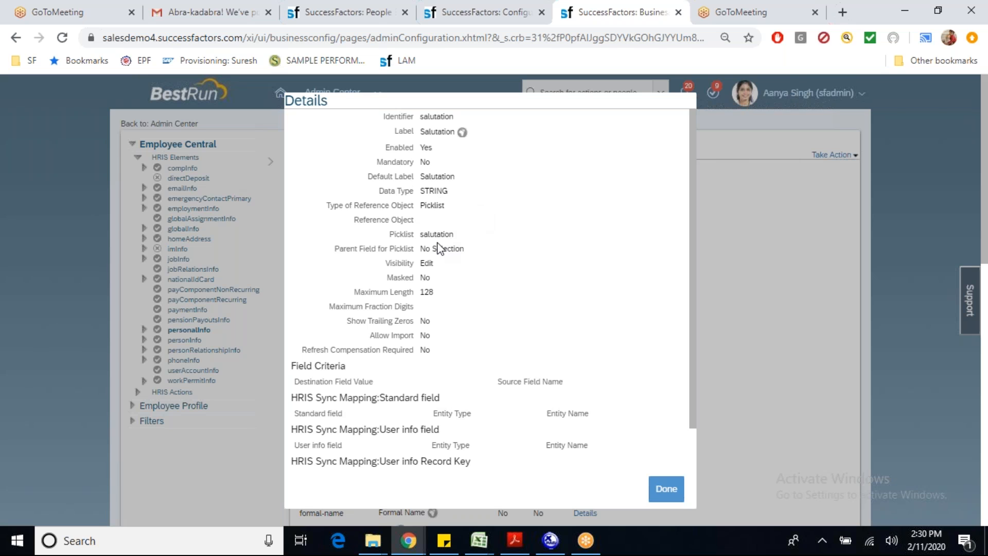
left_click(666, 488)
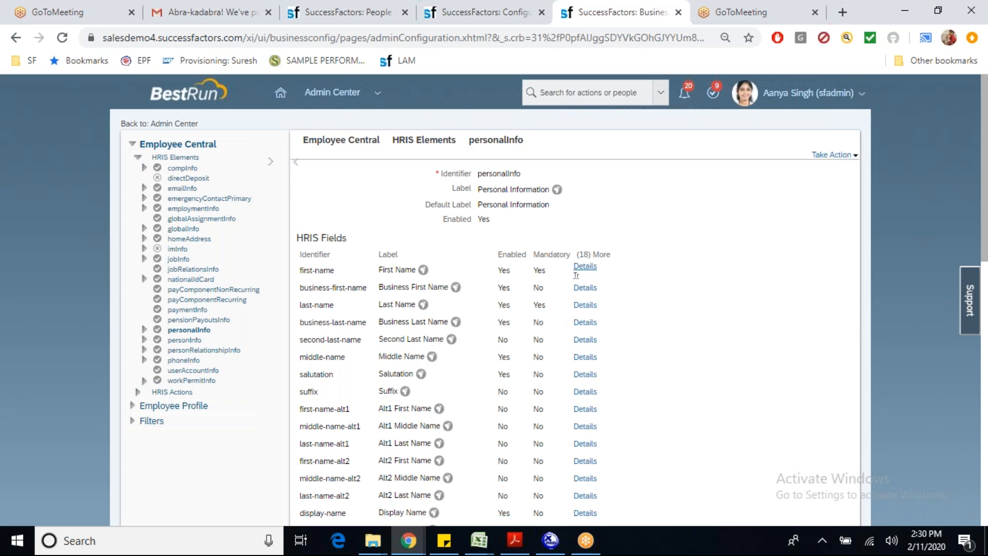
Return to Configure Business Rules and start a new rule with the Basic scenario.
left_click(463, 13)
left_click(896, 126)
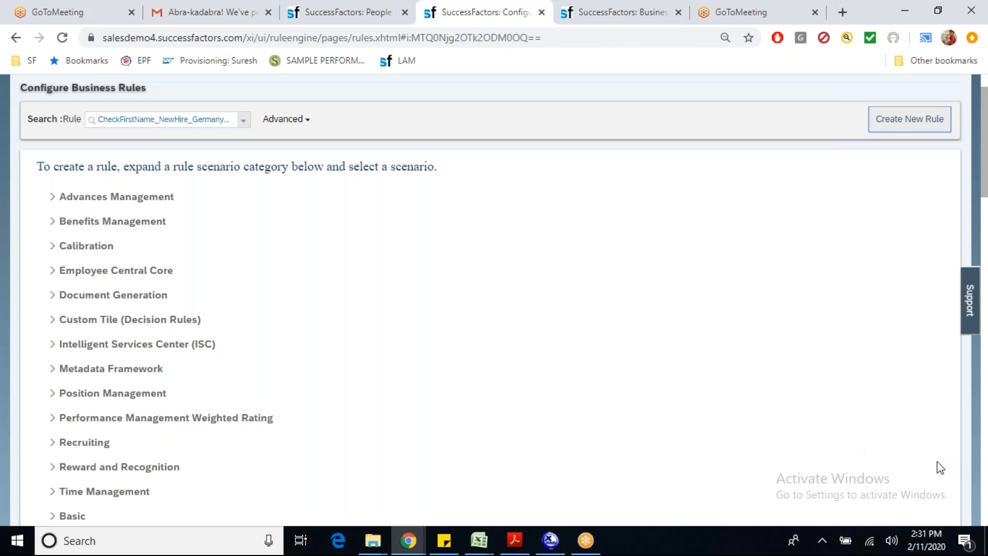
scroll(208, 266, "down", 8)
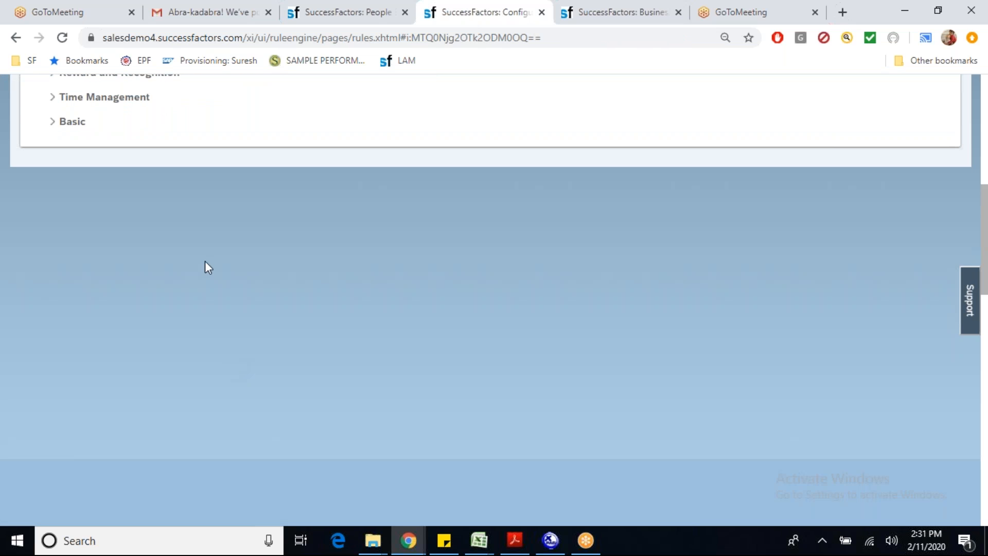
left_click(52, 124)
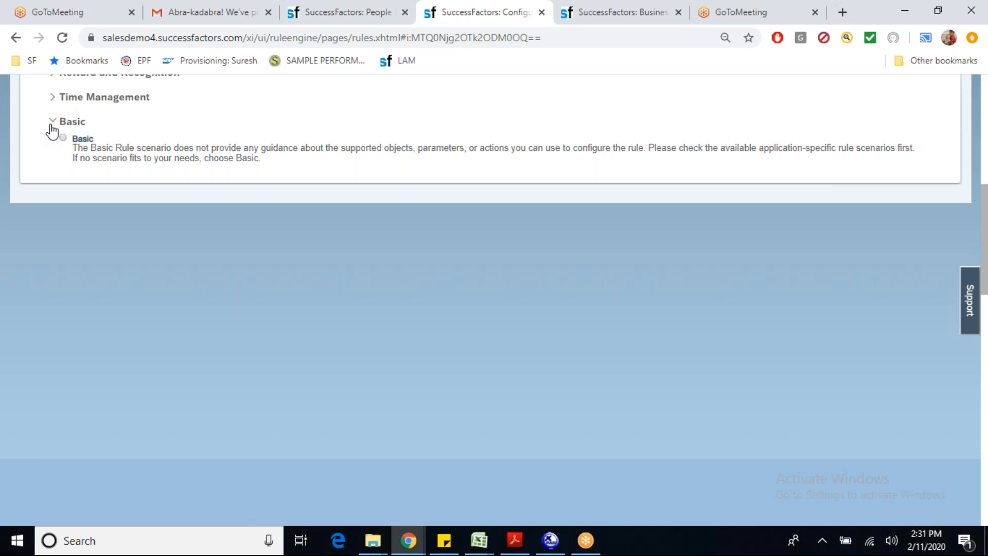
left_click(64, 137)
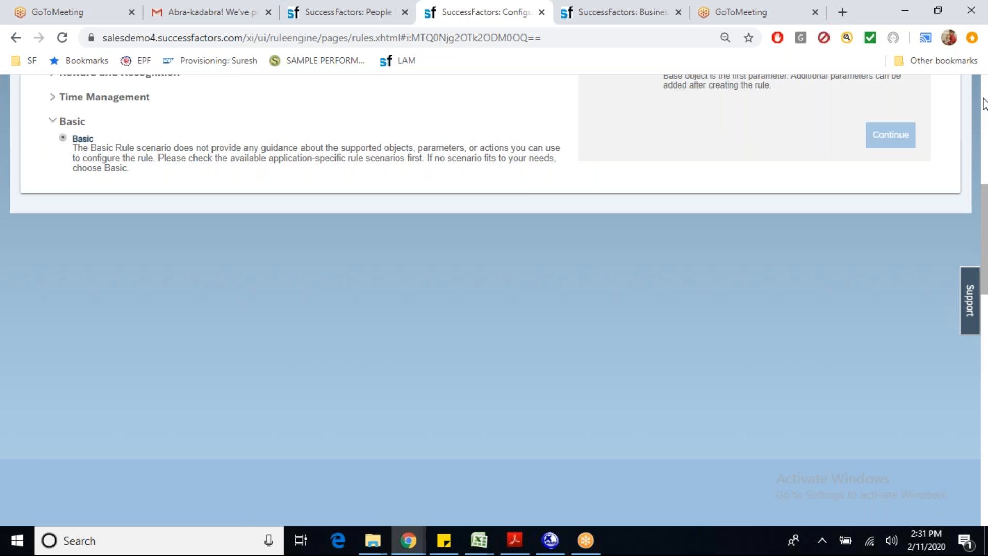
Enter ICICIVALID as the new rule's name, accepting the matching rule ID and the 01/01/1900 start date.
scroll(984, 103, "up", 8)
left_click(715, 270)
type("ICICIVALID")
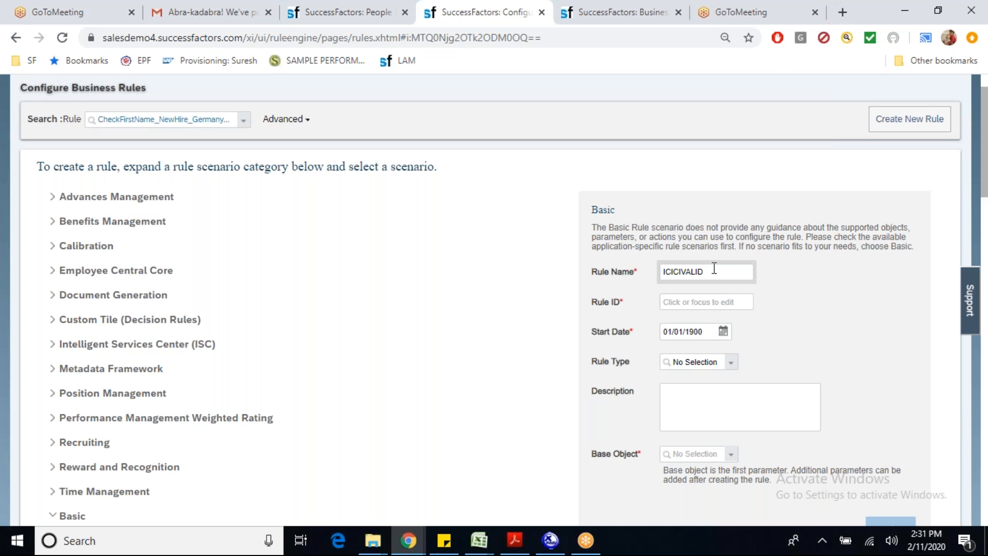
key("Tab")
key("Tab")
key("Tab")
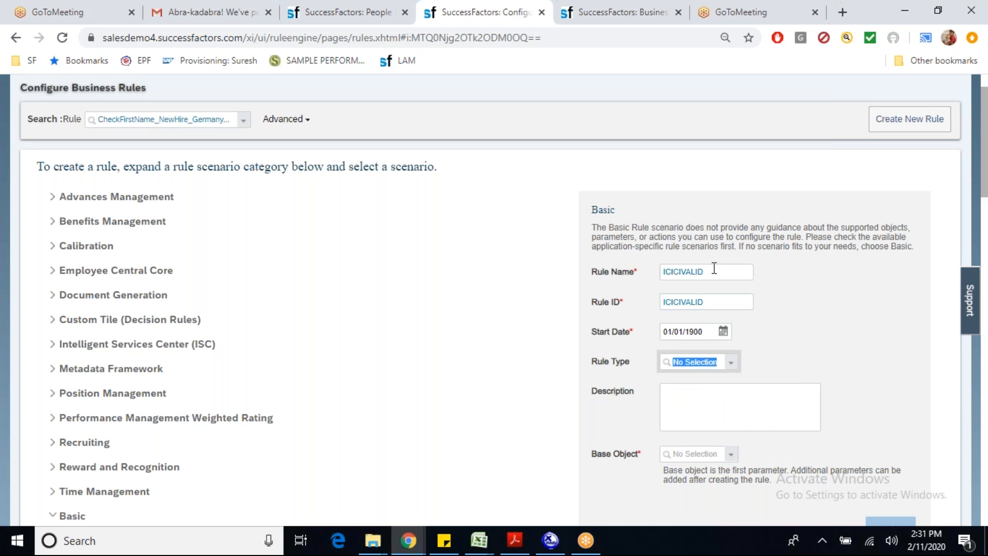
type("valid")
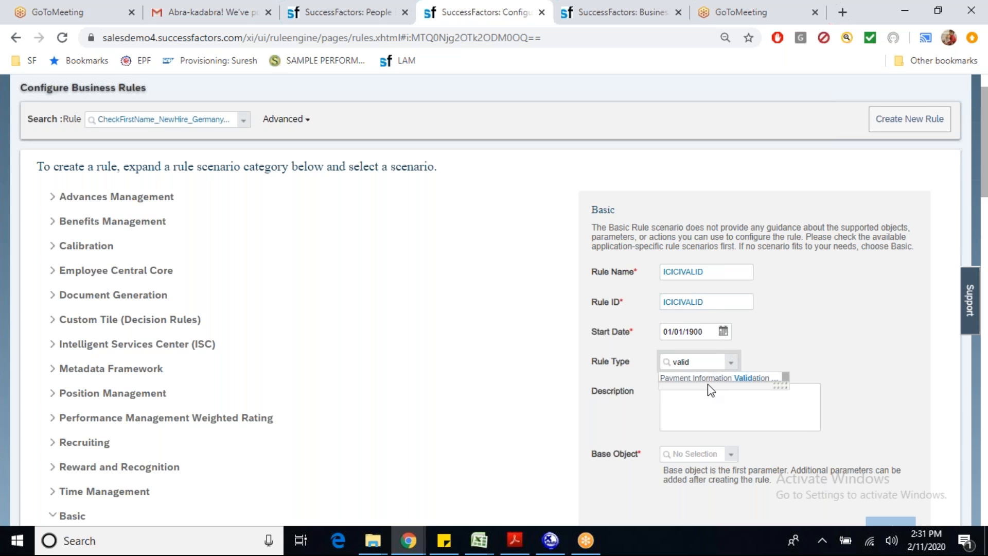
left_click(710, 381)
double_click(723, 363)
triple_click(724, 362)
key("BackSpace")
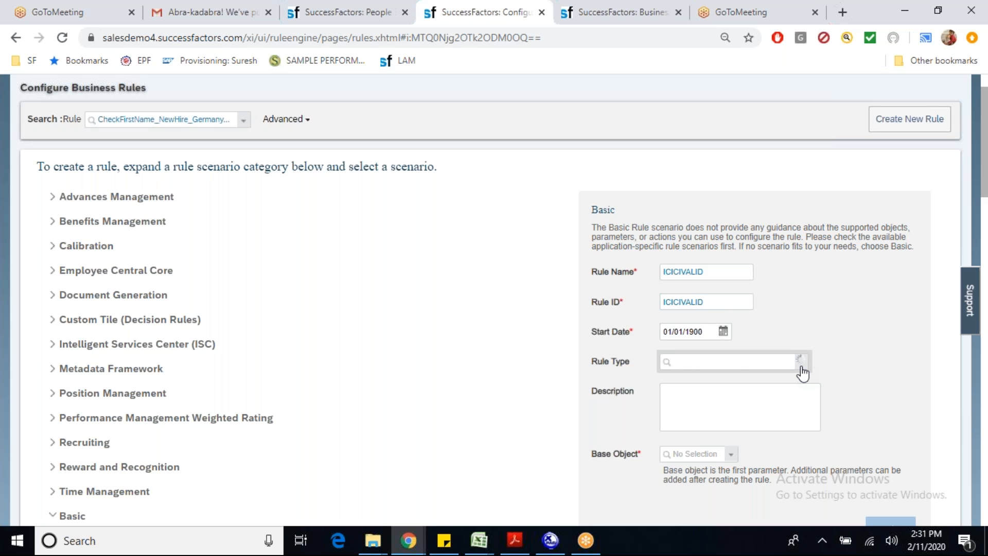
left_click(801, 364)
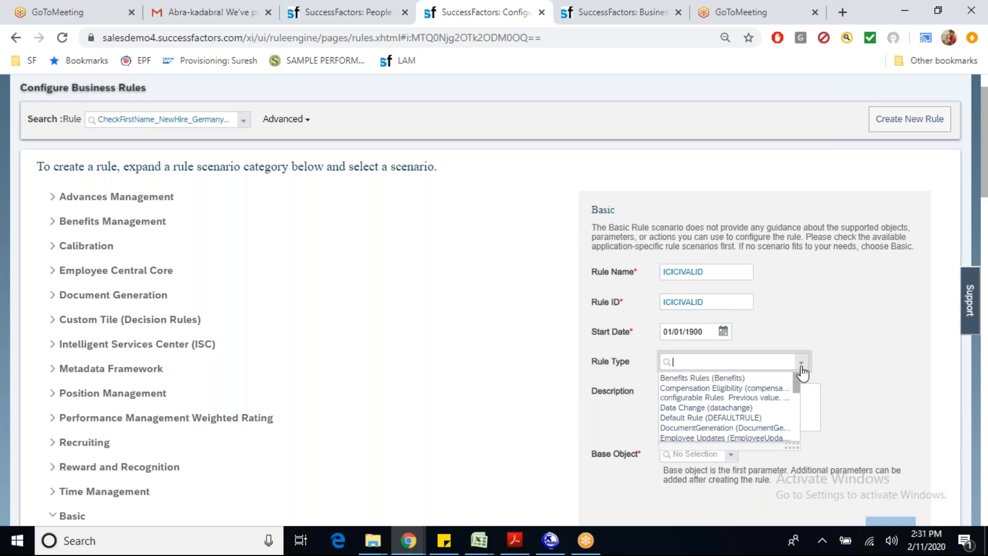
left_click(804, 429)
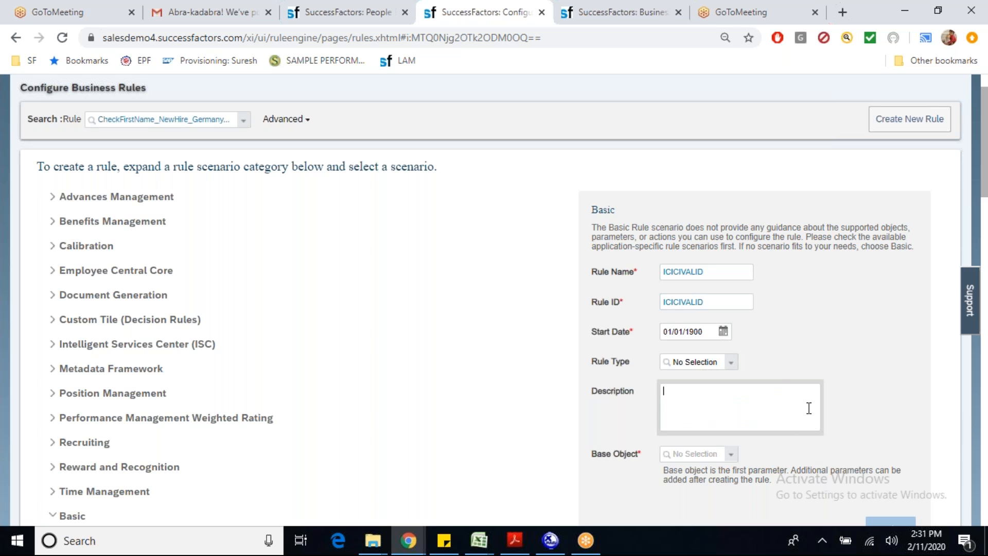
Set the new rule's base object to Personal Information and continue to the rule's condition editor.
left_click(699, 453)
type("per")
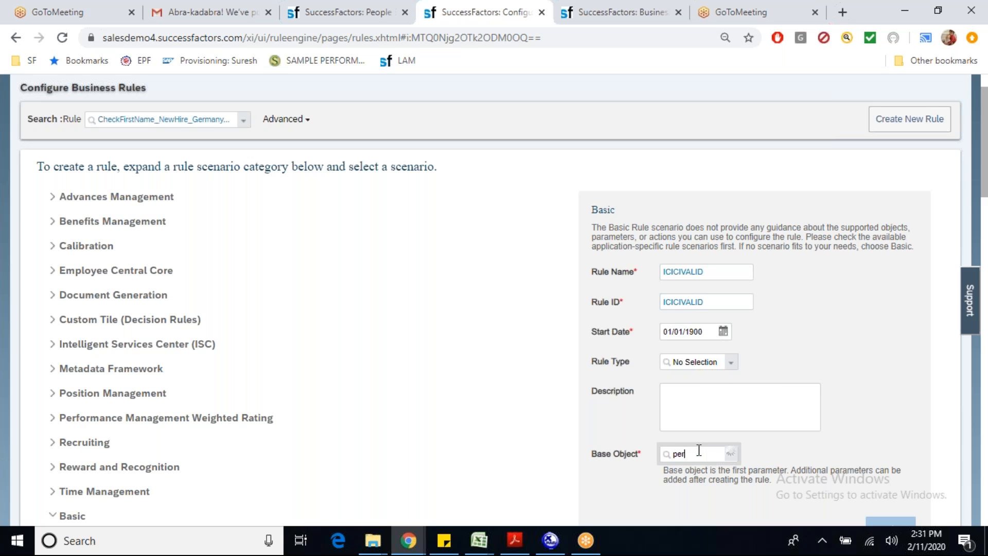
type("sonal")
left_click(706, 483)
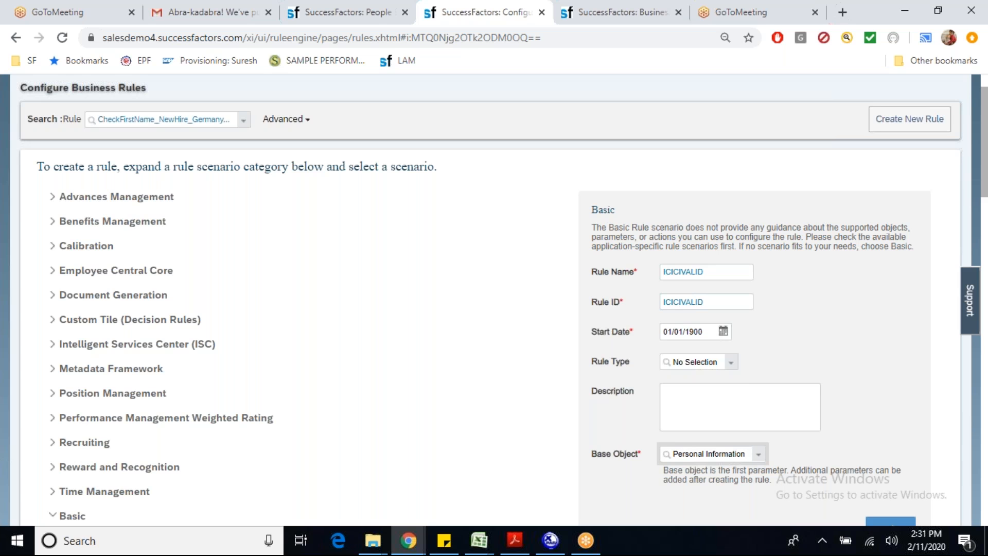
left_click(985, 510)
left_click(893, 135)
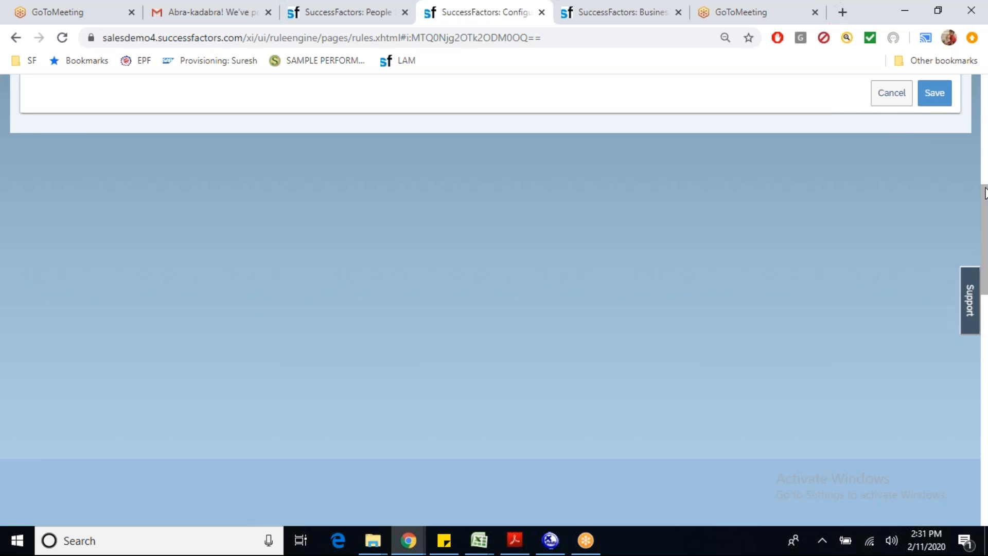
left_click_drag(985, 204, 985, 114)
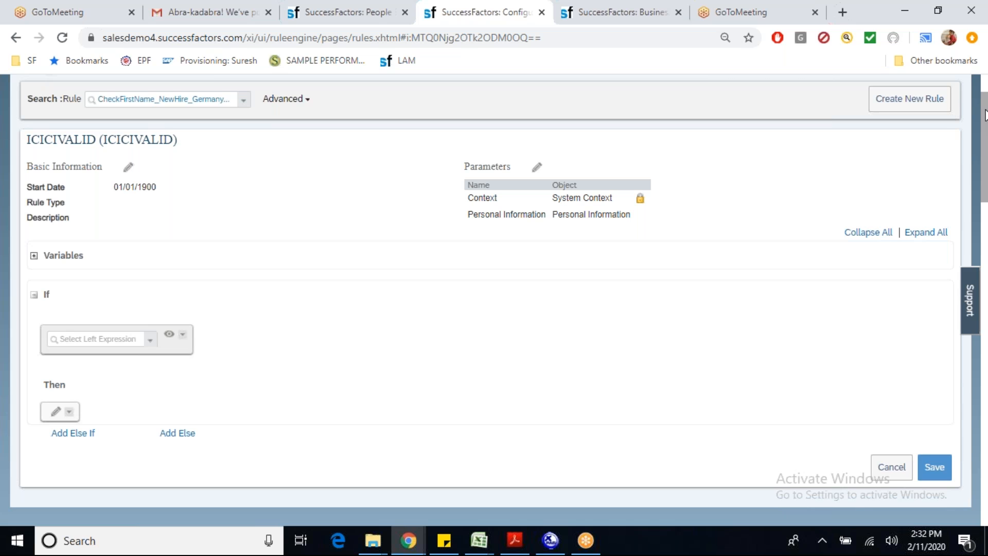
Define the If condition as Personal Information.Gender is equal to the value Male.
left_click(151, 341)
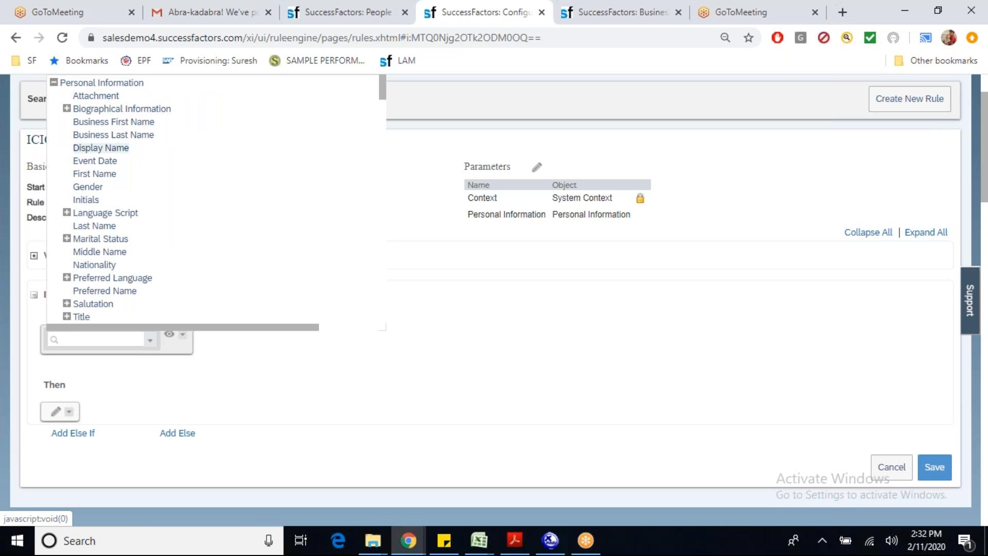
left_click(95, 188)
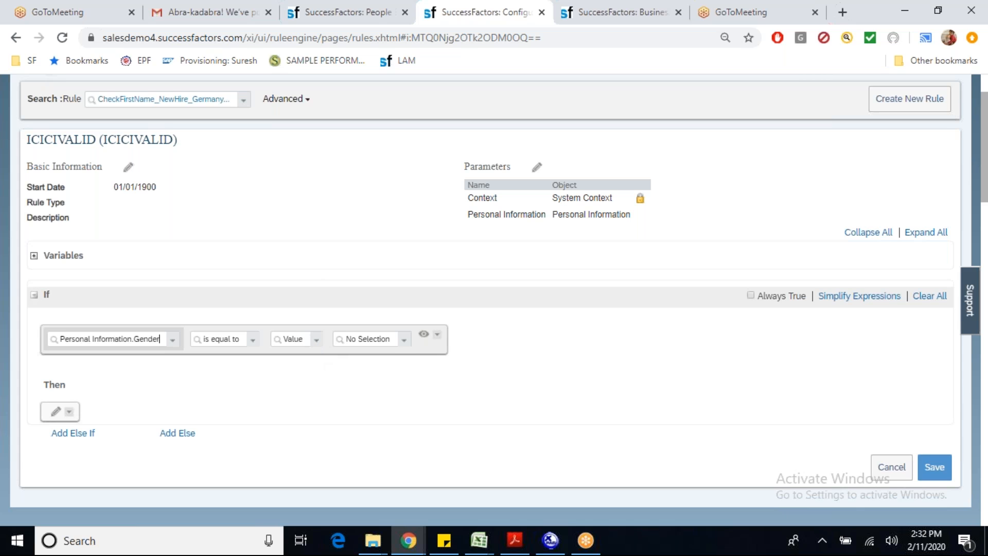
left_click(160, 338)
left_click(405, 341)
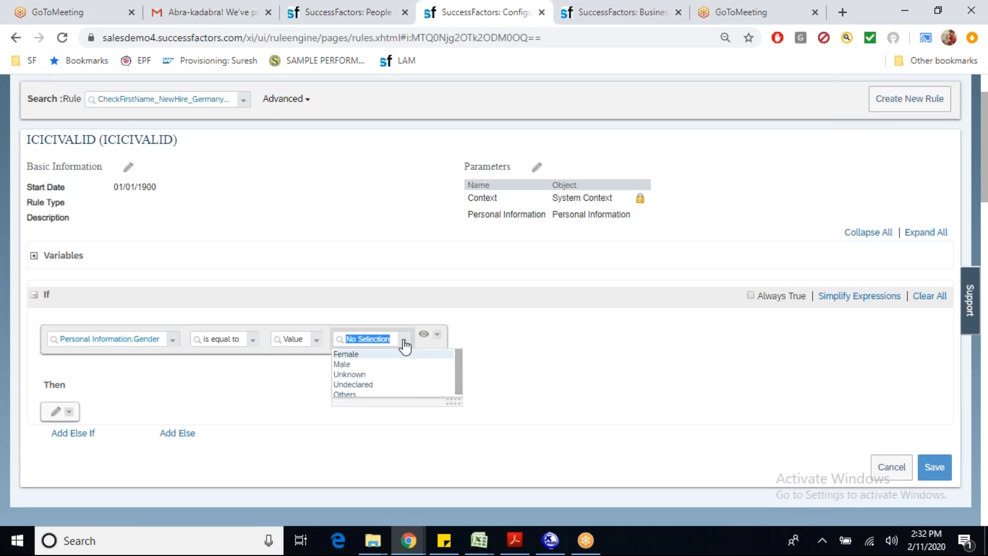
left_click(378, 364)
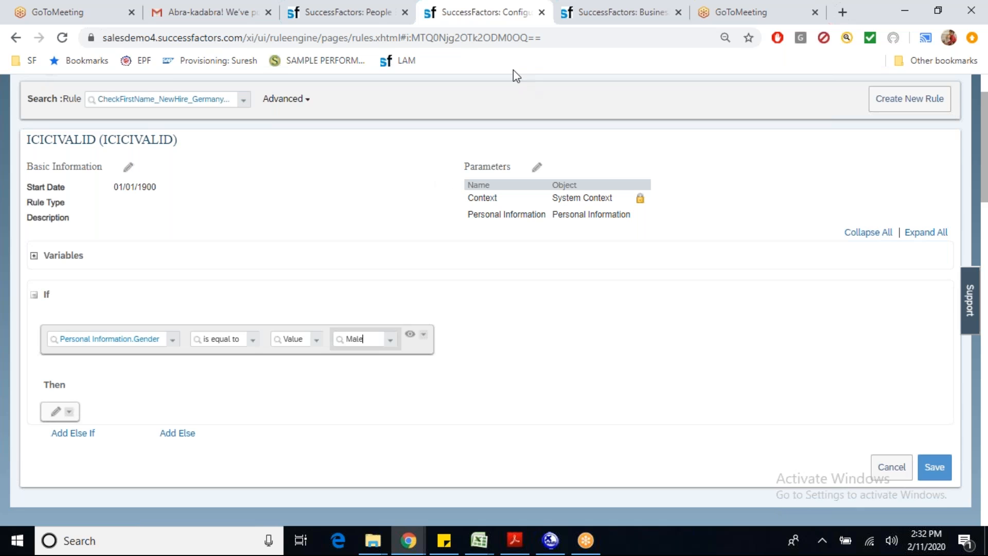
Go to Manage Data from the business configuration page and start creating a new Message Definition.
left_click(628, 13)
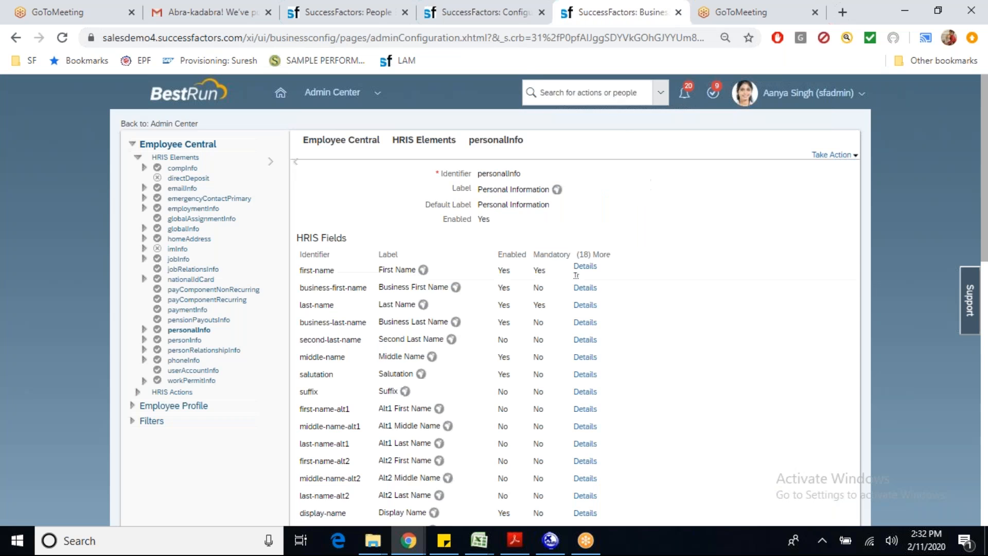
left_click(601, 98)
type("mana data")
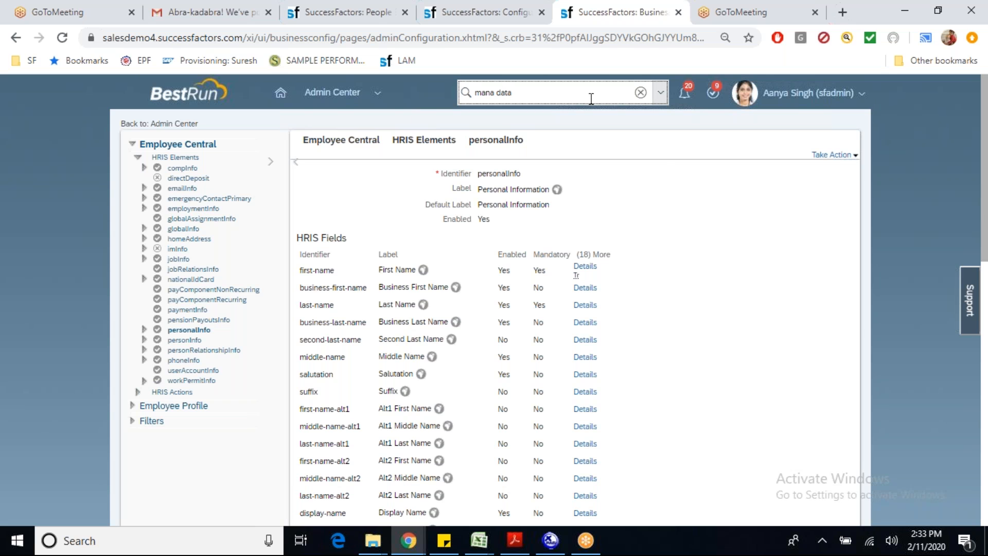
left_click(524, 227)
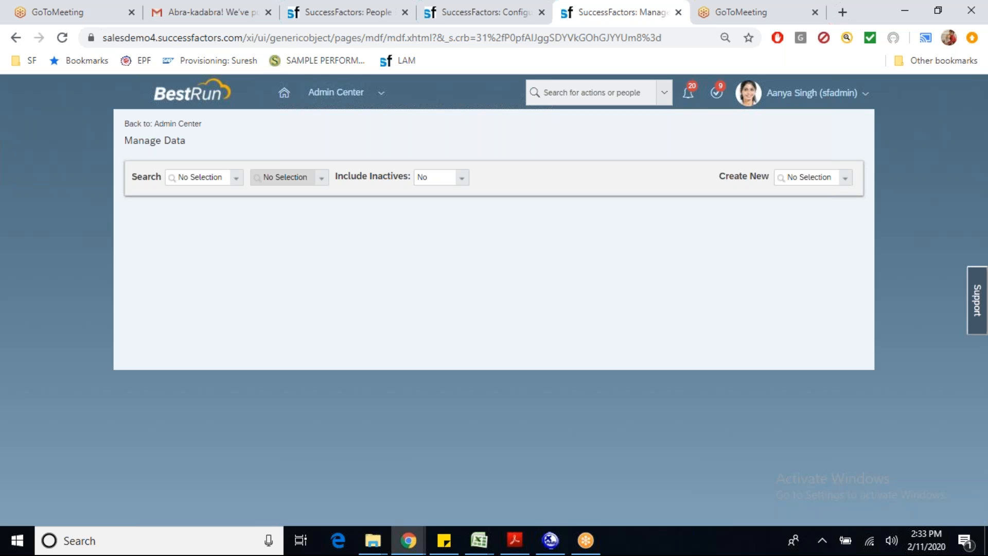
left_click(817, 175)
type("mess")
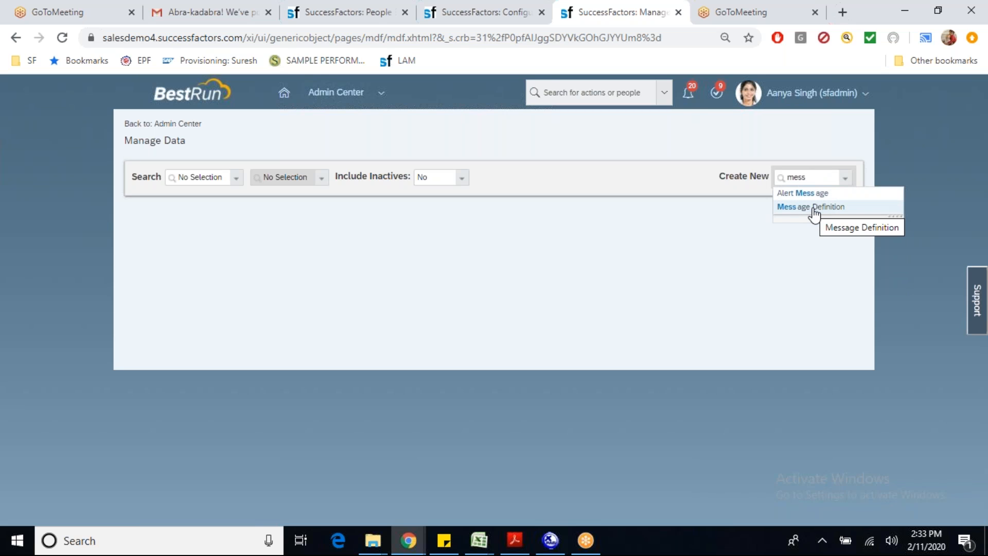
left_click(812, 207)
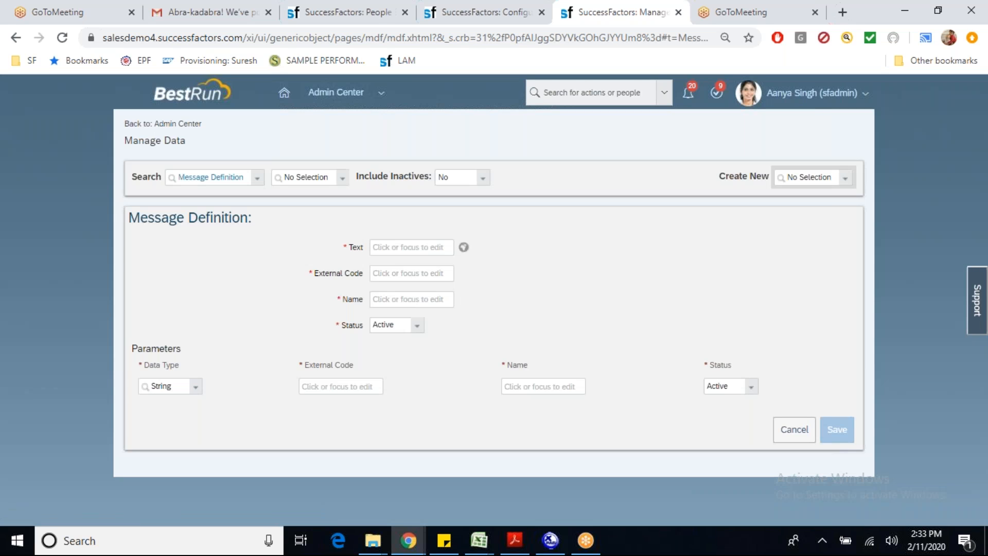
Enter "Please check the combination of Gender and Salutation" as the message definition's text.
left_click(446, 246)
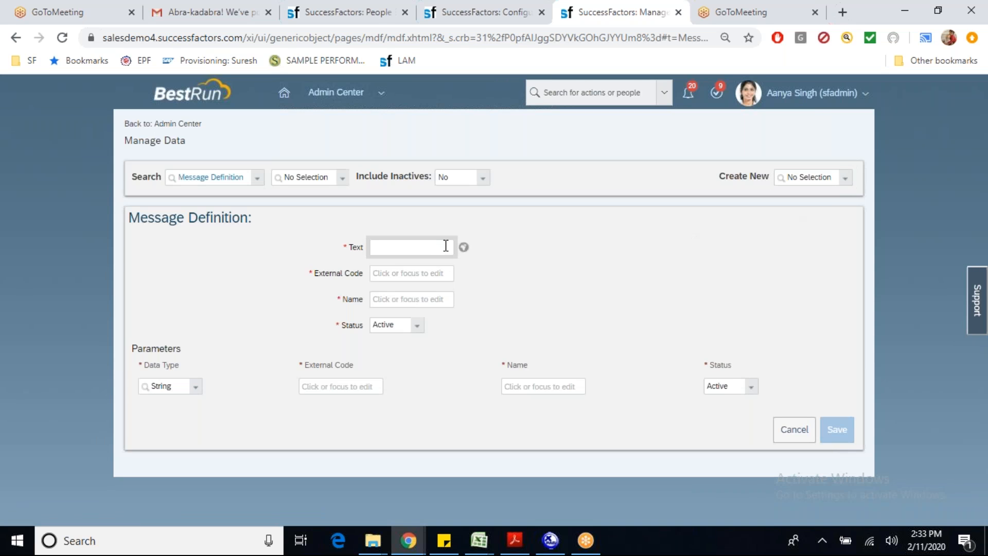
type("Please chec")
type("k the con")
type("bin")
type("ation")
type(" of Ge")
type("nder and")
type("Salut")
type("ation")
key("Tab")
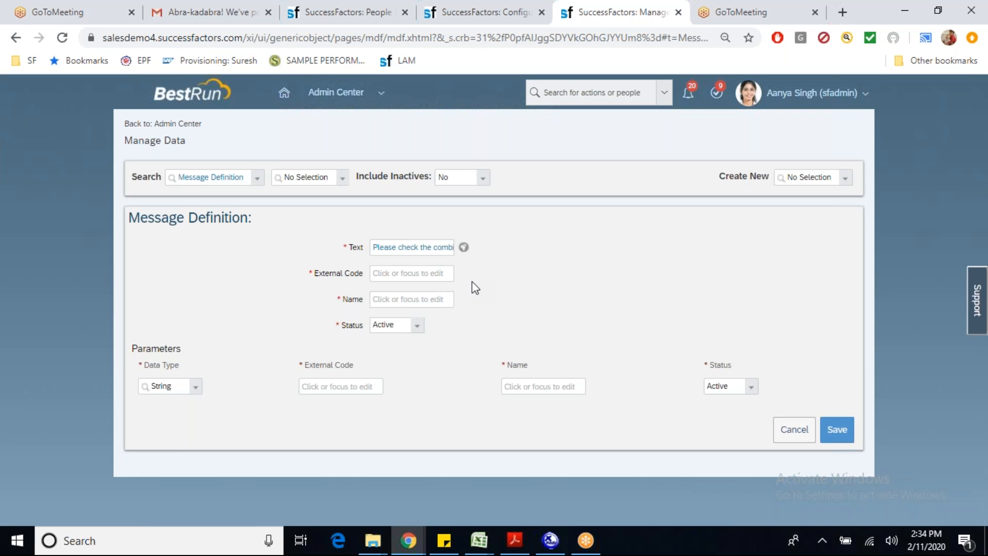
Set both the message's external code and name to "ICICI Validation Message" and save the definition.
left_click(405, 276)
type("ICICI")
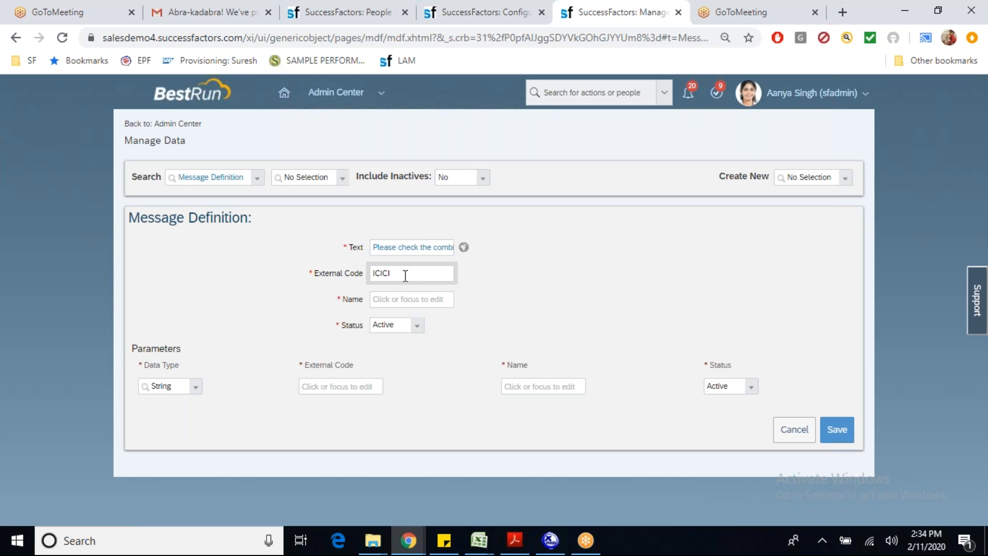
type(" Validation Message")
key("Tab")
triple_click(405, 271)
key("ctrl+c")
left_click(397, 298)
key("ctrl+v")
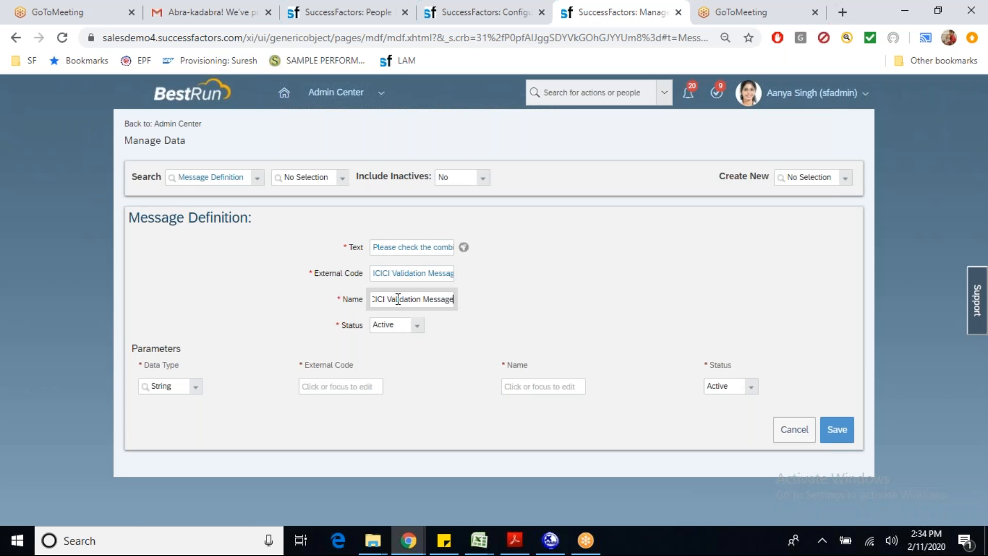
left_click(511, 289)
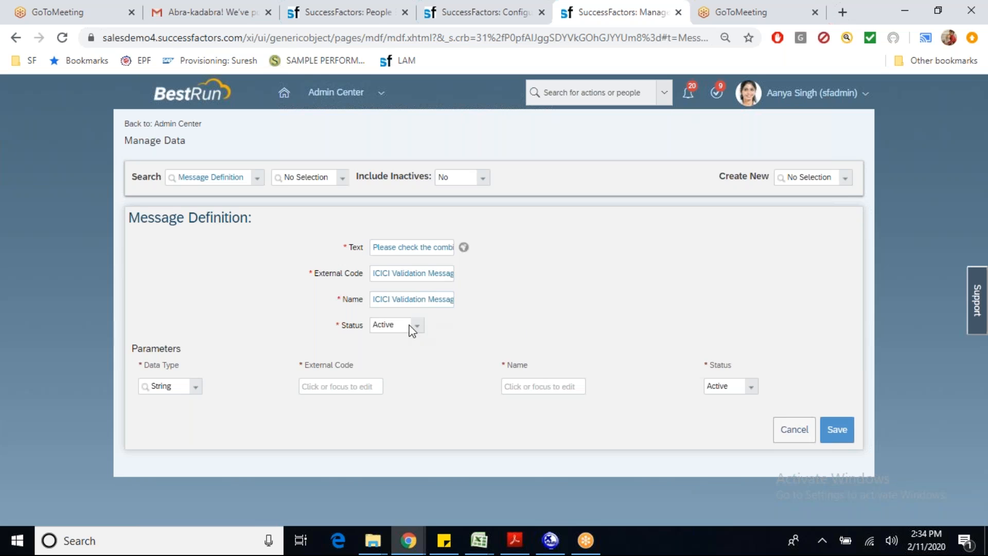
left_click(842, 429)
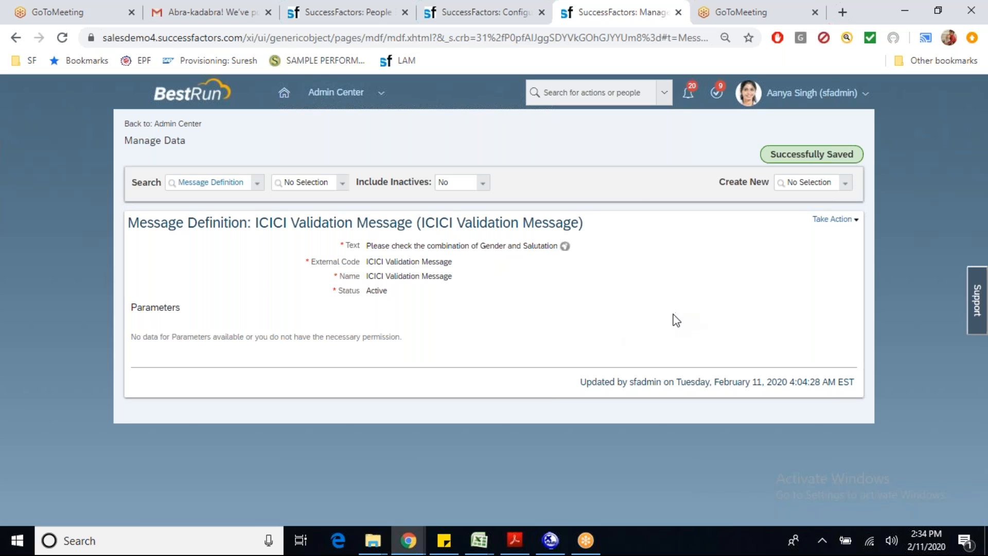
Return to the ICICIVALID rule and add a second If expression joined to the Gender condition with AND.
left_click(316, 12)
left_click(451, 22)
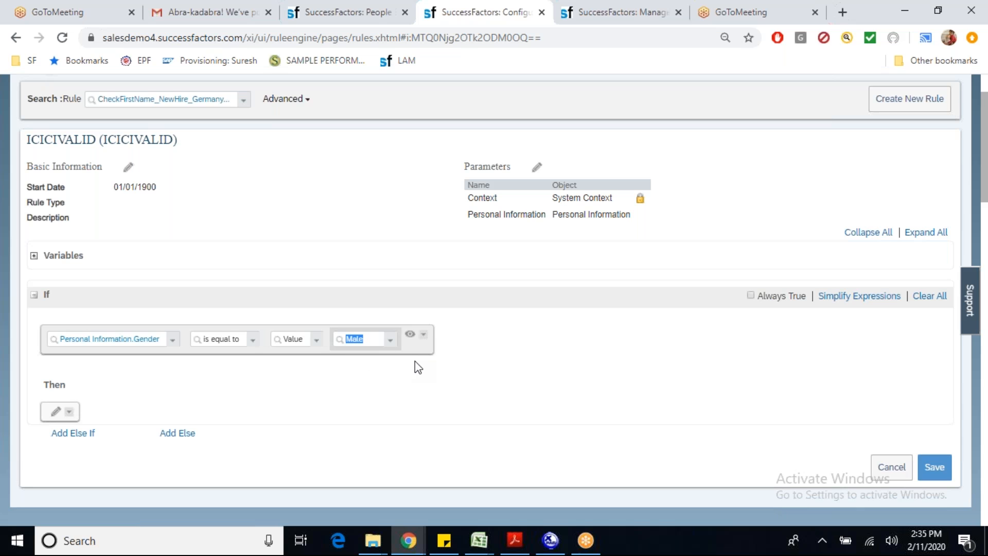
left_click(424, 336)
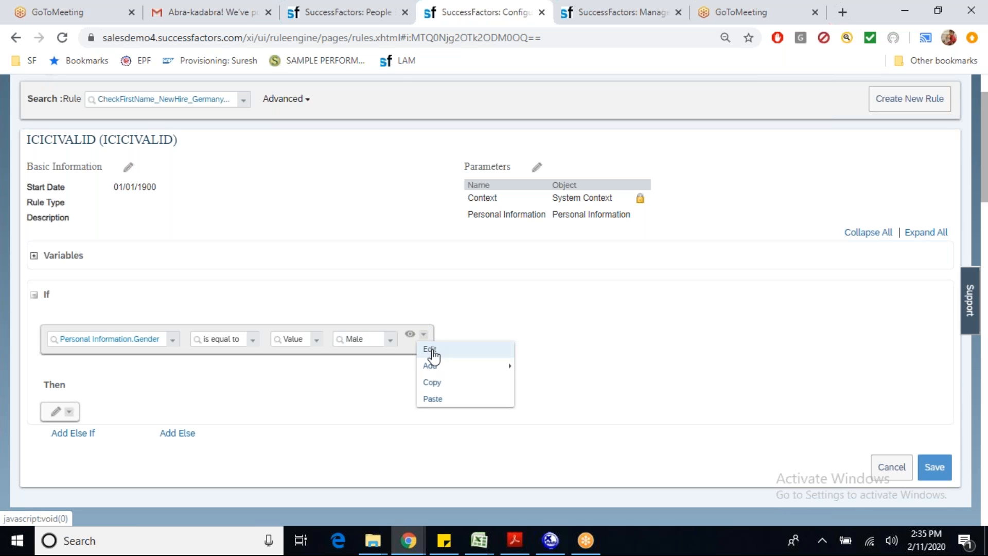
mouse_move(446, 369)
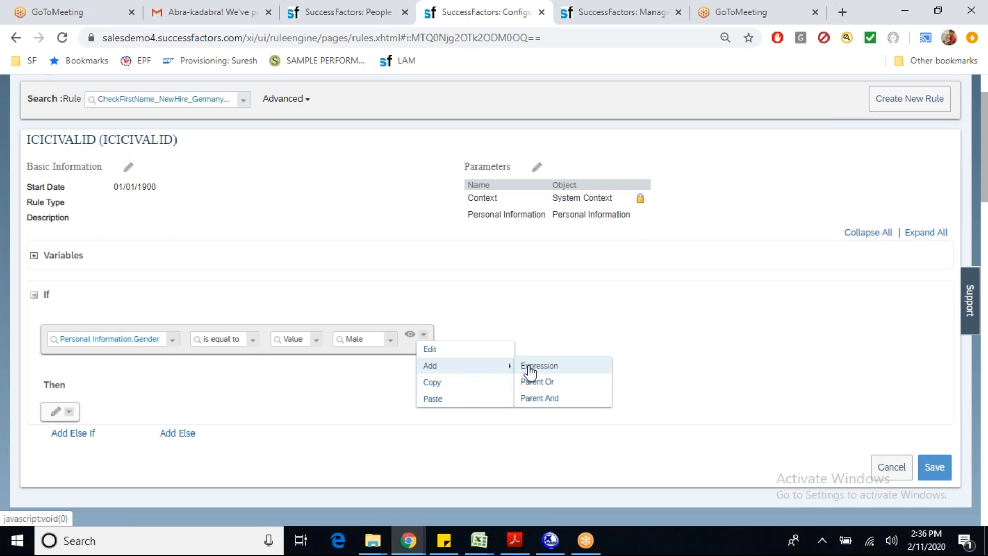
left_click(530, 366)
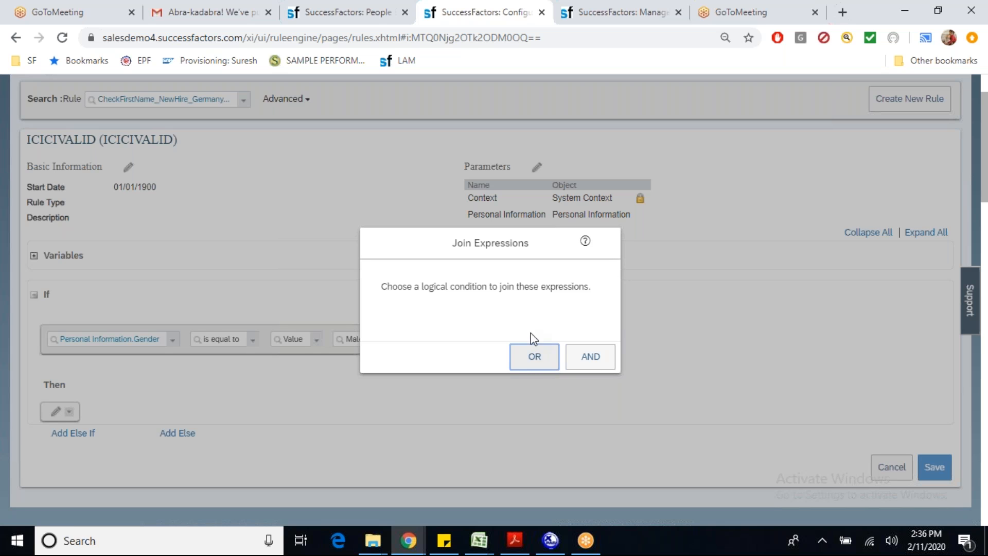
left_click(586, 360)
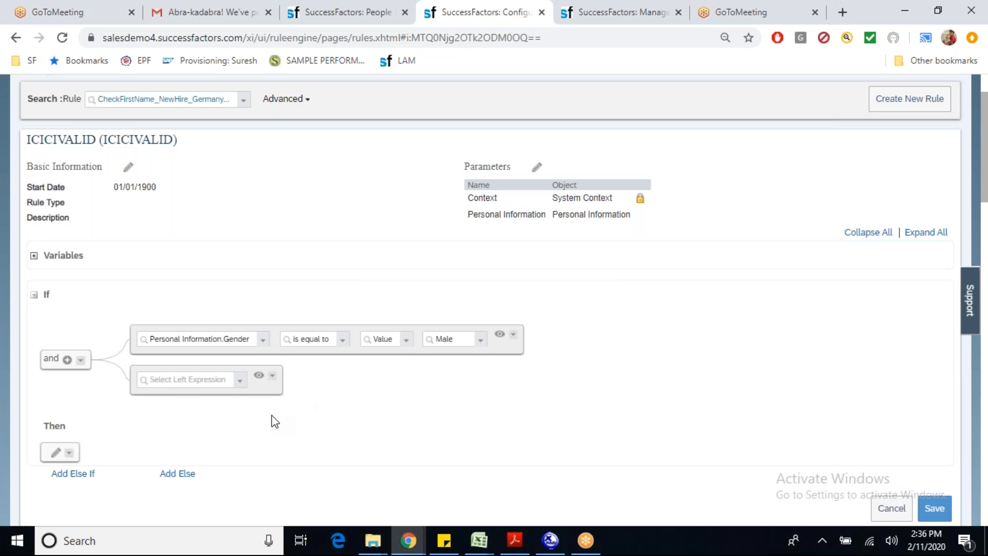
Define the second expression as Personal Information.Salutation is equal to the value Miss.
left_click(240, 382)
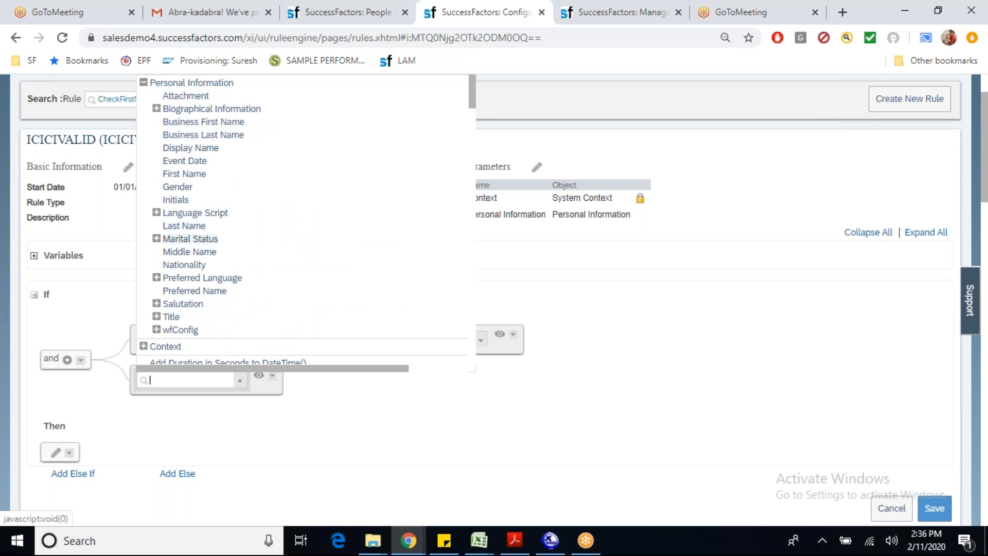
left_click(192, 304)
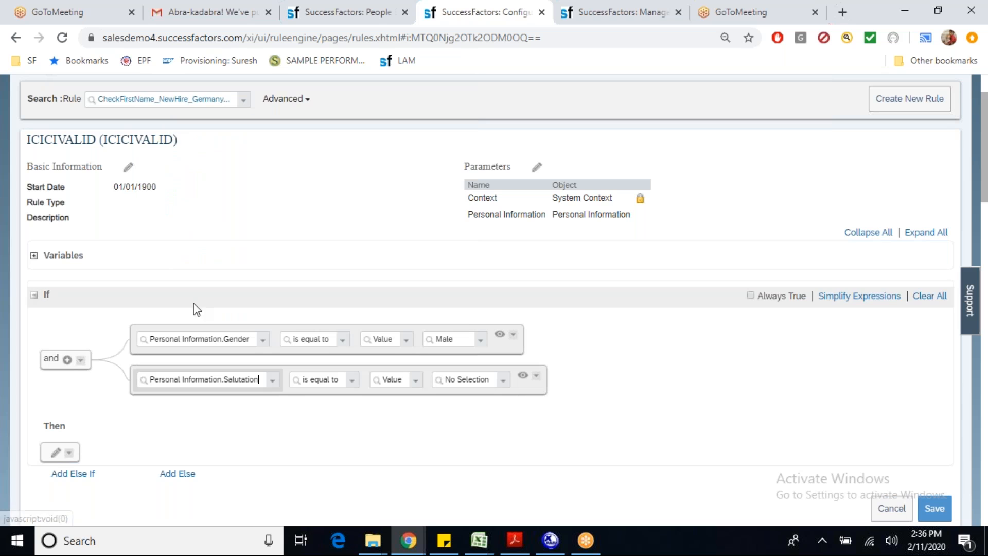
left_click(506, 382)
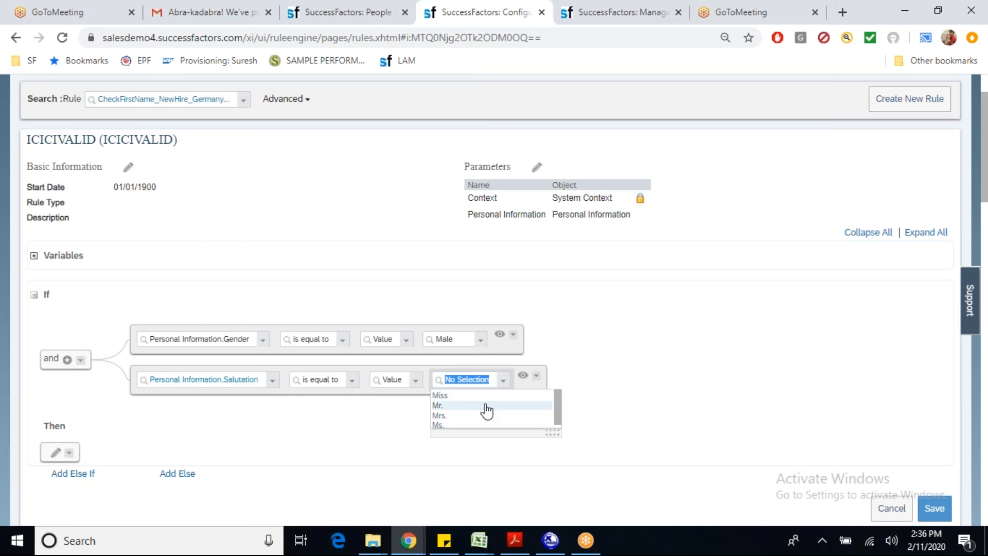
type("Miss")
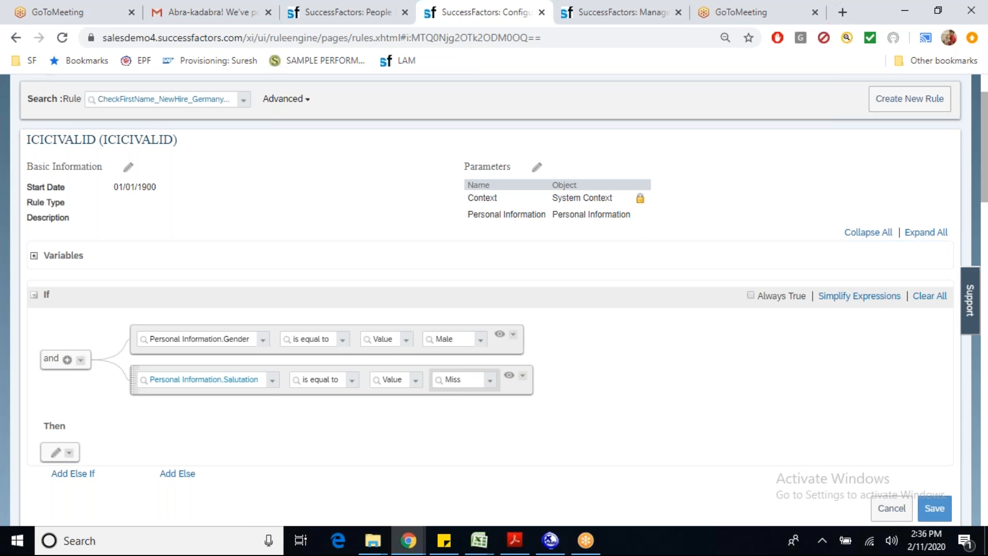
left_click(490, 381)
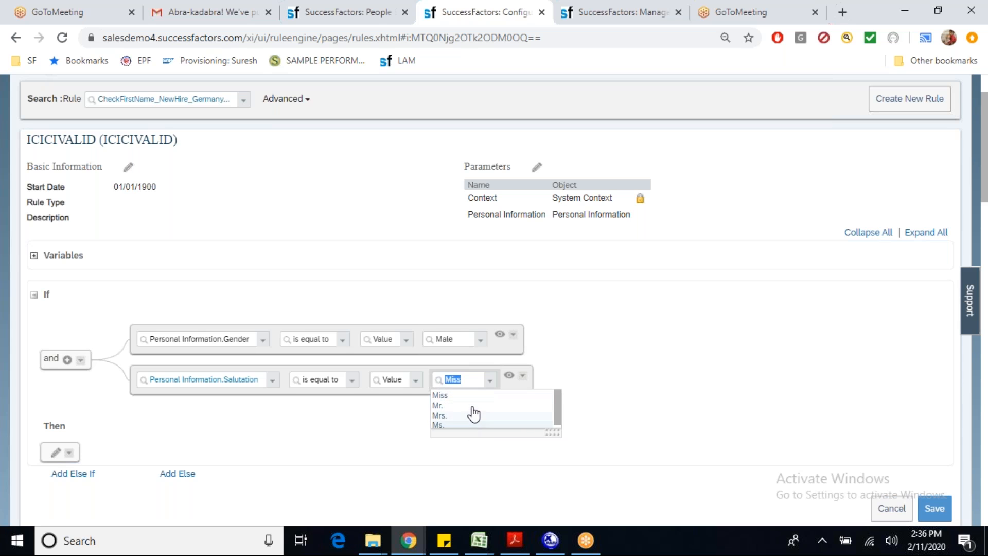
left_click(577, 364)
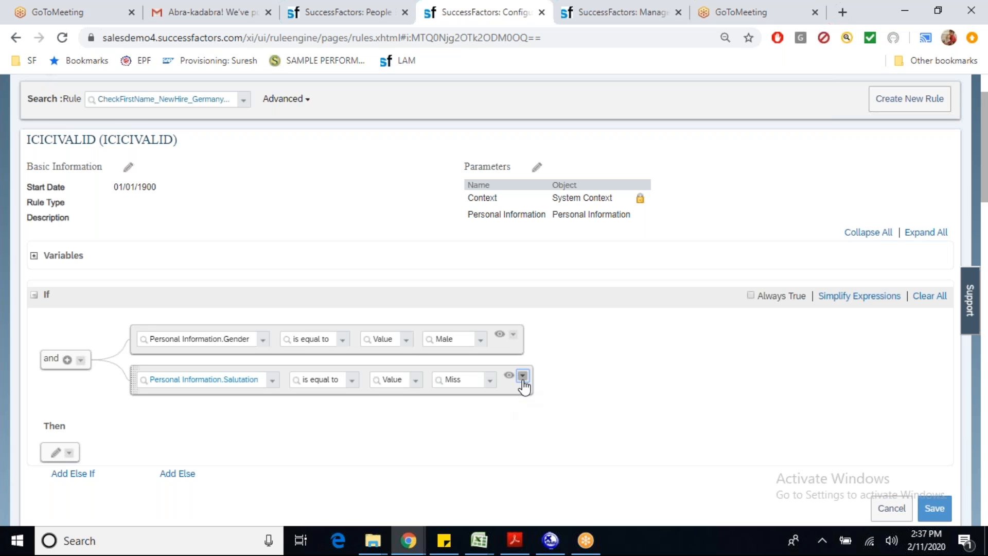
Nest the Salutation is equal to Miss expression under a Parent Or and insert a new expression after it.
left_click(523, 377)
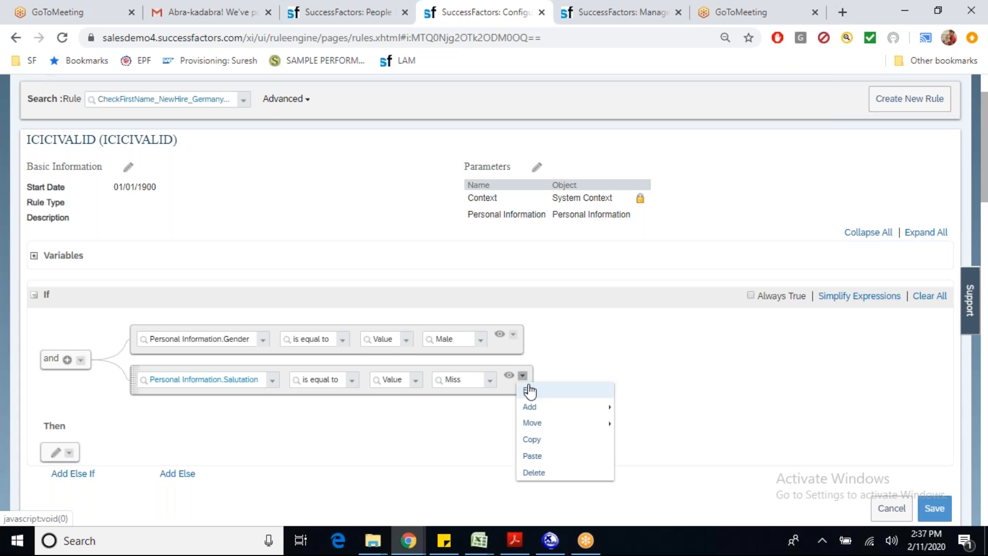
mouse_move(531, 407)
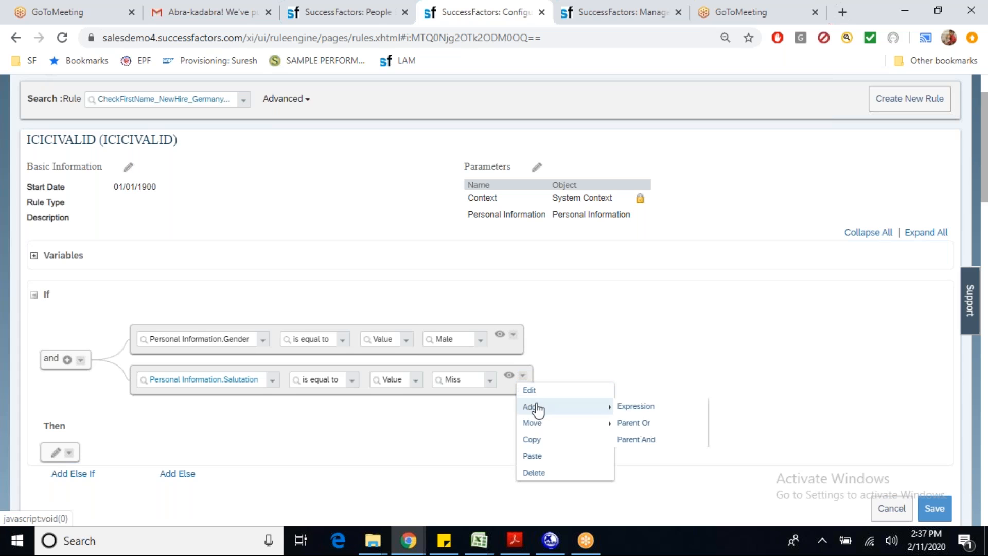
left_click(635, 423)
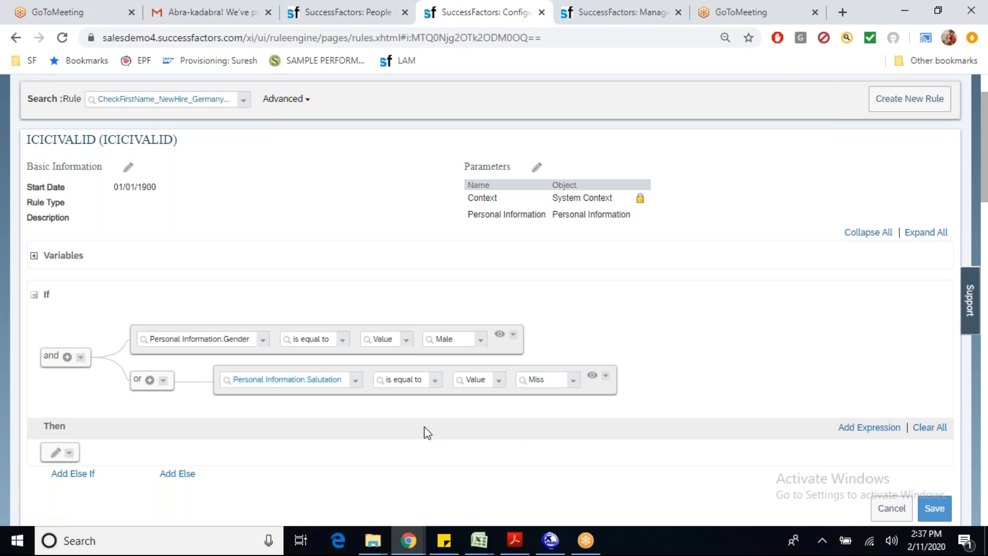
left_click(606, 375)
mouse_move(623, 407)
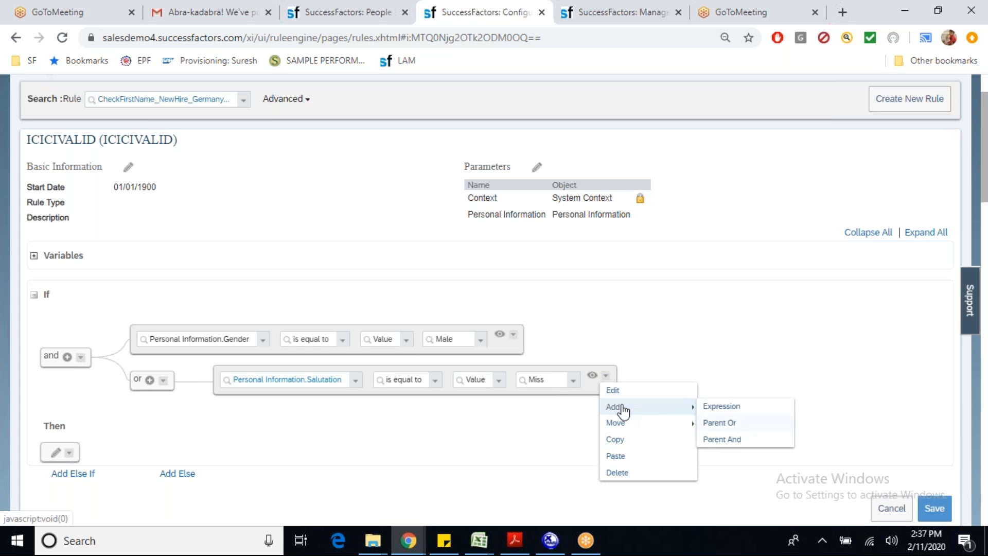
left_click(720, 408)
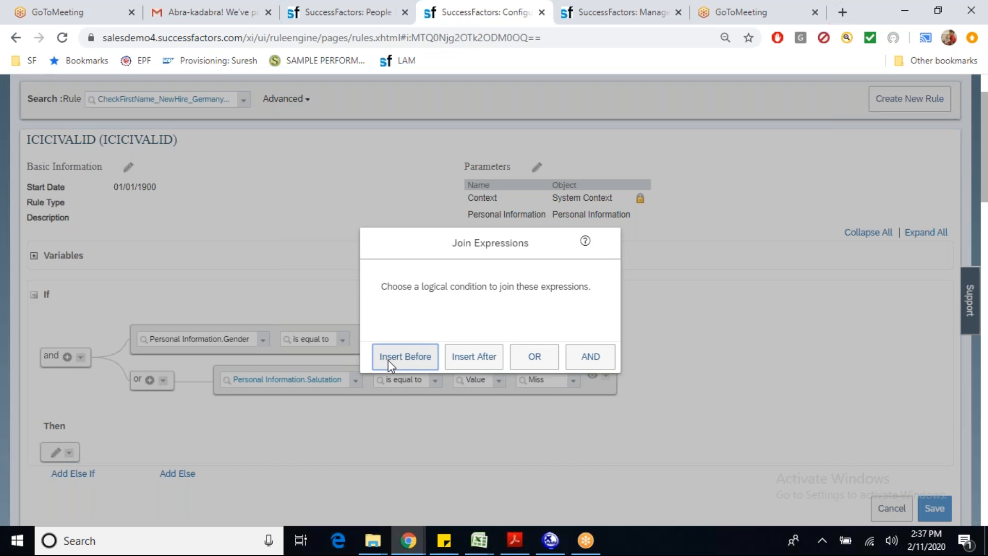
left_click(467, 358)
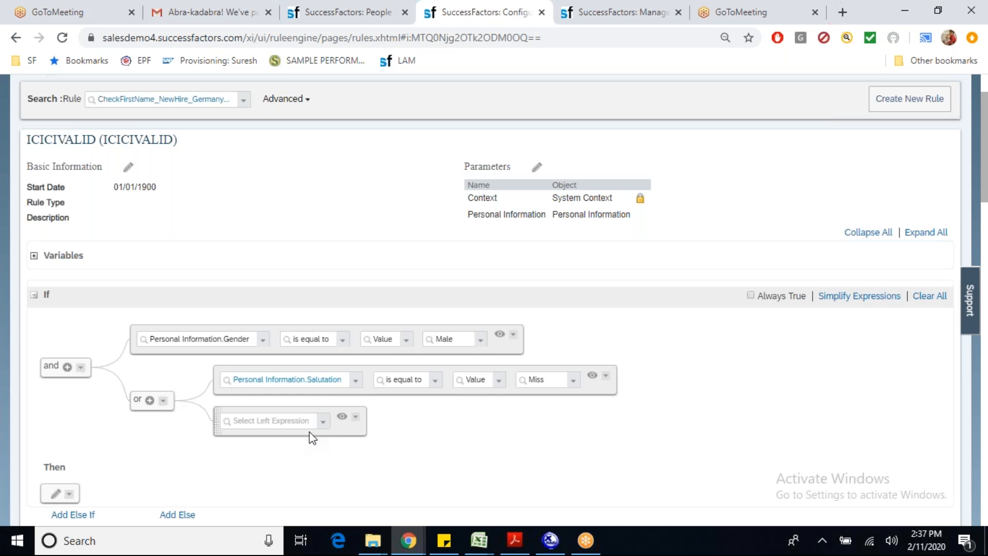
Define the new expression as Personal Information.Salutation is equal to the value Mrs.
left_click(324, 427)
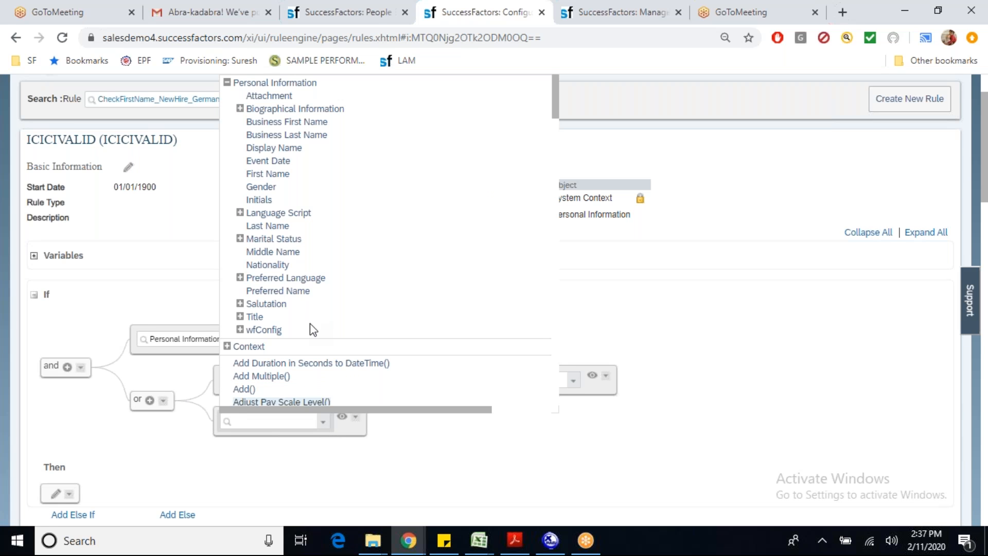
left_click(266, 303)
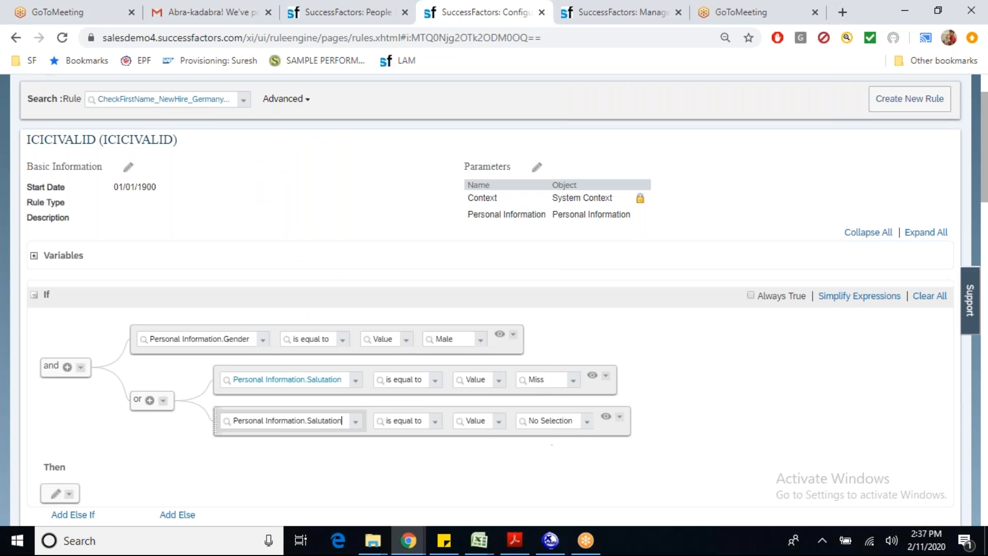
left_click(591, 425)
left_click(588, 421)
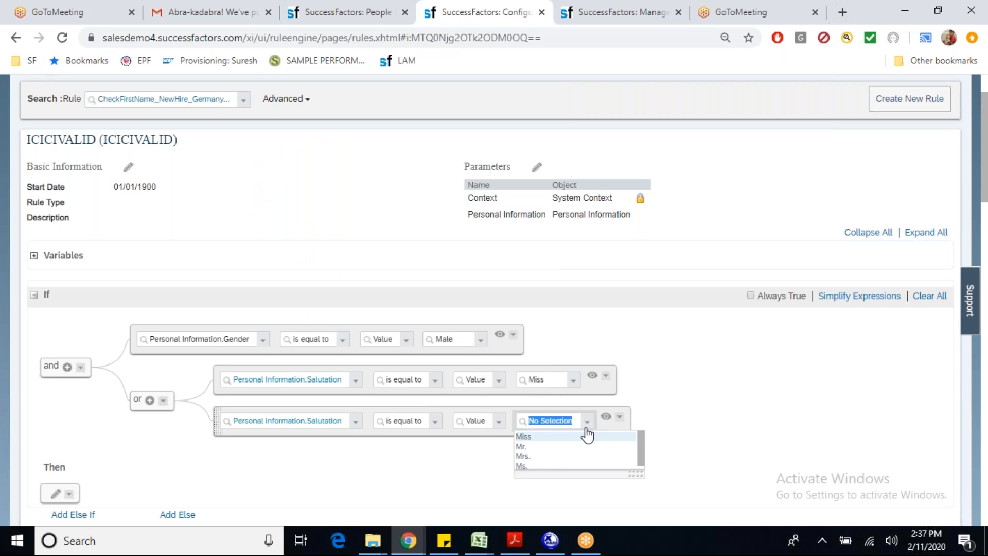
left_click(543, 460)
Copy the Mrs. expression, paste the copy after it in the OR group, and set the copy's value to Ms.
left_click(606, 418)
left_click(606, 418)
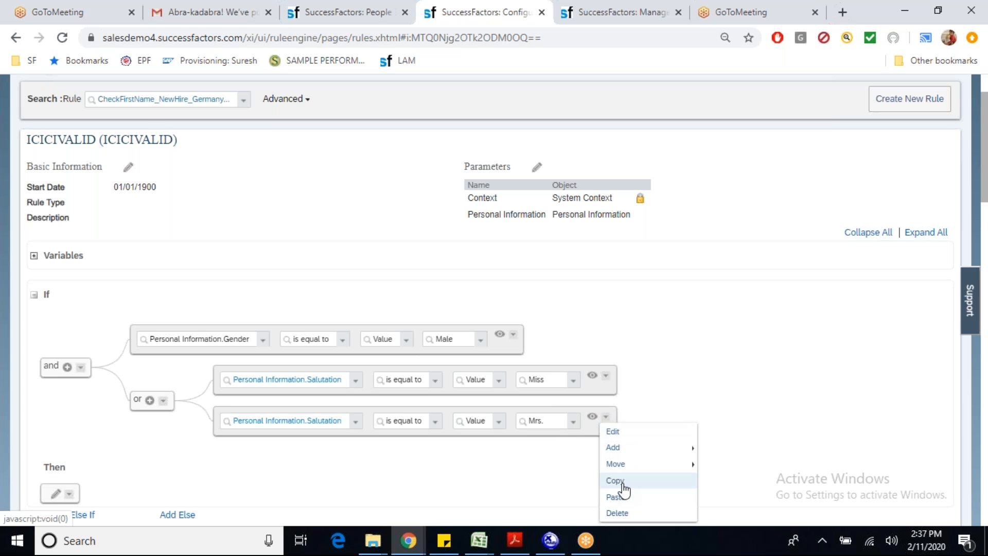
left_click(623, 484)
left_click(606, 418)
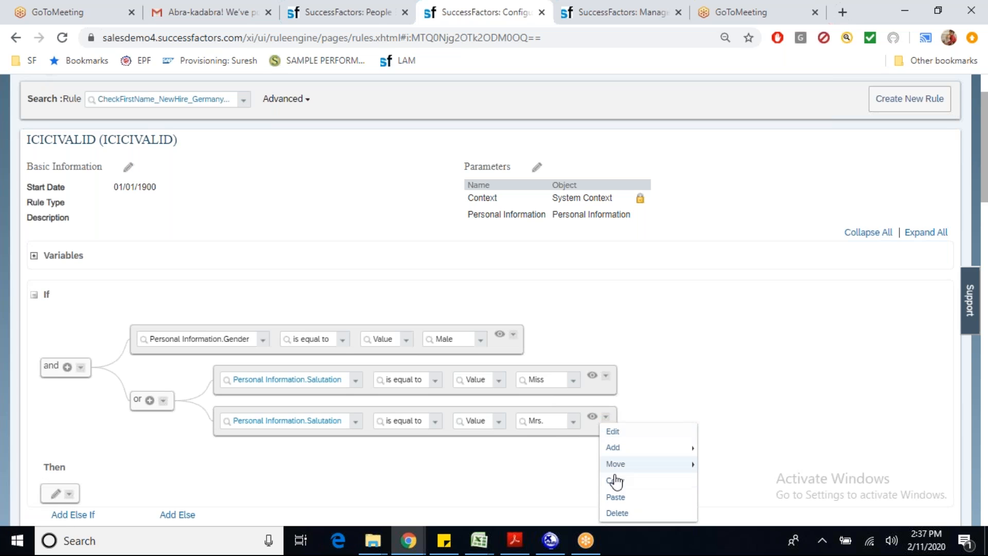
left_click(617, 499)
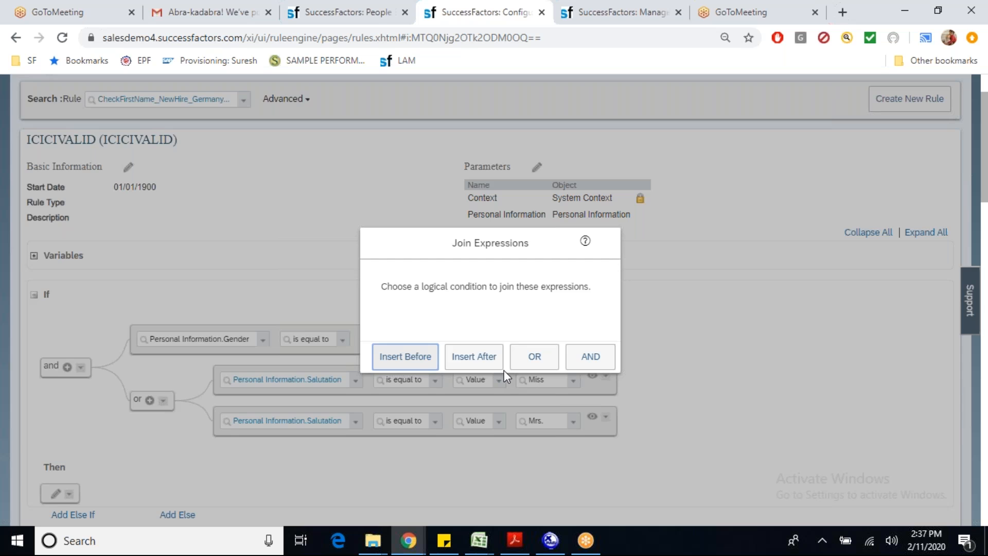
left_click(479, 359)
left_click(571, 463)
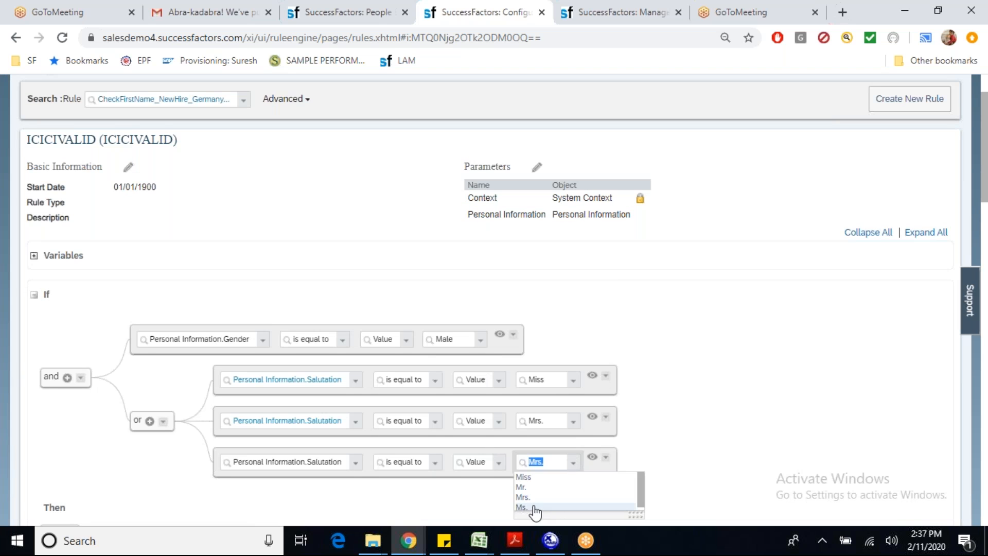
left_click(533, 510)
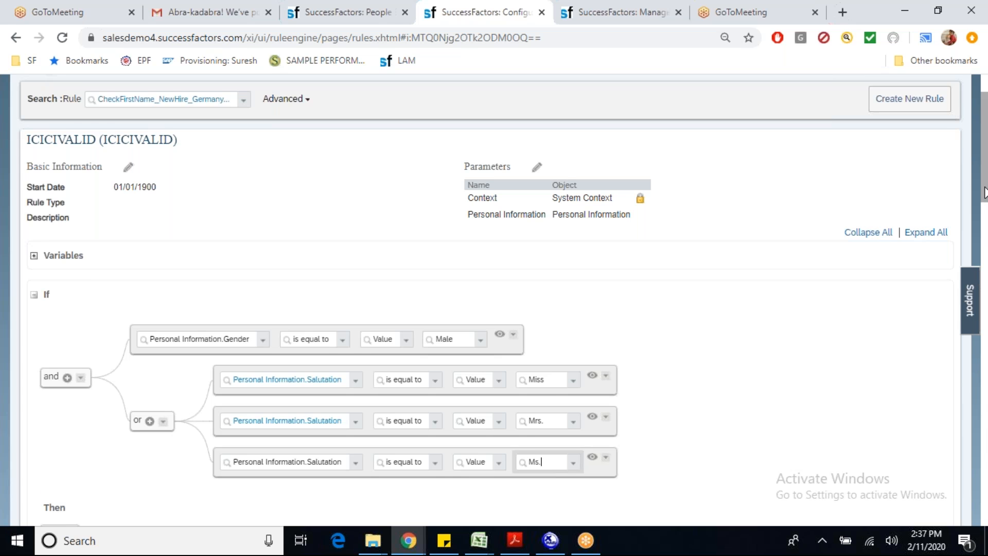
Switch the Gender expression and the three Salutation expressions in the If block to their read-only view.
scroll(984, 193, "down", 3)
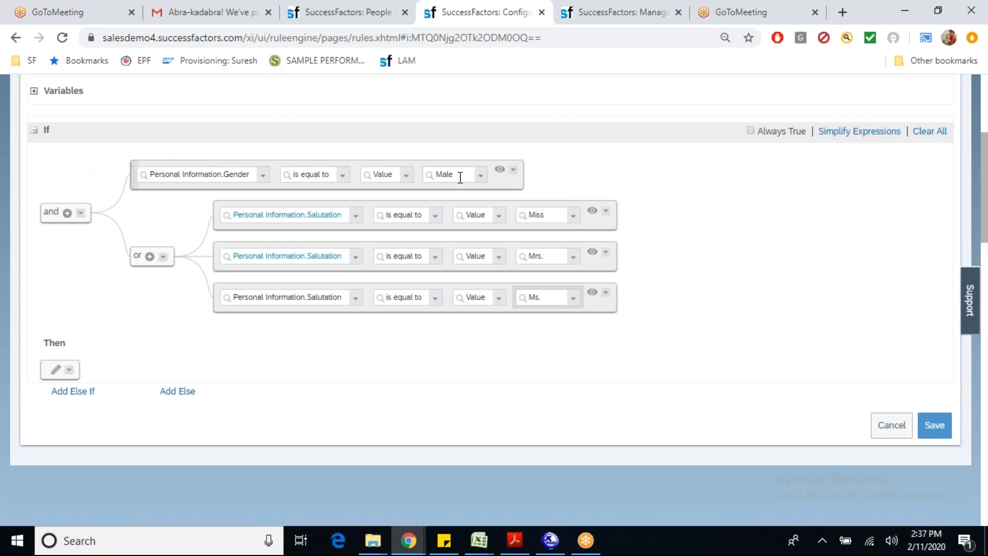
left_click(500, 170)
left_click(593, 201)
left_click(592, 231)
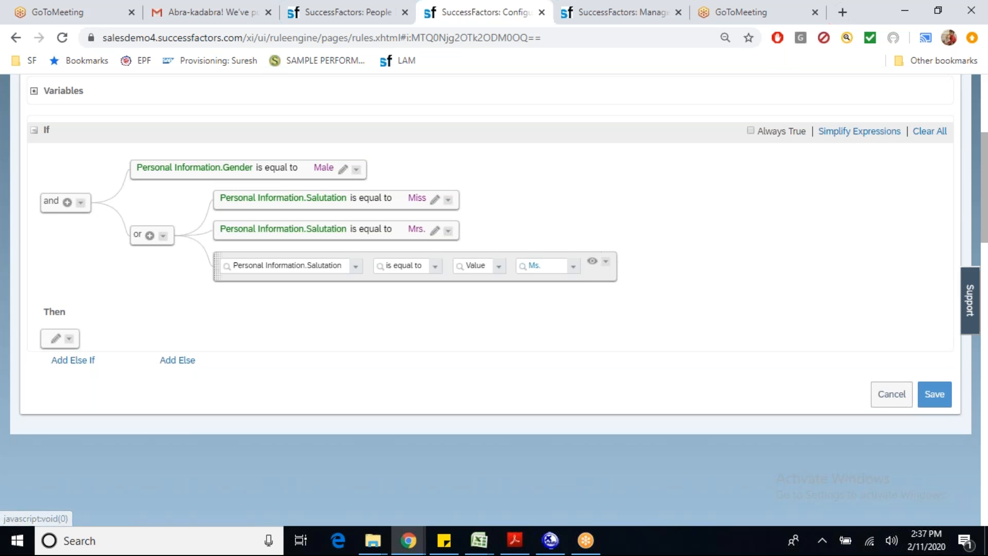
left_click(592, 263)
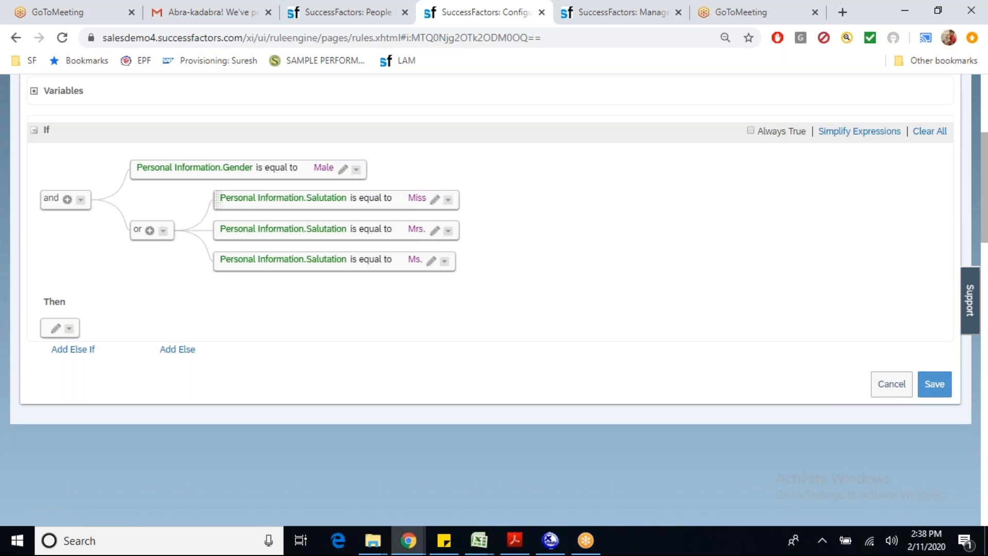
Set the Then output to Raise Message and choose ICICI Validation Message as its message.
left_click(56, 328)
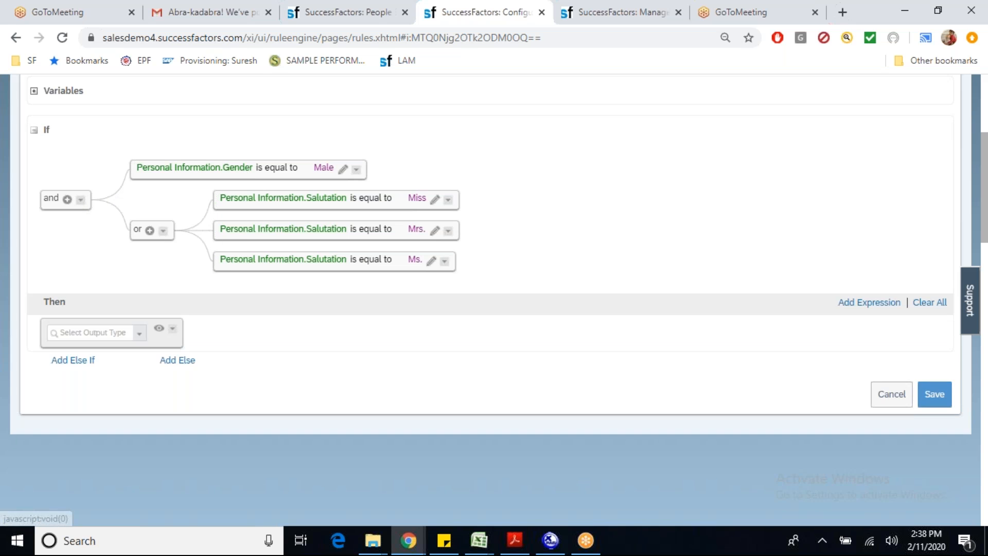
left_click(139, 334)
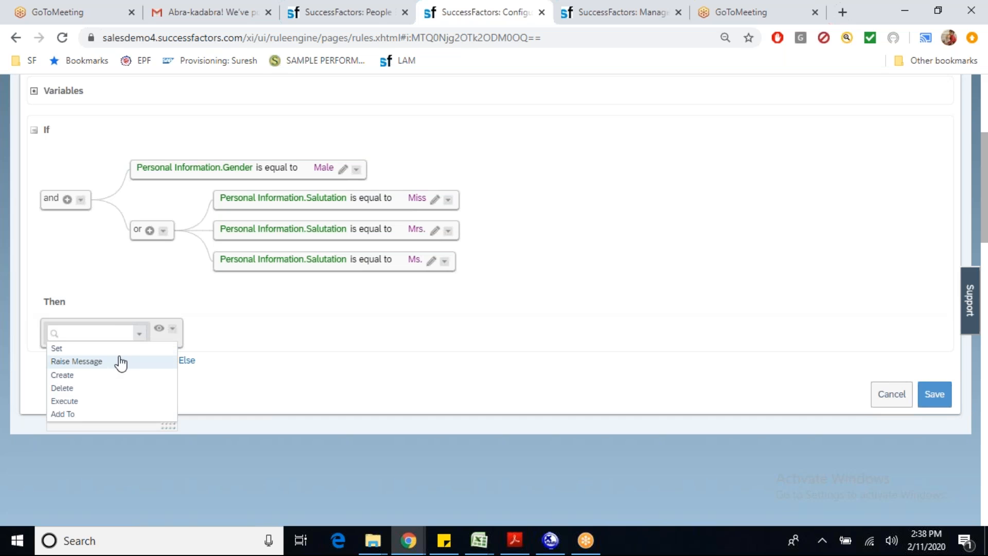
left_click(77, 361)
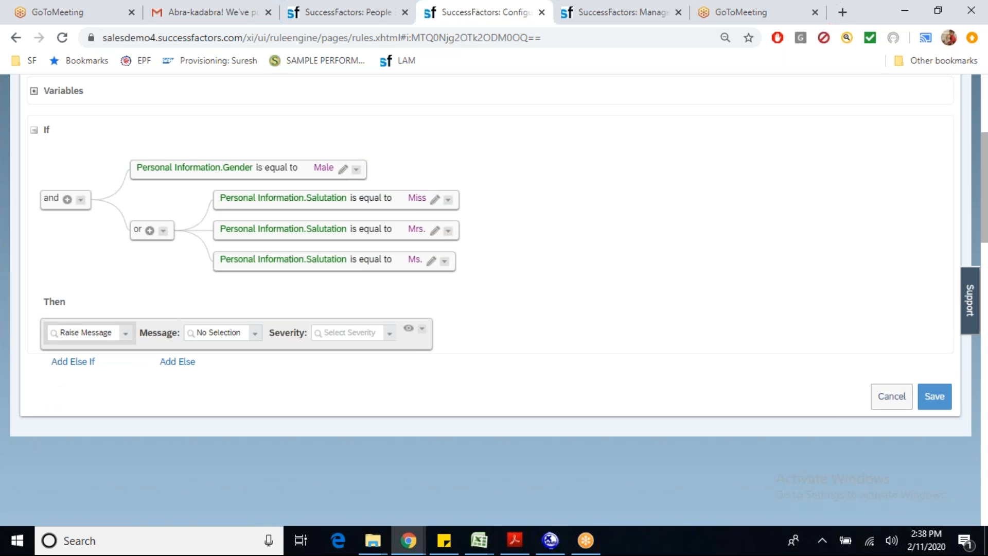
left_click(220, 335)
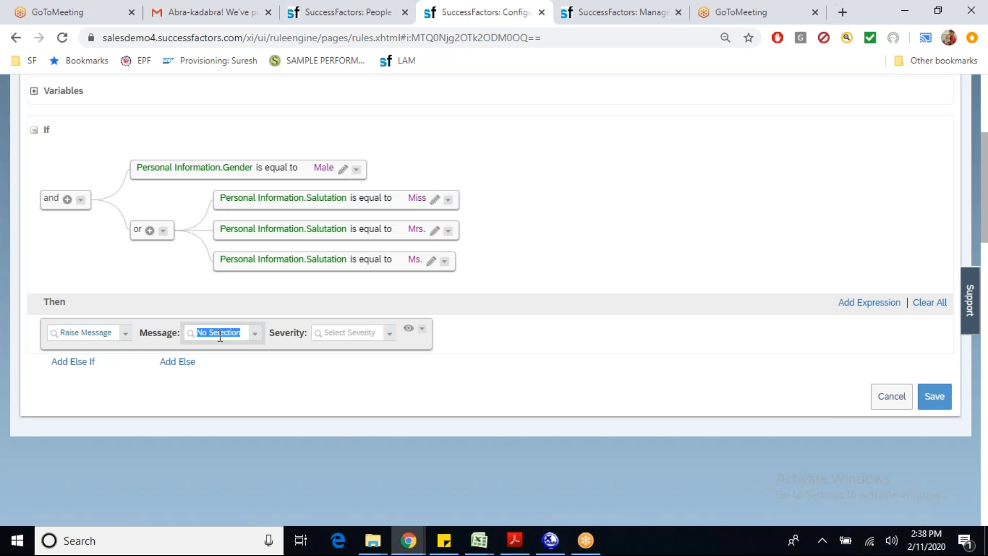
type("ici")
left_click(221, 349)
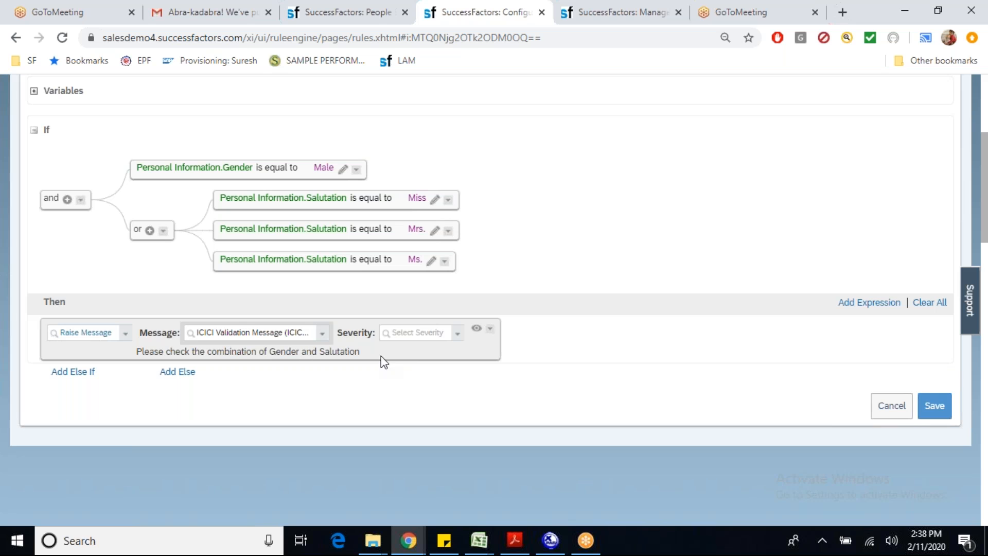
Set the raised message's severity to Error and save the rule.
left_click(399, 332)
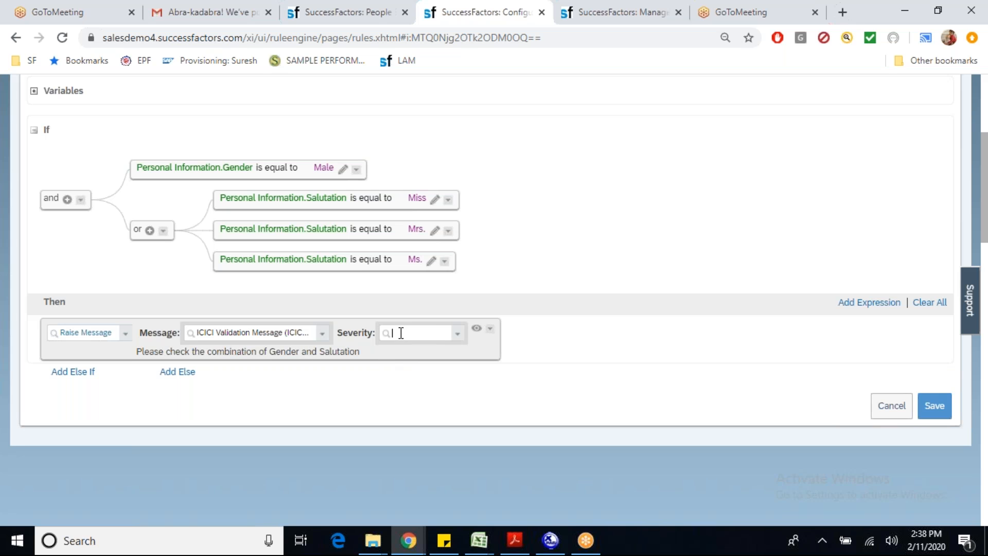
left_click(455, 335)
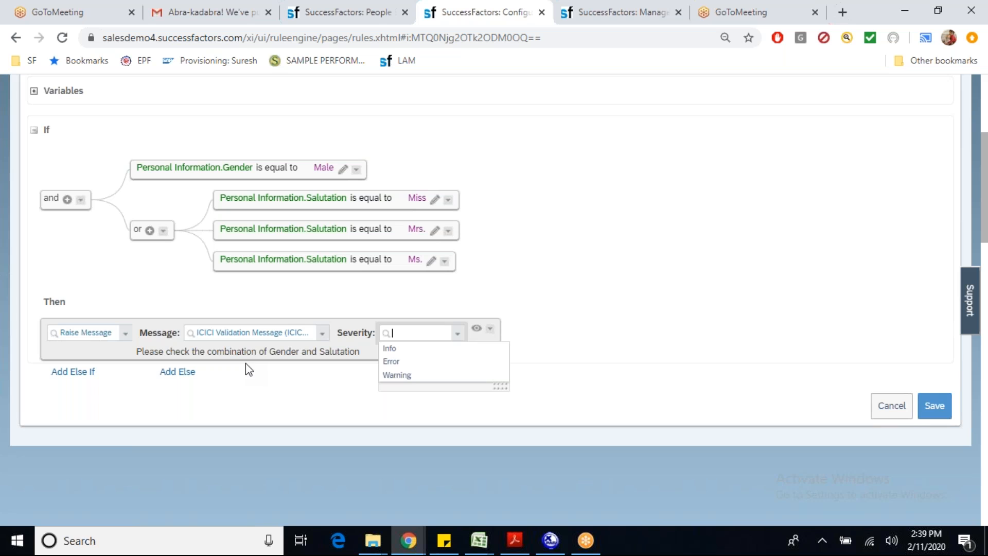
left_click(391, 361)
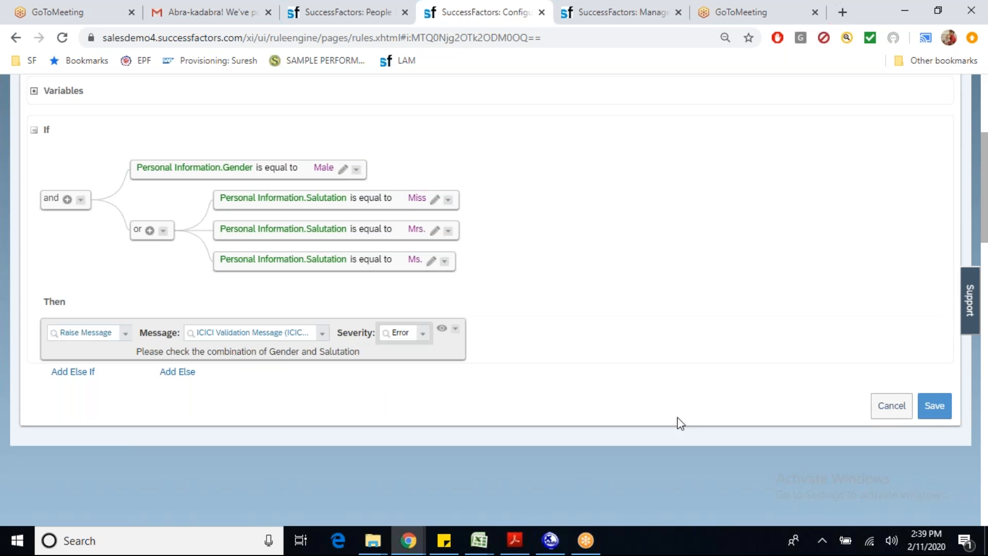
left_click(937, 407)
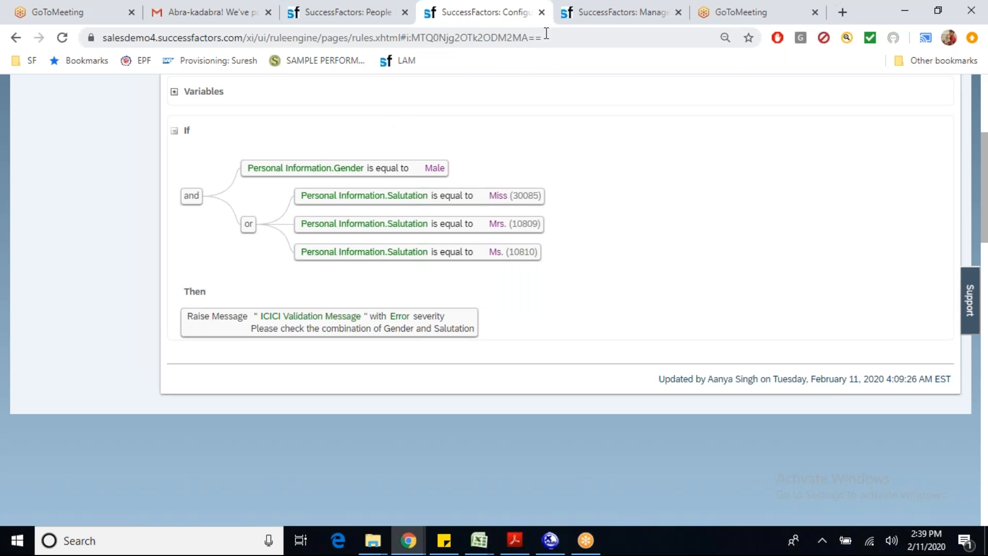
Search the Manage Data page's actions for "man bus con" and open Manage Business Configuration.
left_click(310, 2)
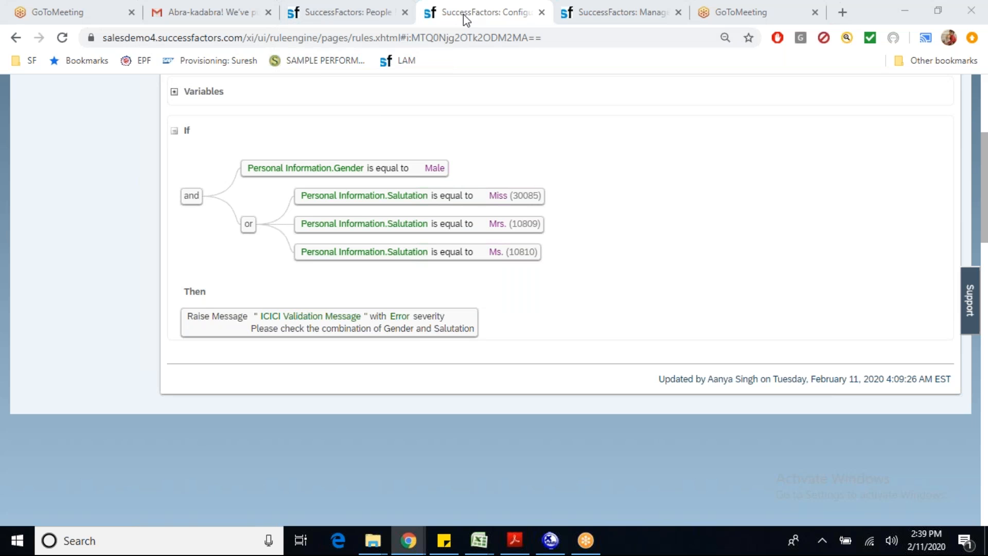
left_click(658, 17)
left_click(596, 91)
type("man bus")
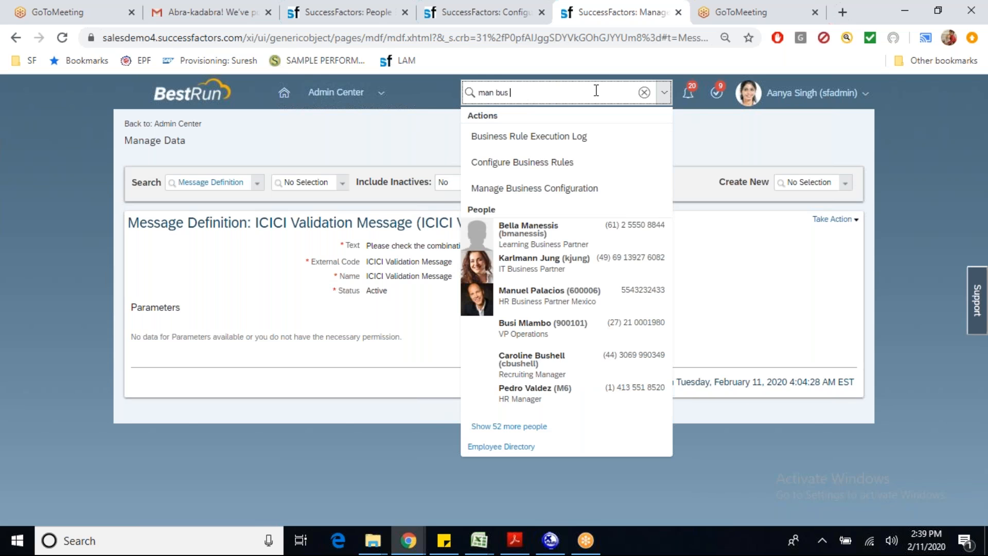
type(" con")
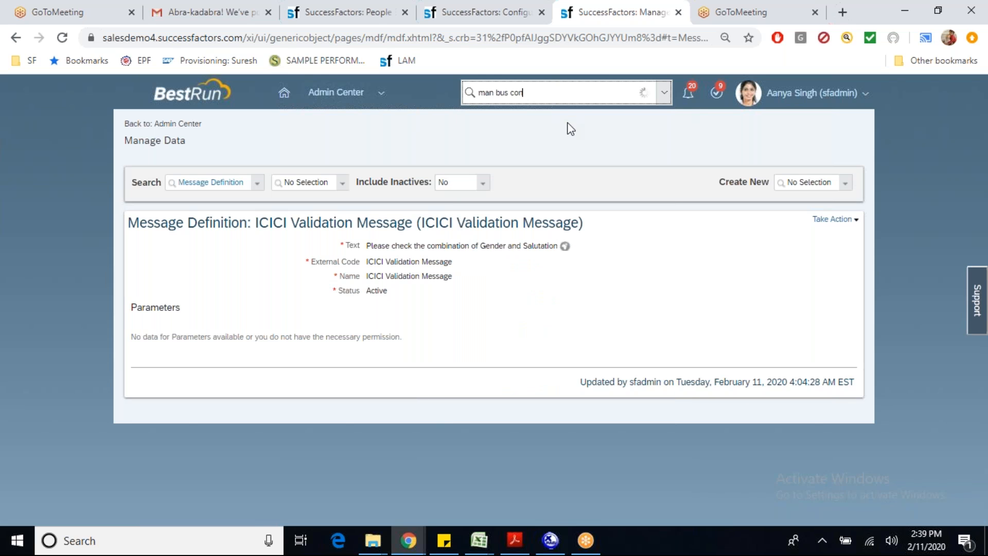
left_click(550, 145)
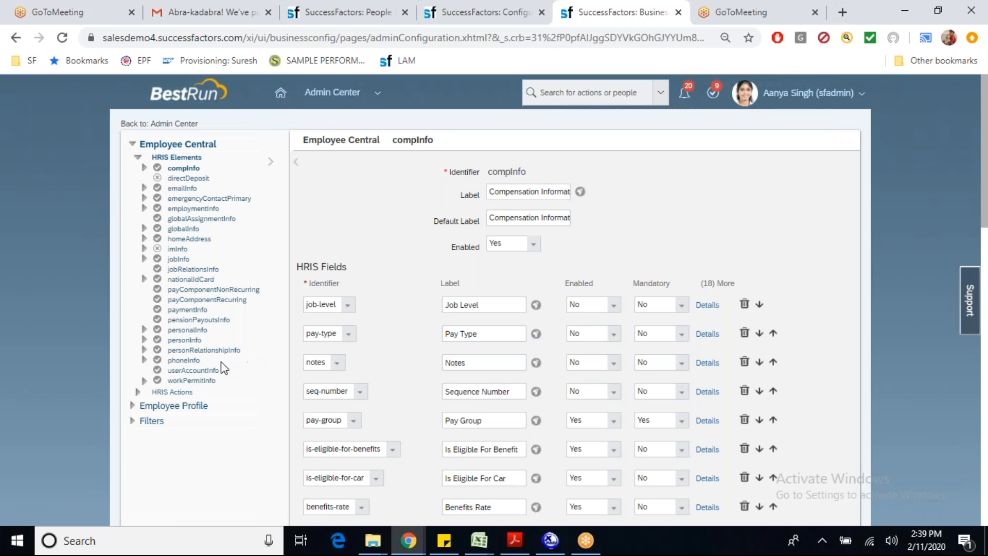
Open the personalInfo HRIS element and give its empty Personal Information trigger rule row the onSave event type.
left_click(196, 332)
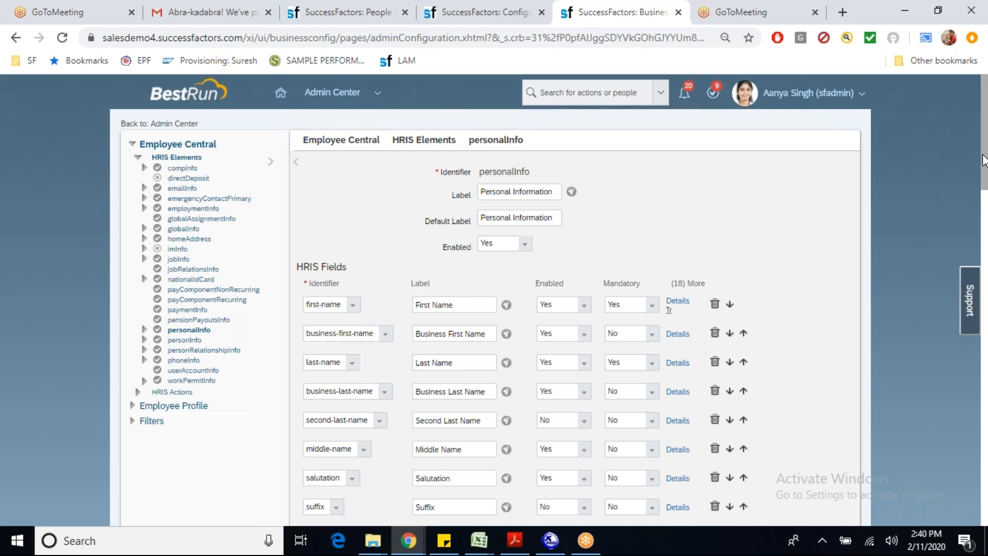
left_click_drag(985, 159, 985, 410)
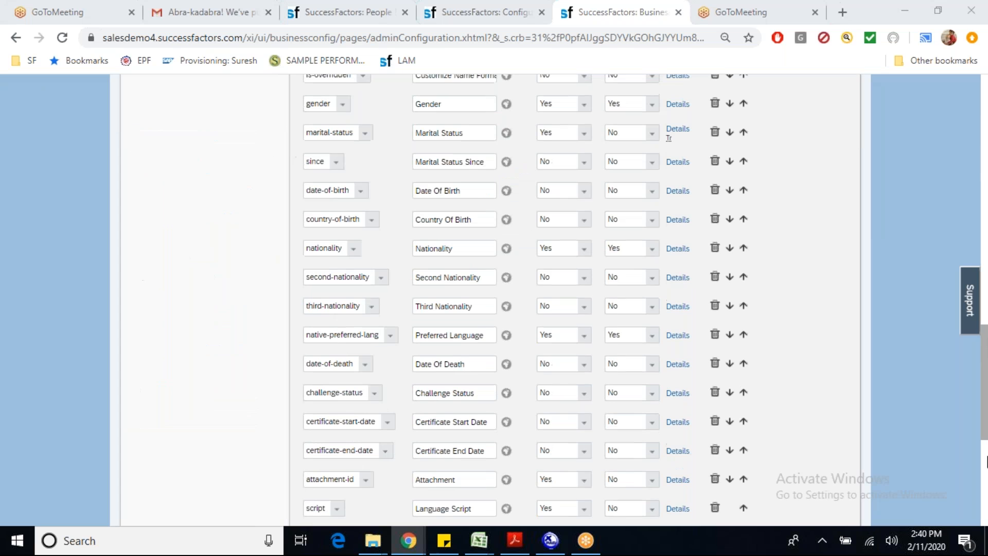
left_click(985, 510)
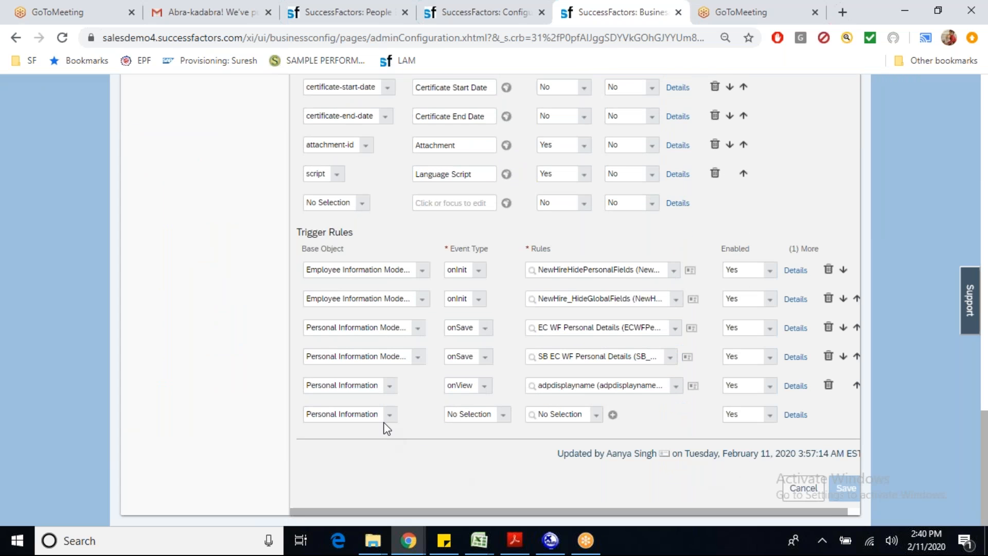
left_click(502, 414)
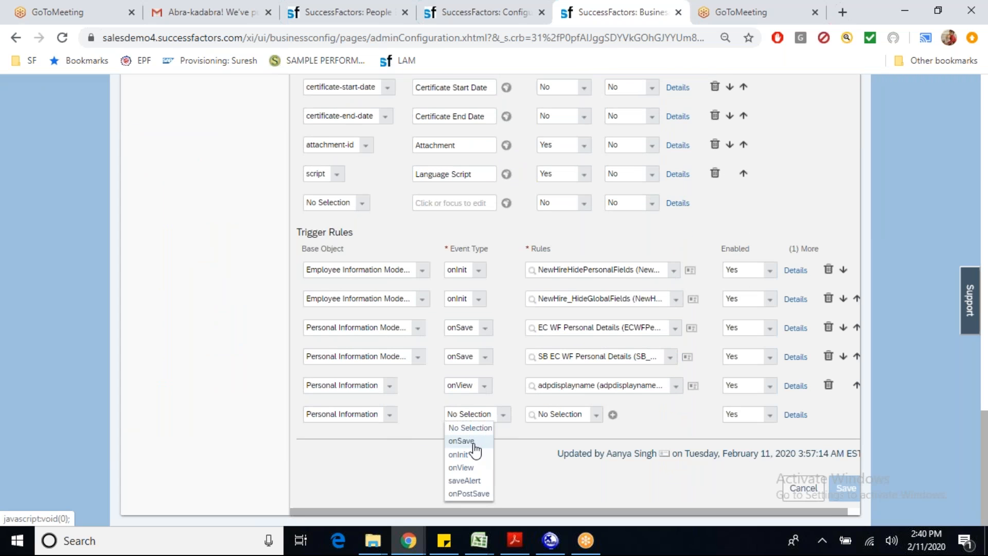
left_click(461, 441)
Choose ICICIVALID as the rule for the new onSave trigger and save the personalInfo configuration.
left_click(562, 415)
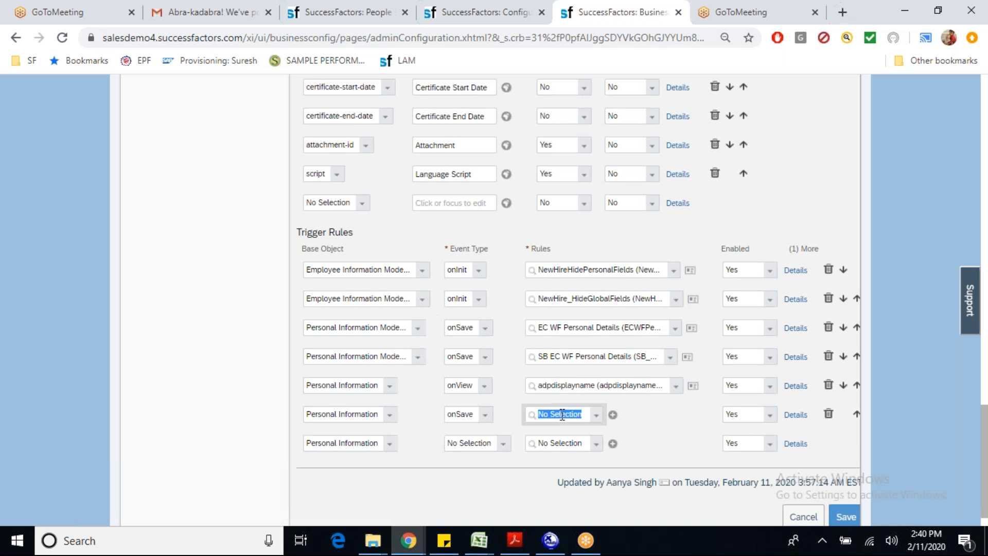
left_click(562, 414)
left_click(562, 414)
type("ici")
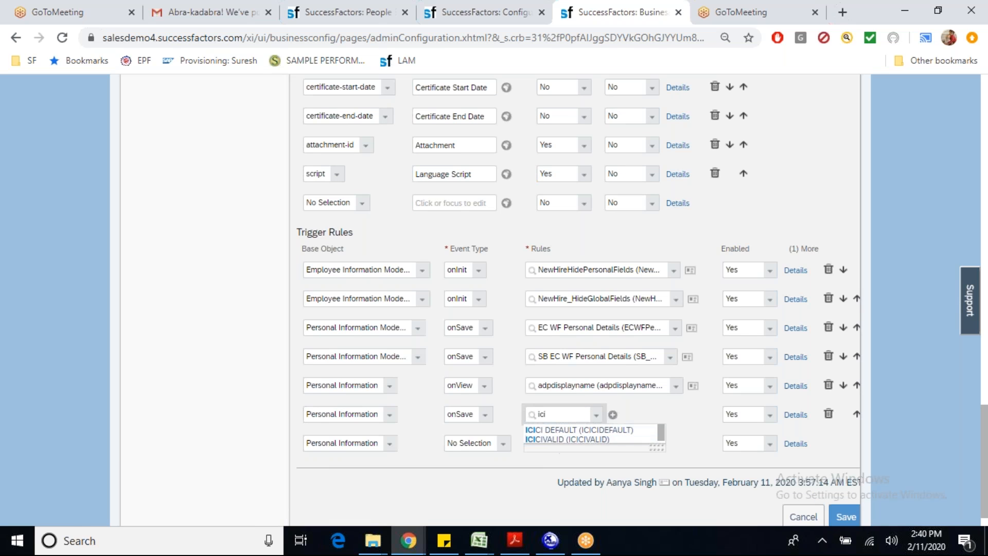
left_click(564, 439)
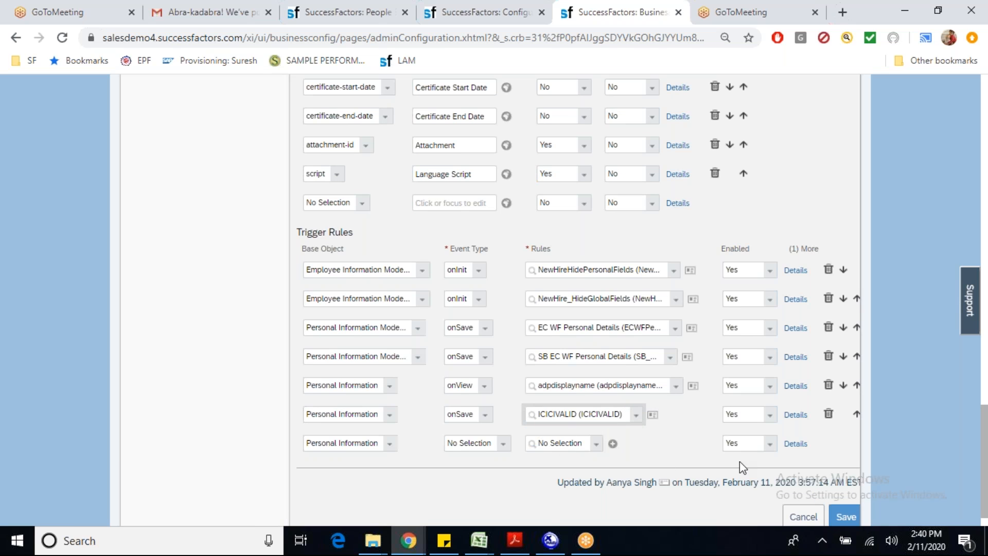
left_click(848, 517)
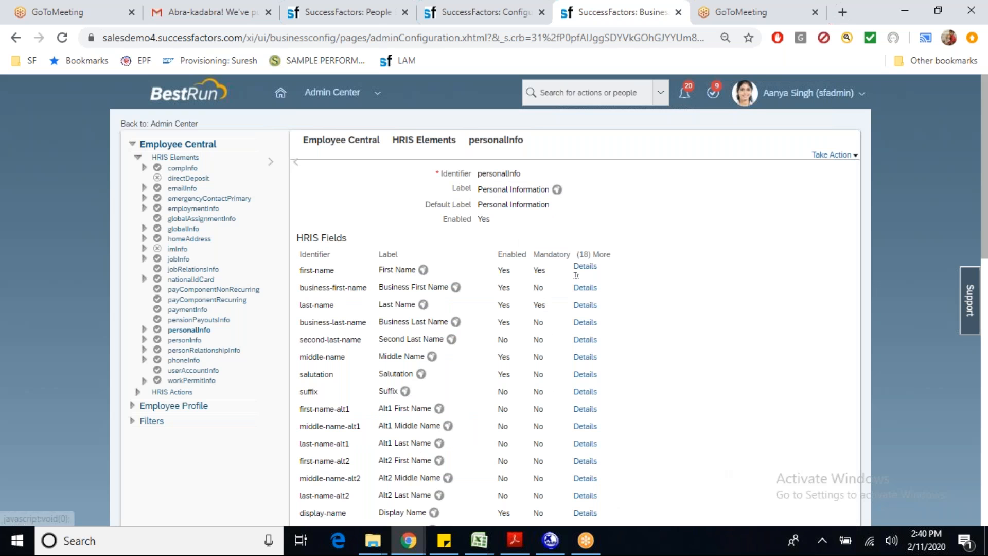
Edit the employee's Feb 01, 2020 personal information record, enter a middle initial, and try to save it with Salutation Mrs.
left_click(317, 15)
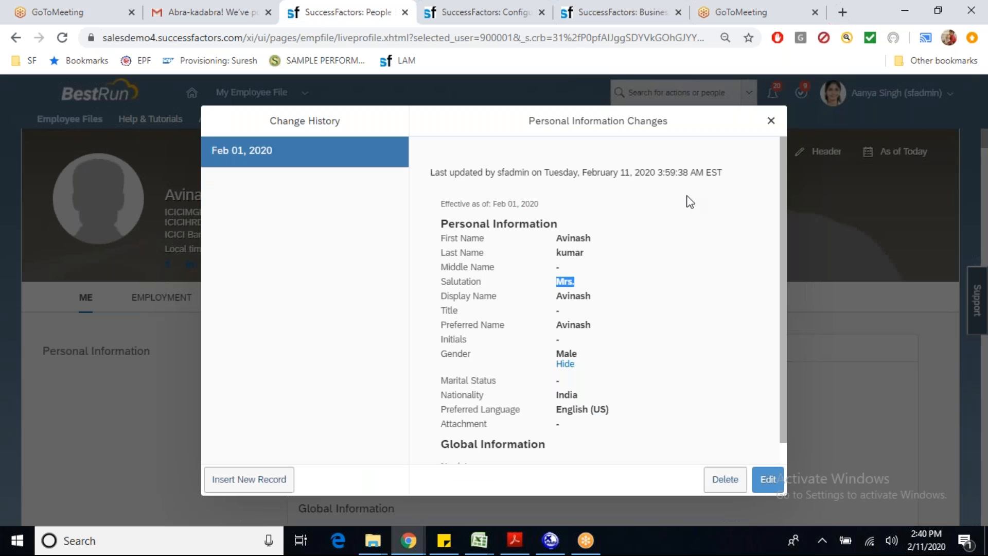
left_click(766, 480)
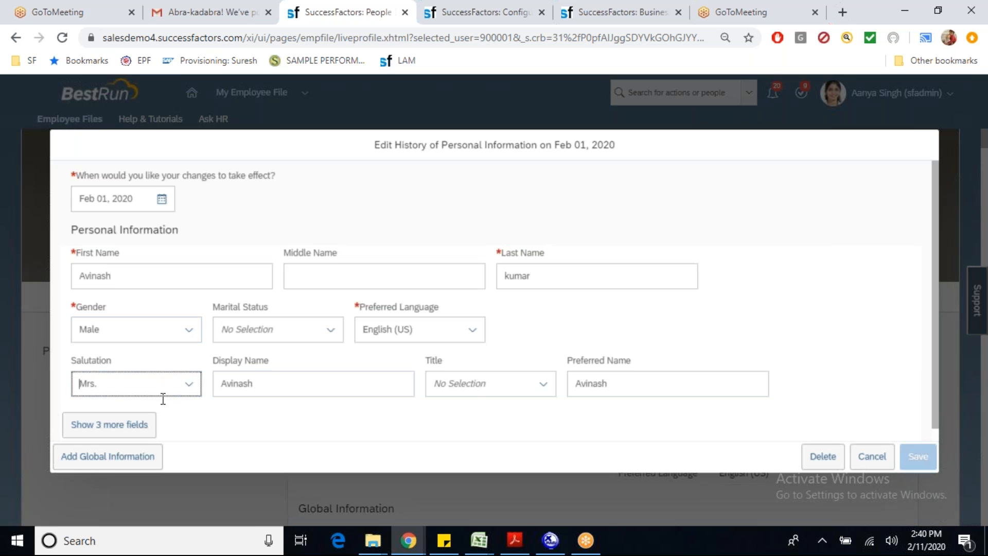
left_click(320, 274)
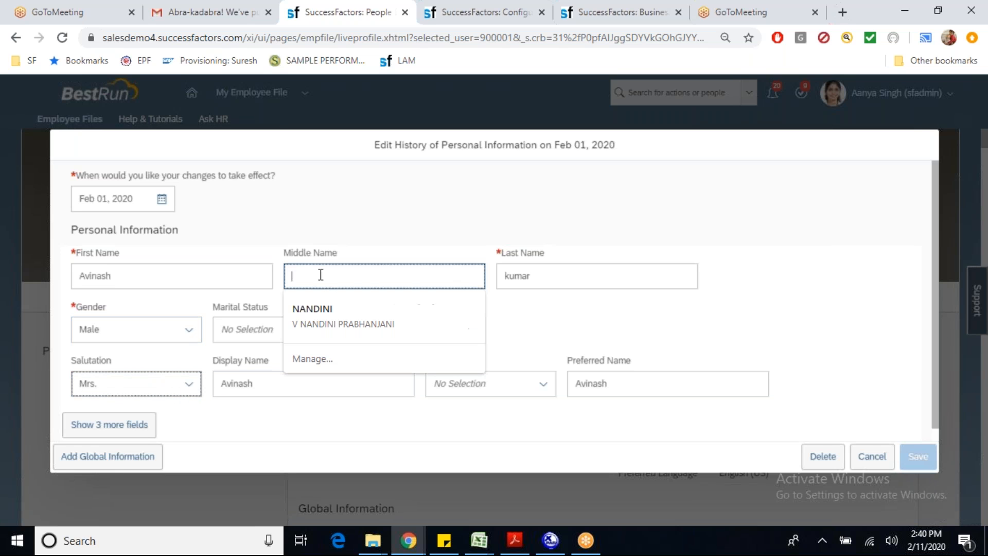
type("M")
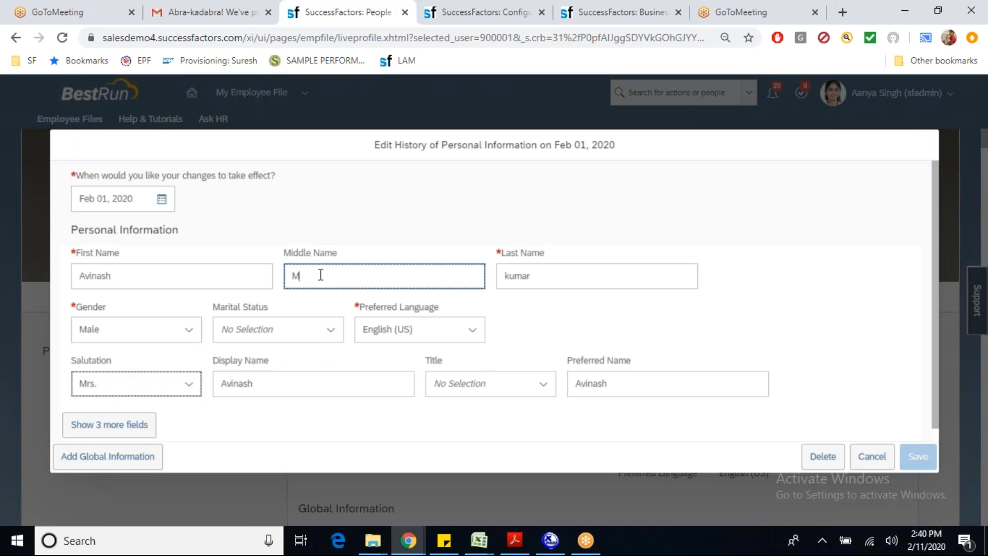
left_click(420, 235)
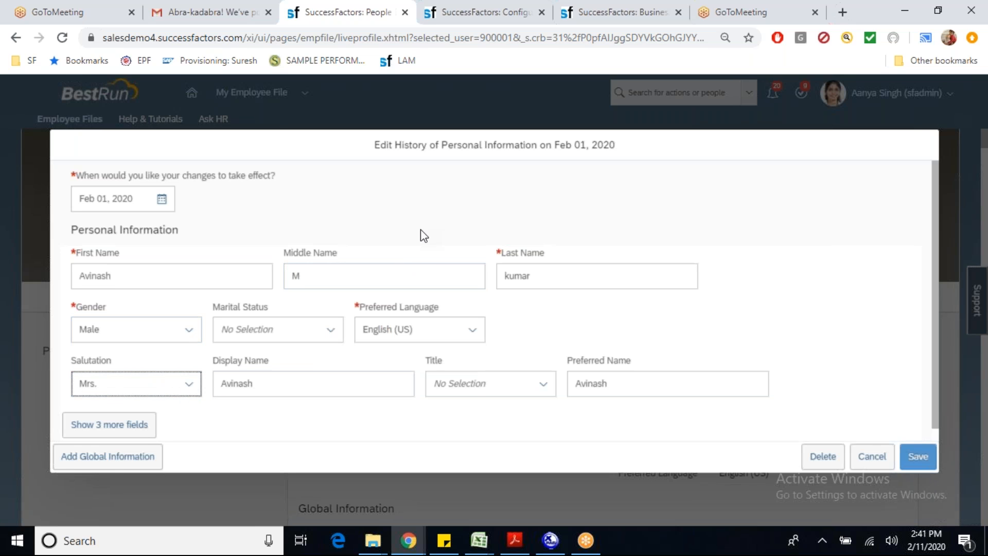
left_click(918, 458)
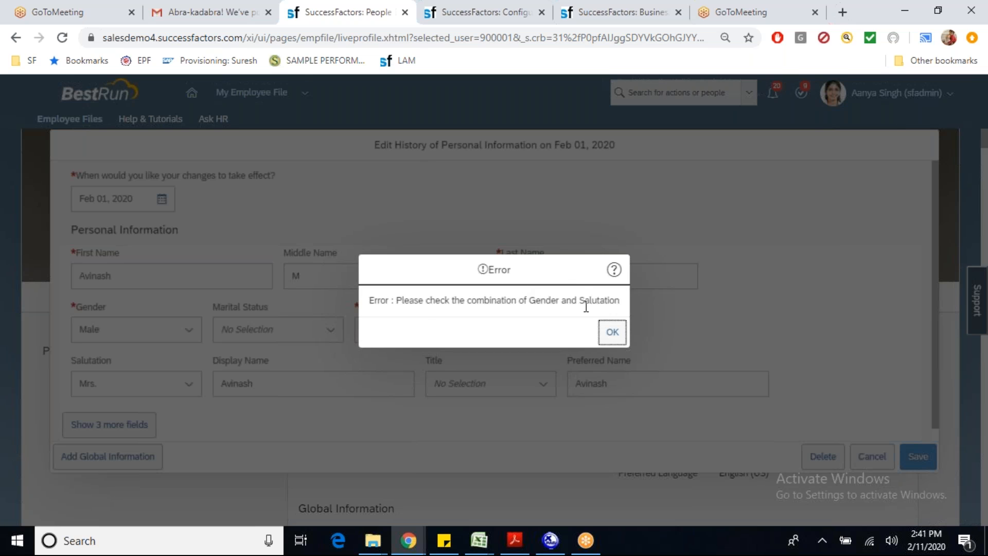
left_click(613, 333)
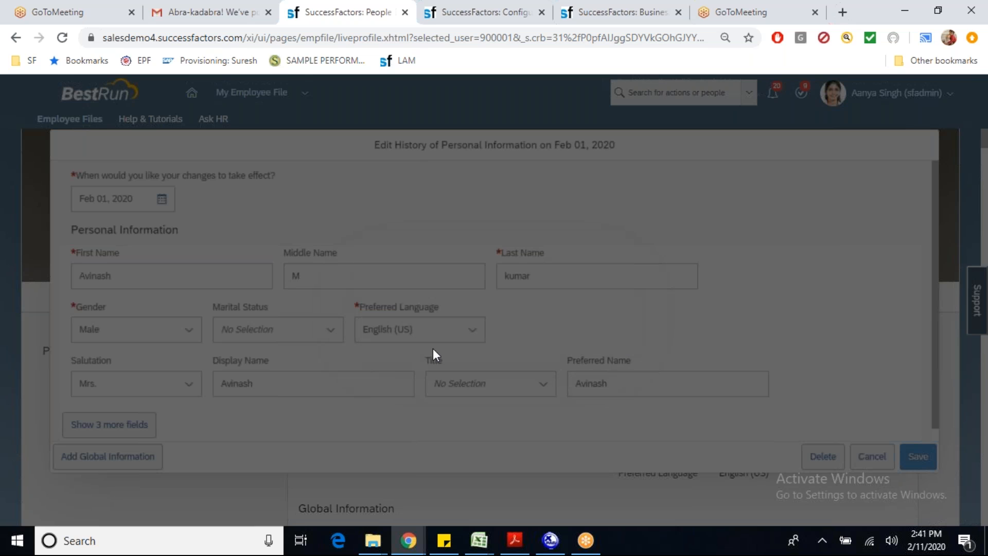
Set the Salutation to Ms. and try to save the personal information record.
left_click(187, 385)
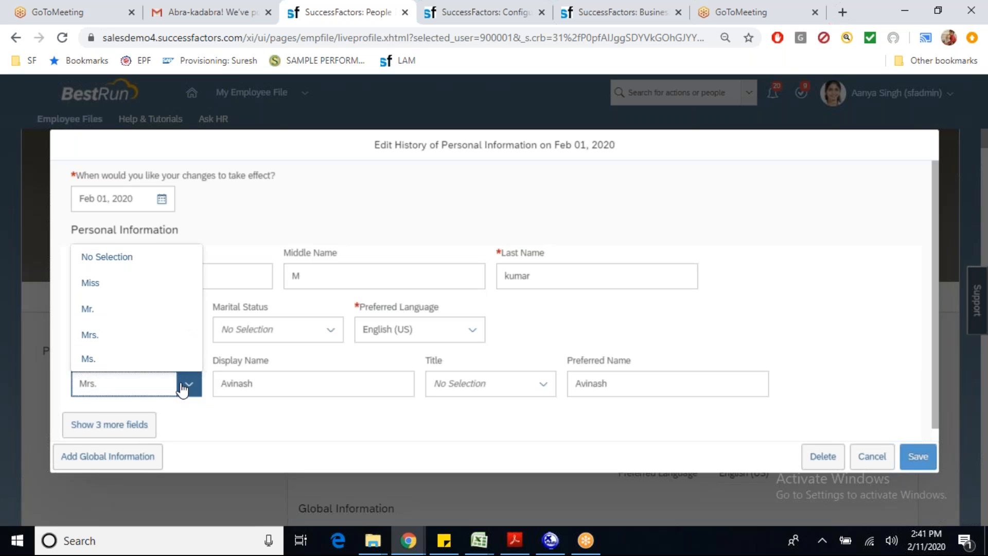
left_click(110, 361)
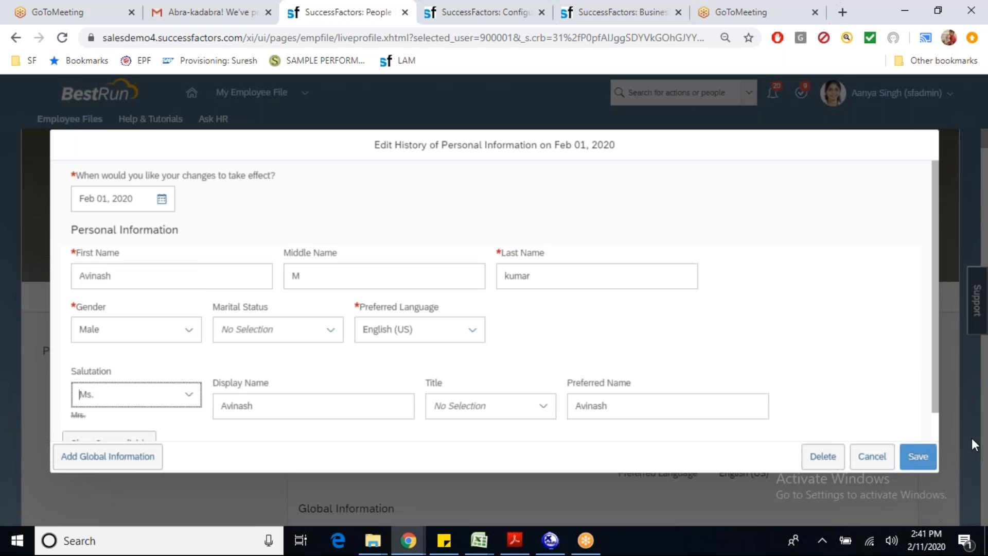
left_click(921, 457)
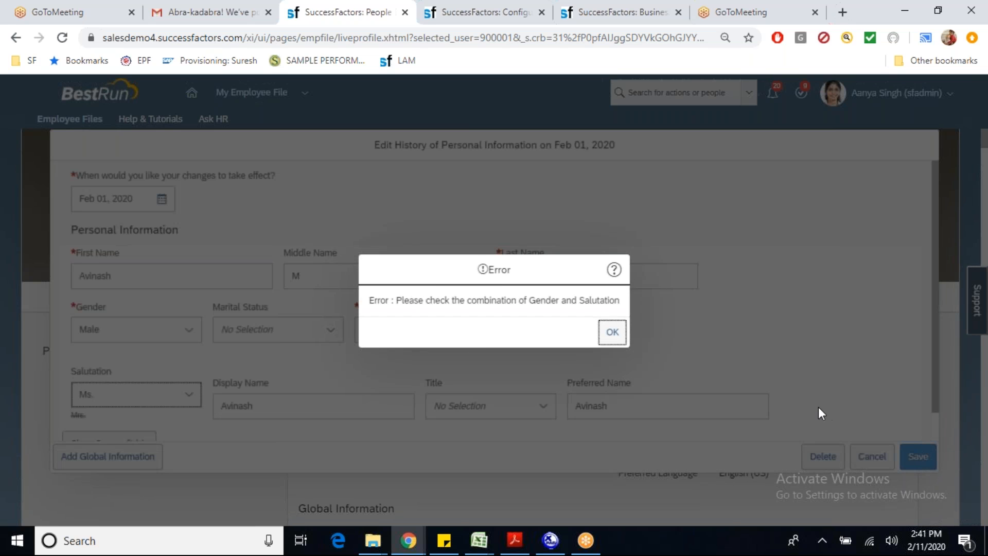
left_click(620, 333)
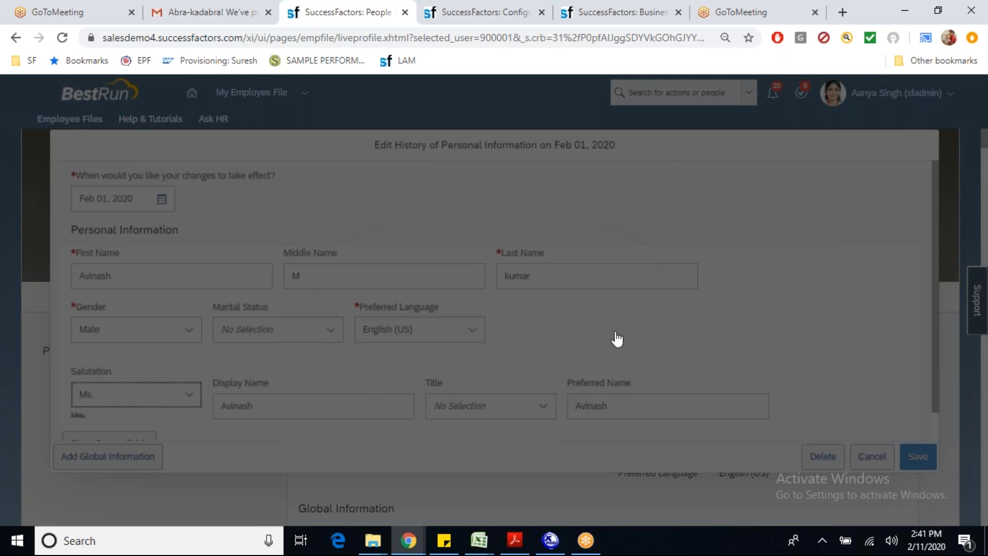
Set the Salutation to Miss and try to save the personal information record.
left_click(189, 395)
left_click(123, 291)
left_click(918, 457)
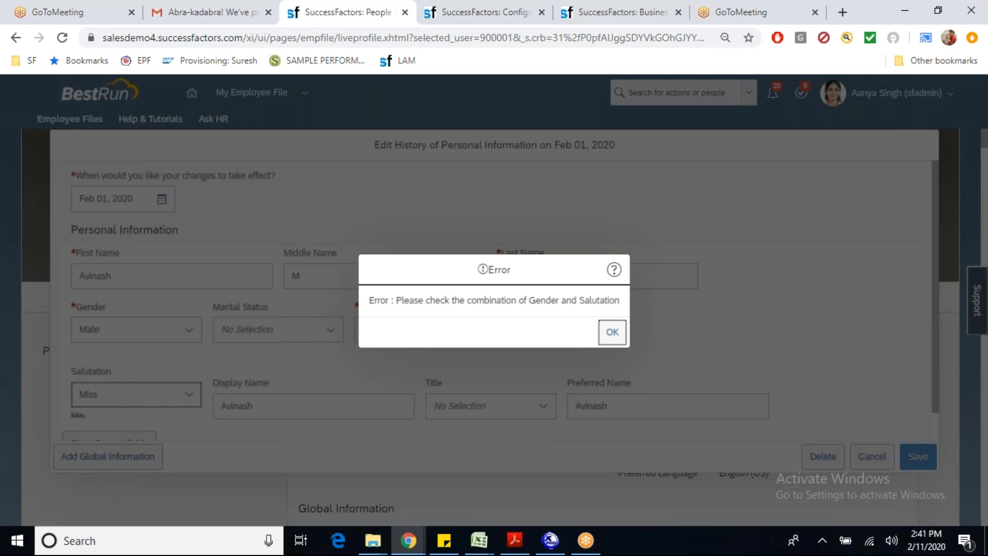
left_click(613, 332)
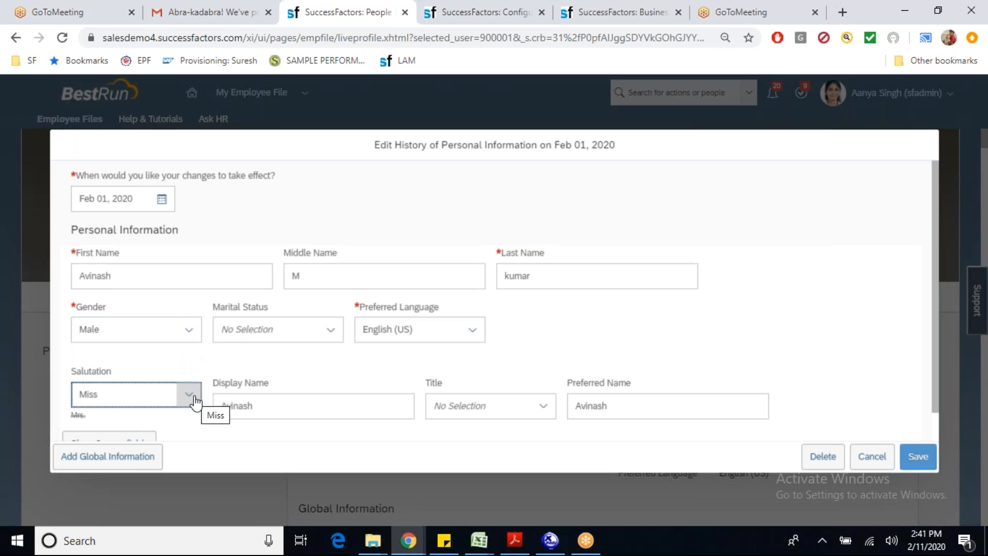
Save the personal information record with Salutation Mr. and reopen it for editing.
left_click(919, 457)
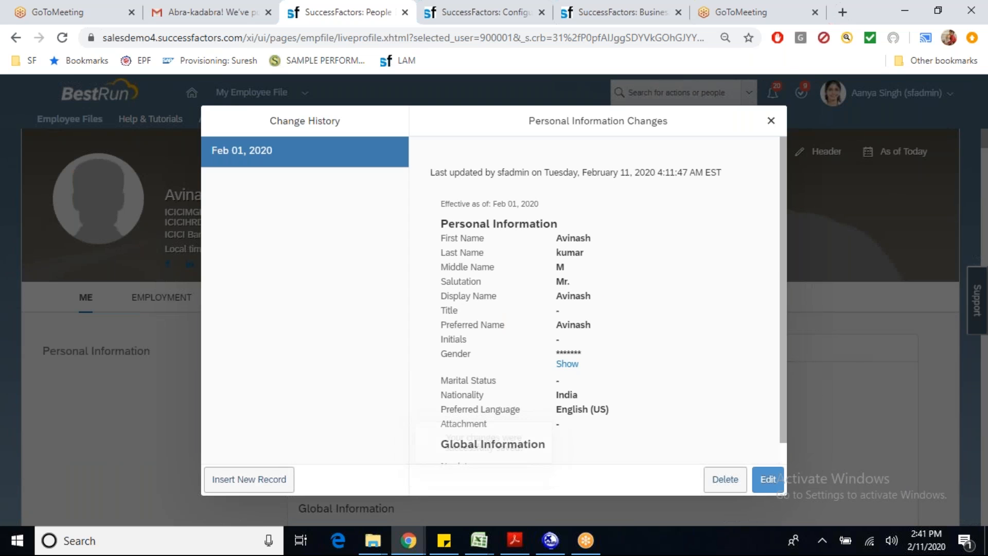
left_click(772, 478)
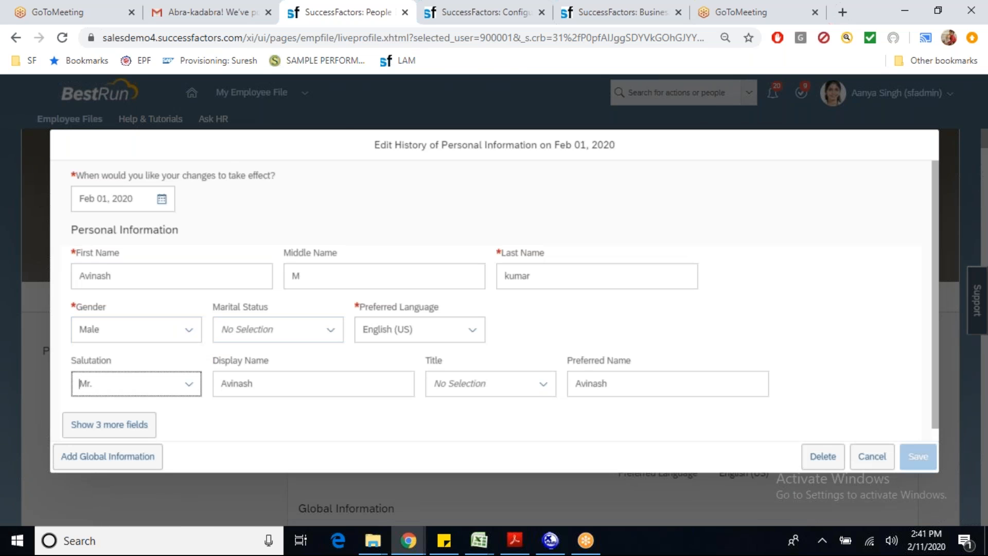
Check the ICICIVALID rule's conditions, change the record's Salutation to Mrs. and try to save it.
left_click(501, 14)
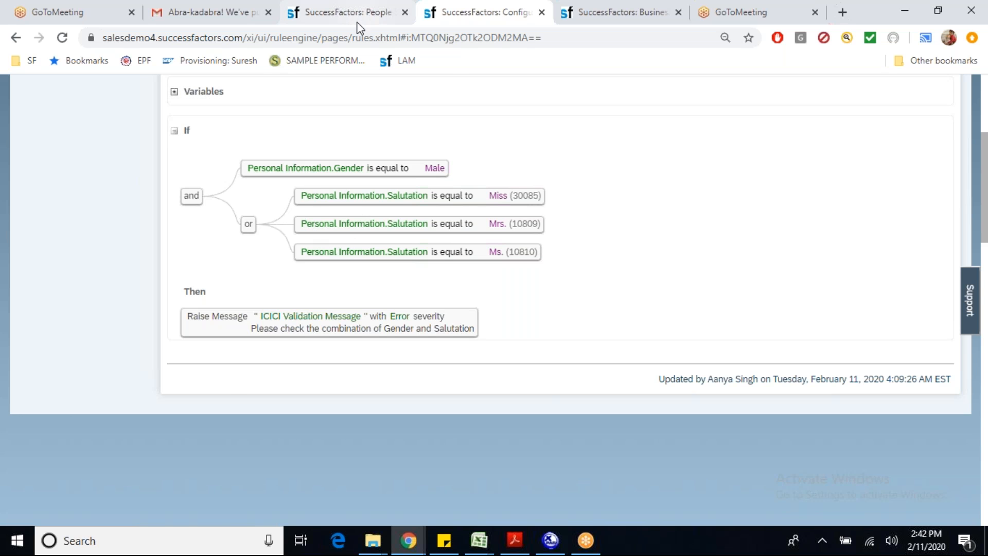
left_click(327, 19)
left_click(194, 387)
left_click(130, 335)
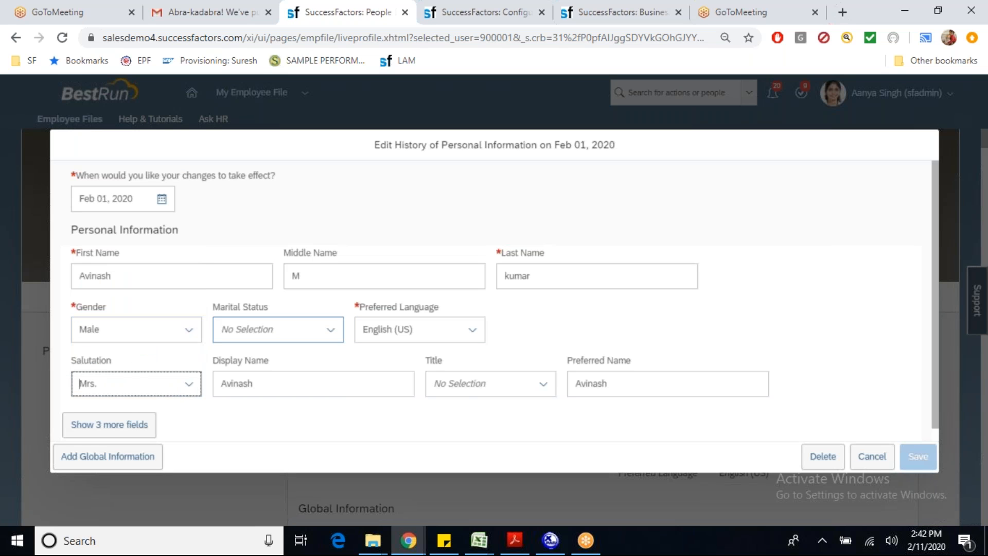
left_click(927, 459)
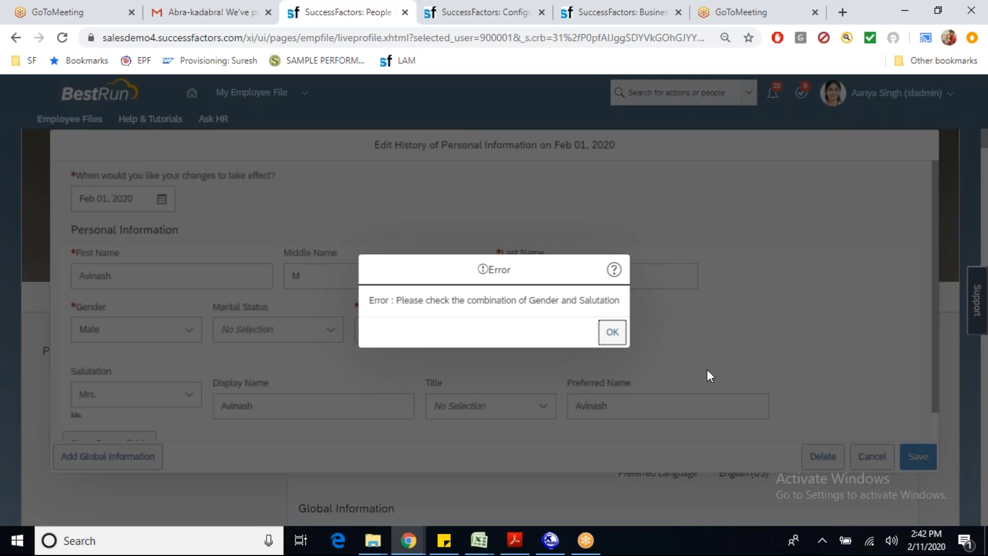
left_click(620, 339)
key("Return")
left_click(612, 332)
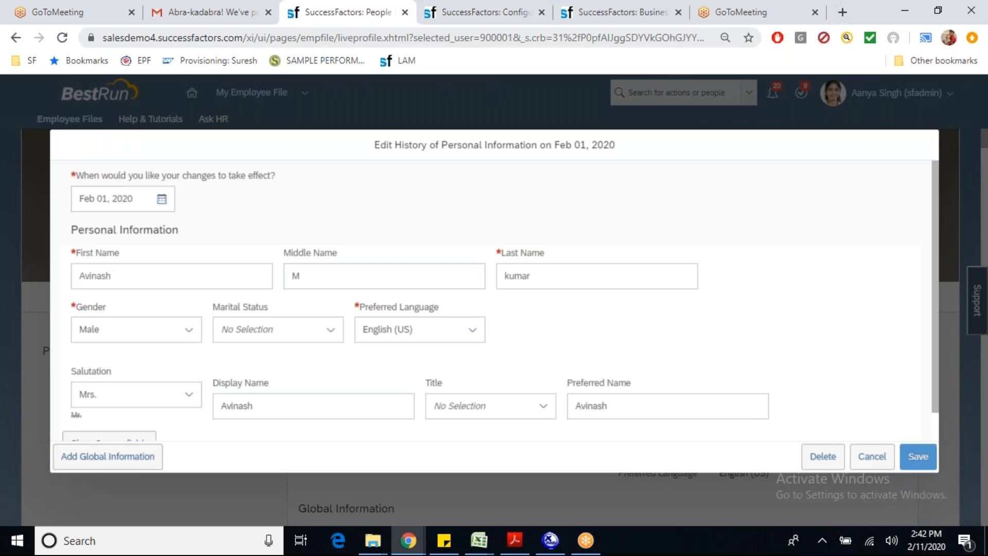
Edit the ICICIVALID rule, set the raised message's severity to Warning, and save the rule.
left_click(477, 21)
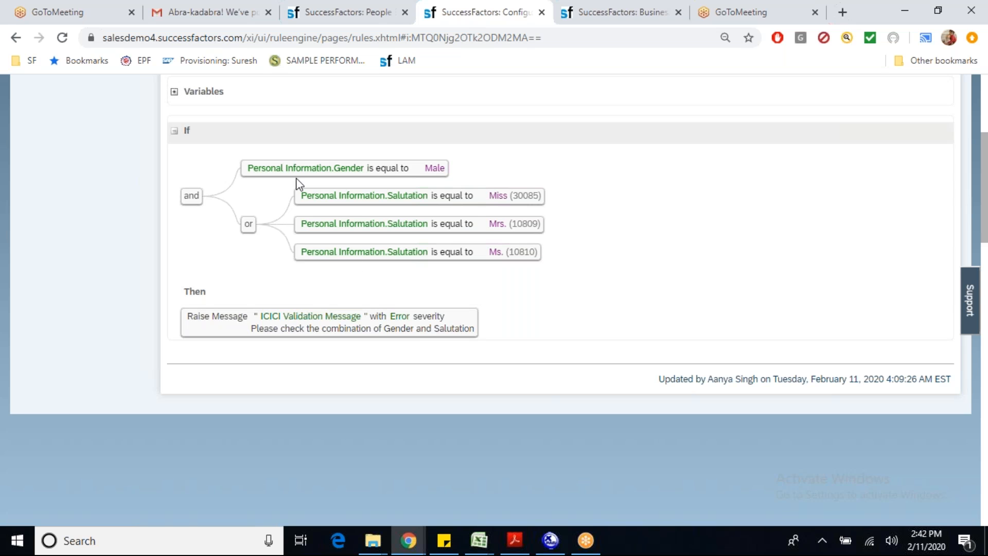
left_click_drag(985, 235, 985, 208)
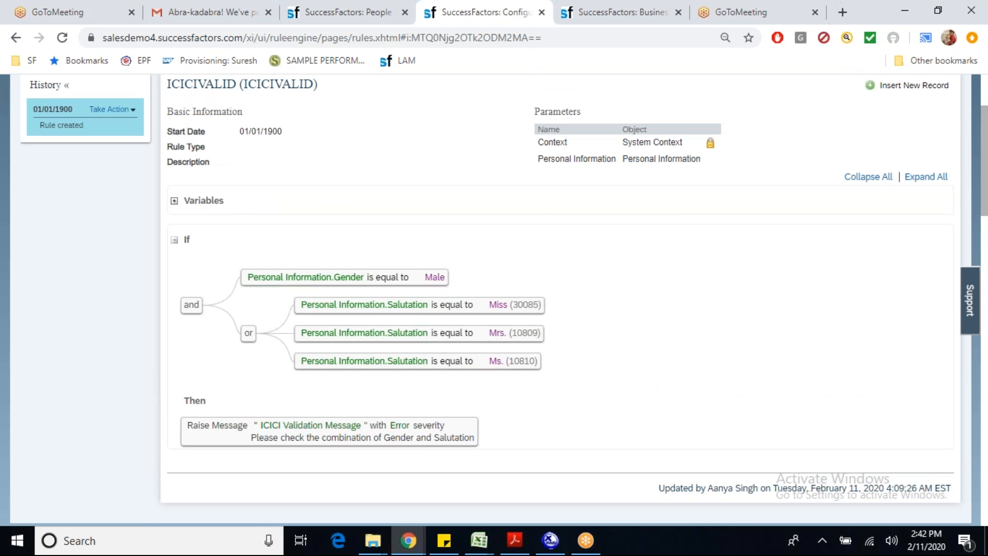
left_click(133, 110)
left_click(133, 119)
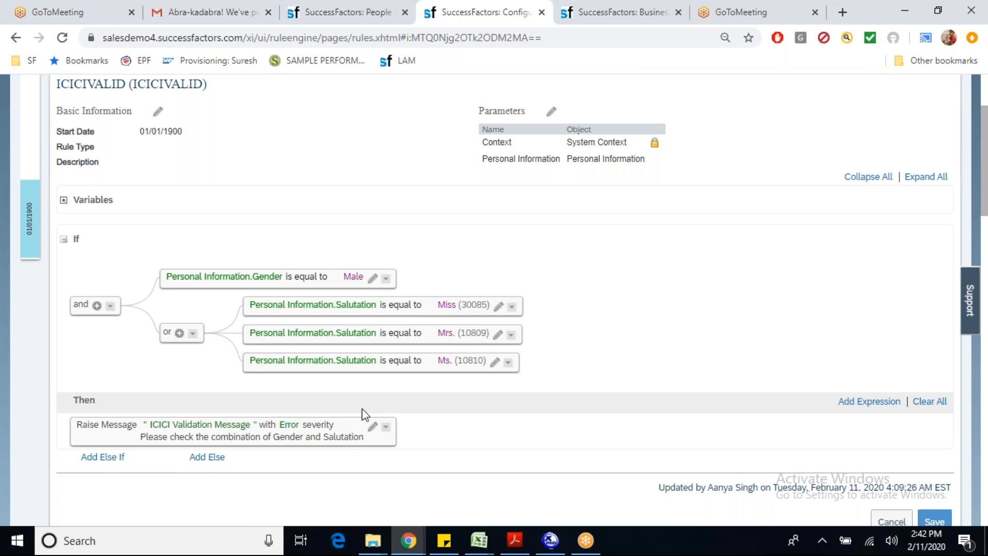
left_click(373, 426)
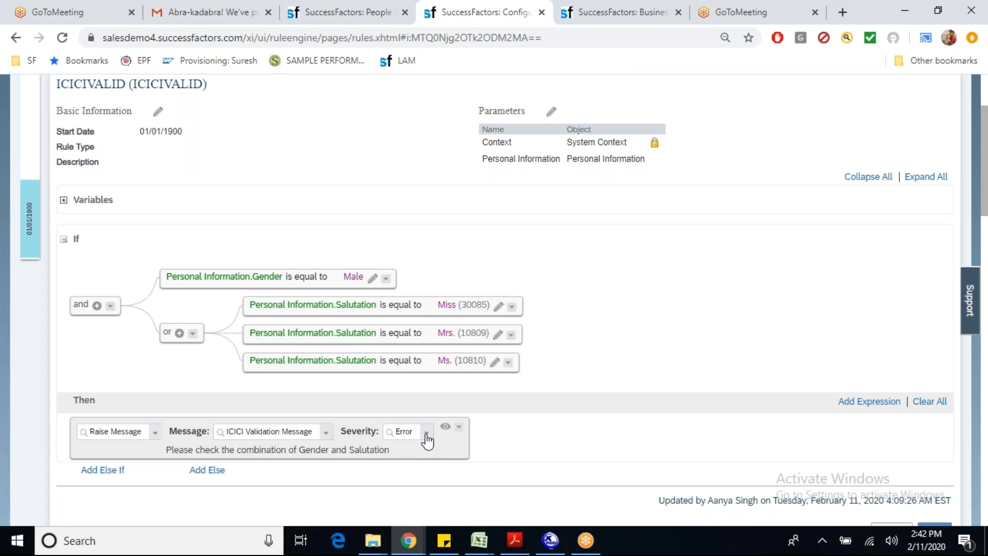
left_click(426, 435)
left_click(412, 474)
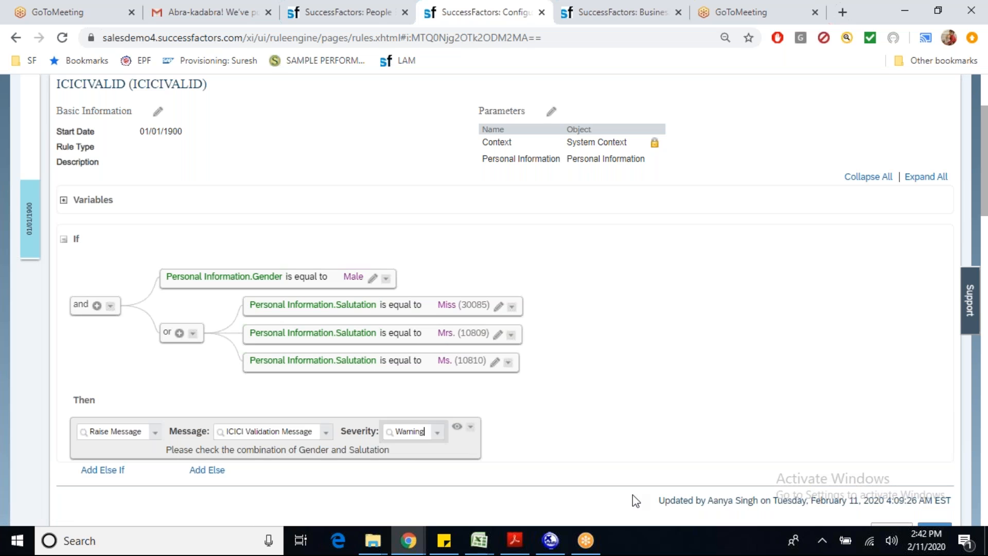
left_click(984, 507)
left_click(936, 143)
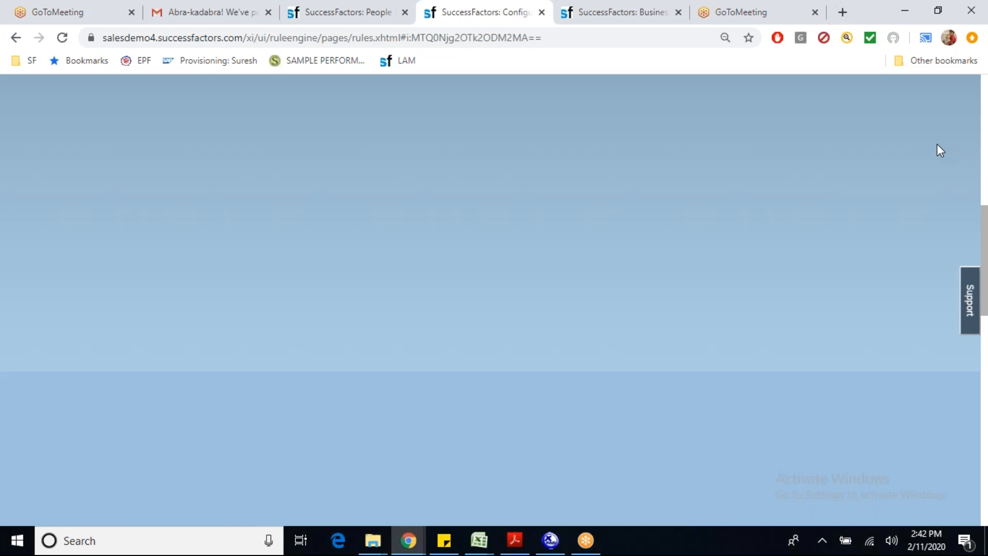
left_click(984, 179)
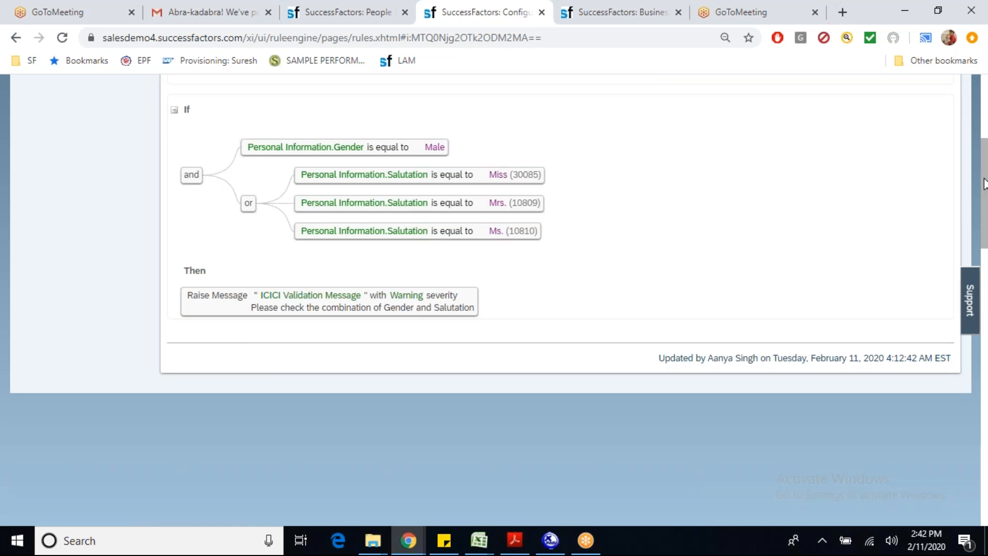
Try to save the personal information record with Salutation Mrs. and go back to correct it from the warning.
left_click(342, 13)
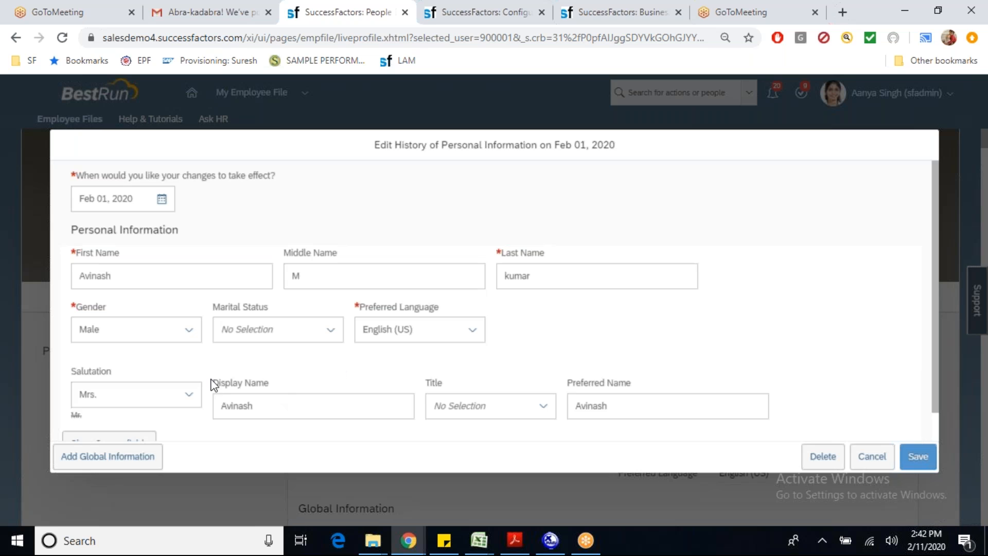
left_click(913, 458)
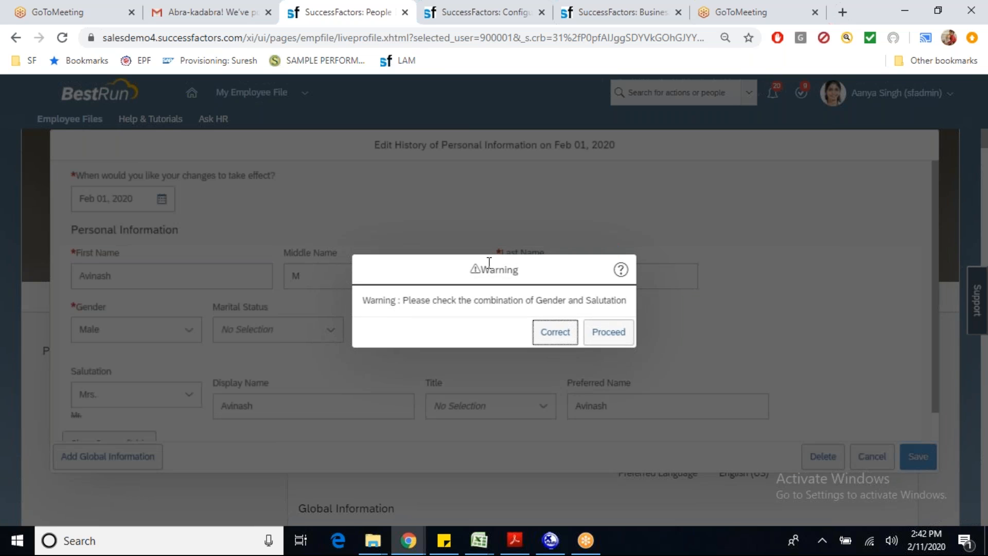
left_click_drag(481, 269, 521, 270)
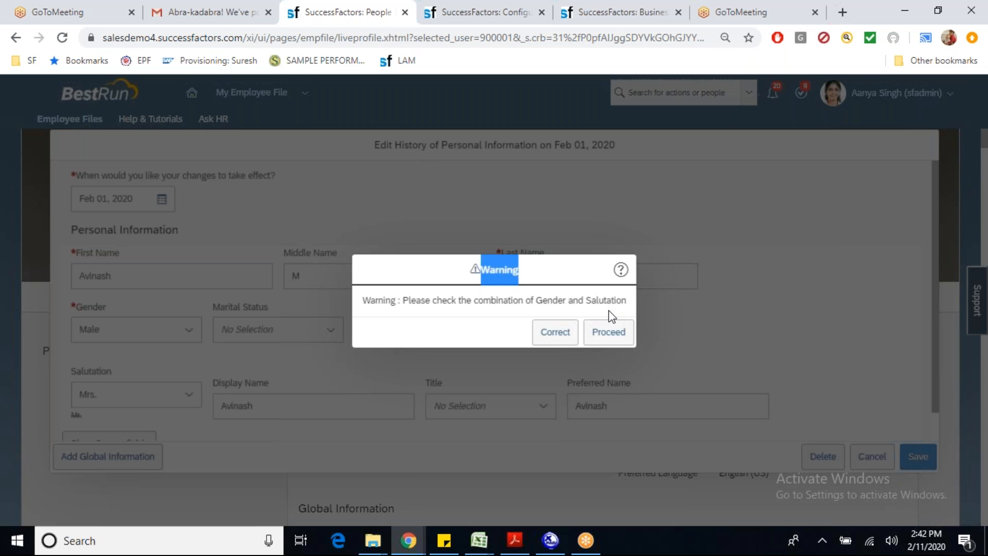
left_click(569, 341)
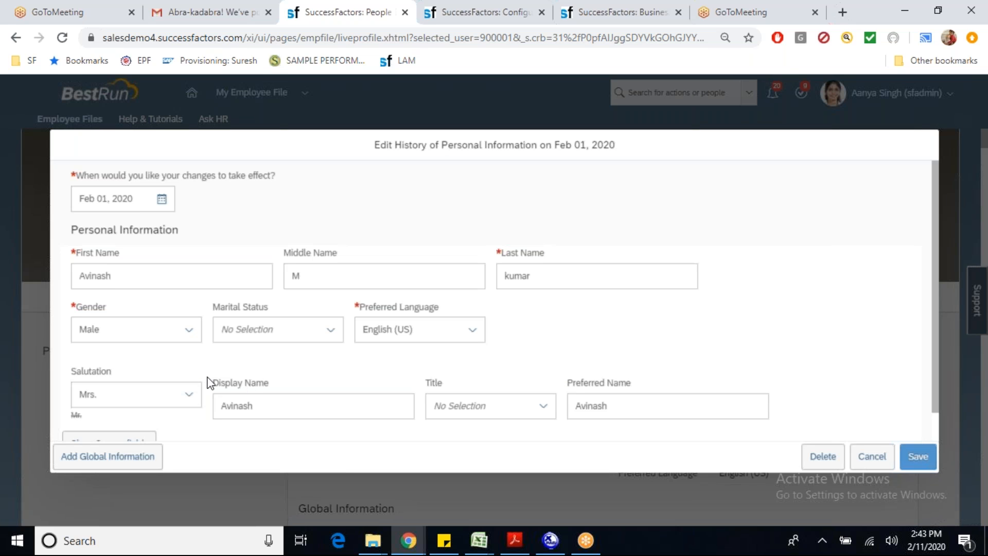
Change the record's Salutation to Ms. and save it, proceeding past the warning.
left_click(189, 395)
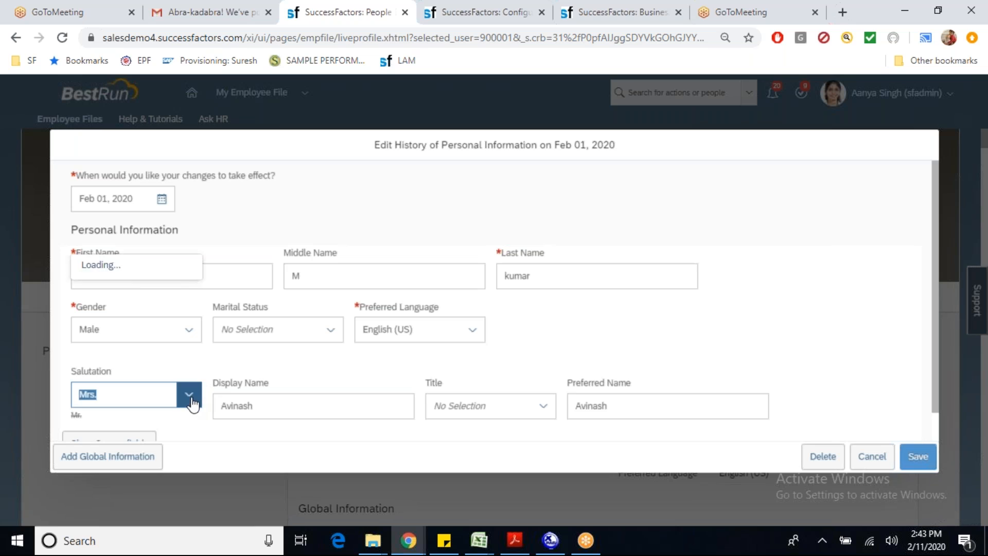
left_click(126, 376)
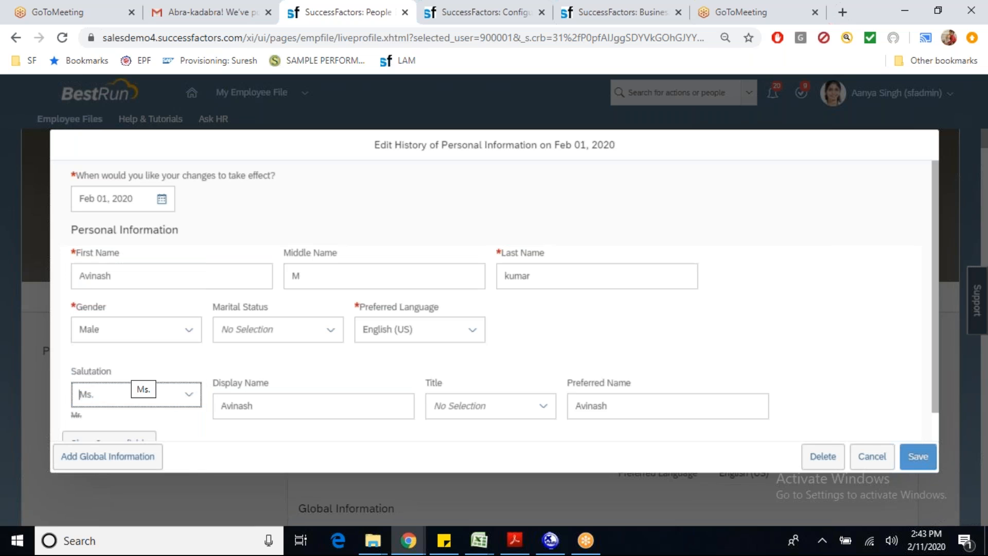
left_click(918, 456)
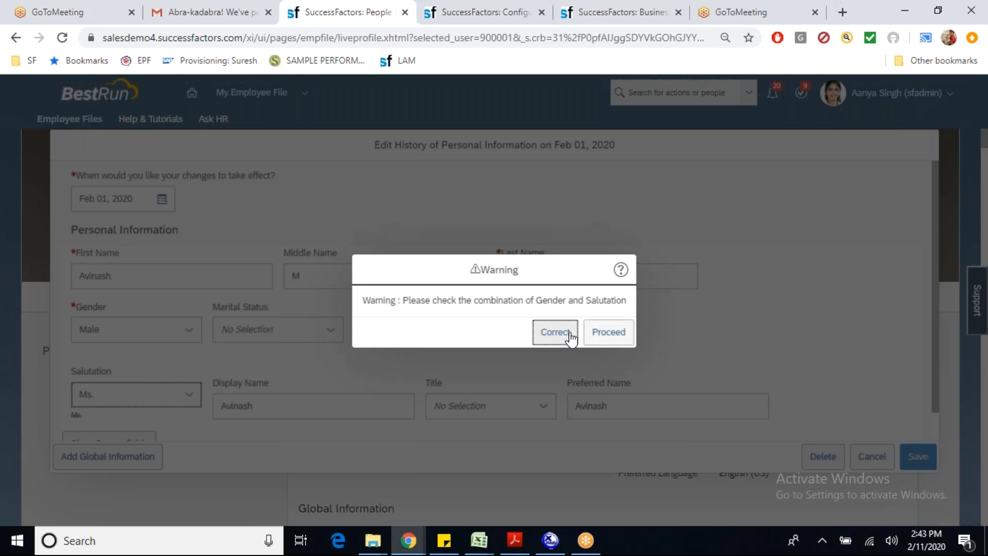
left_click(617, 336)
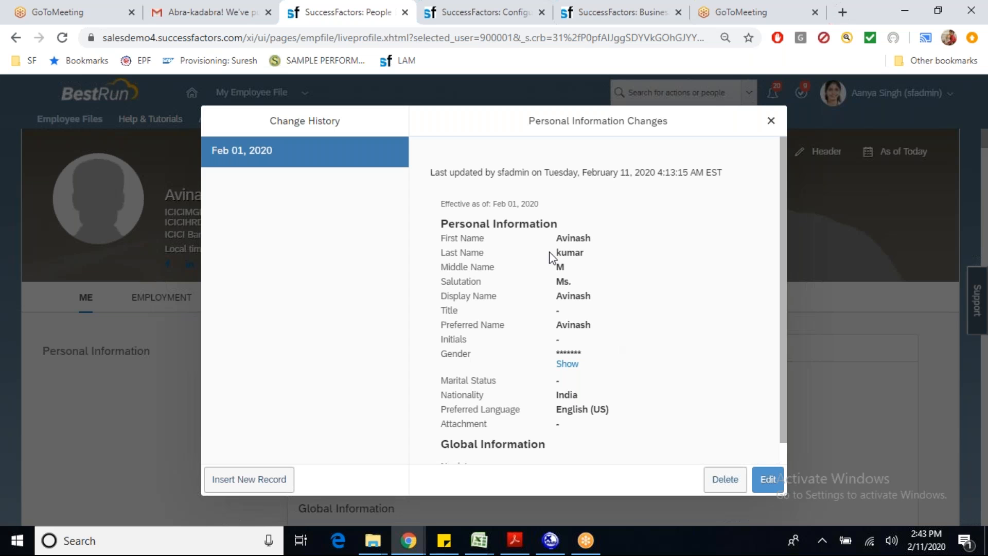
Correct the ICICIVALID rule so its raised message has Info severity, and save the rule.
left_click(481, 21)
left_click(127, 99)
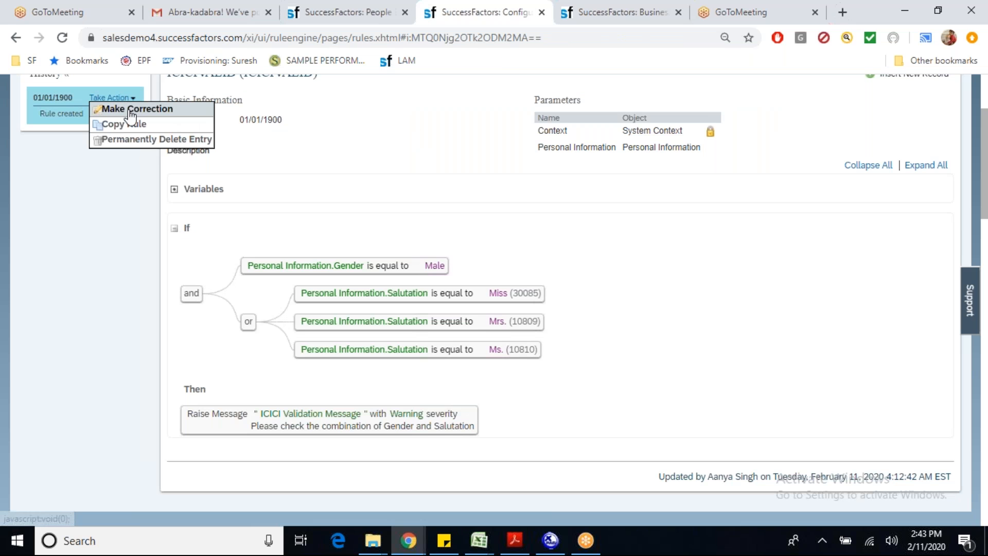
left_click(128, 108)
left_click(374, 417)
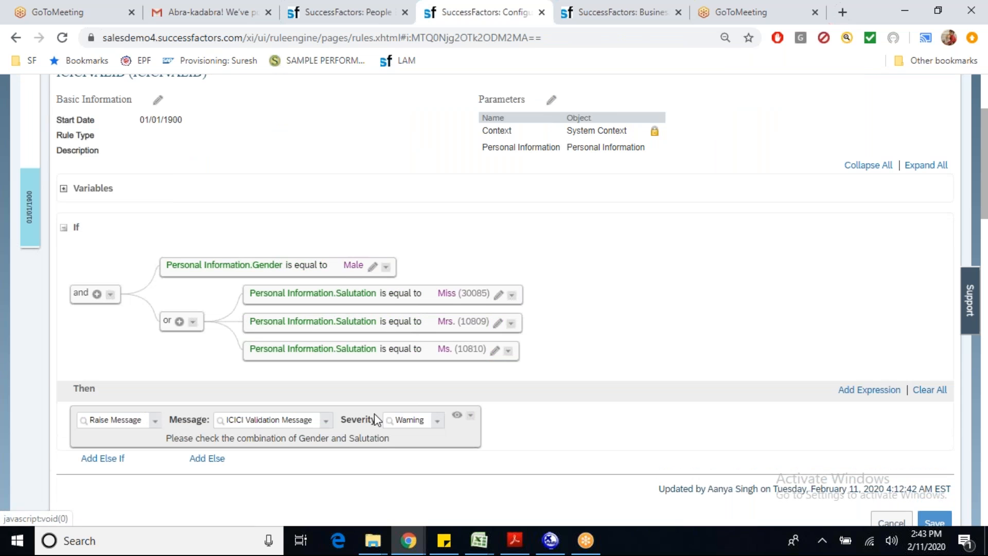
left_click(437, 421)
left_click(394, 436)
left_click(933, 517)
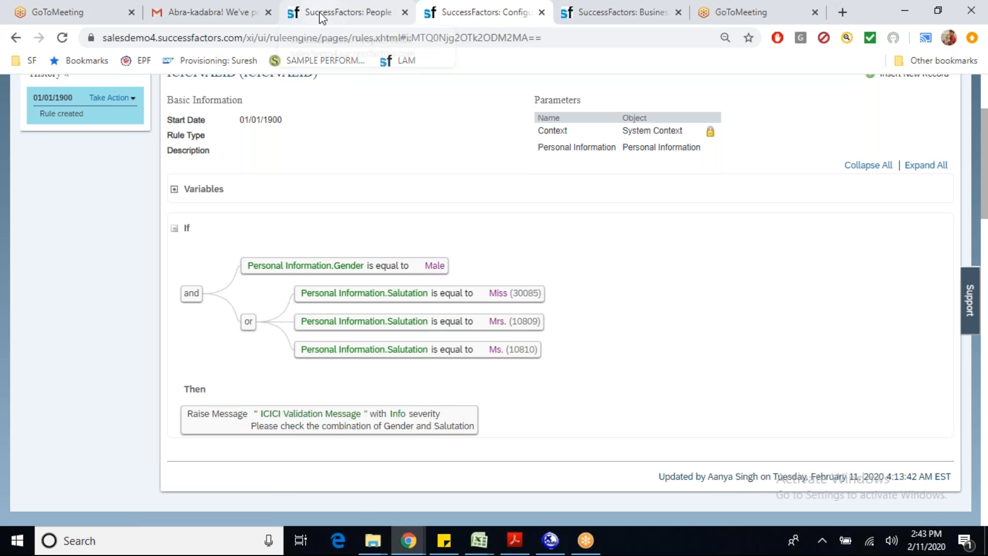
Reopen the personal information record for editing, set the Salutation to Miss, and save it.
left_click(348, 11)
left_click(769, 481)
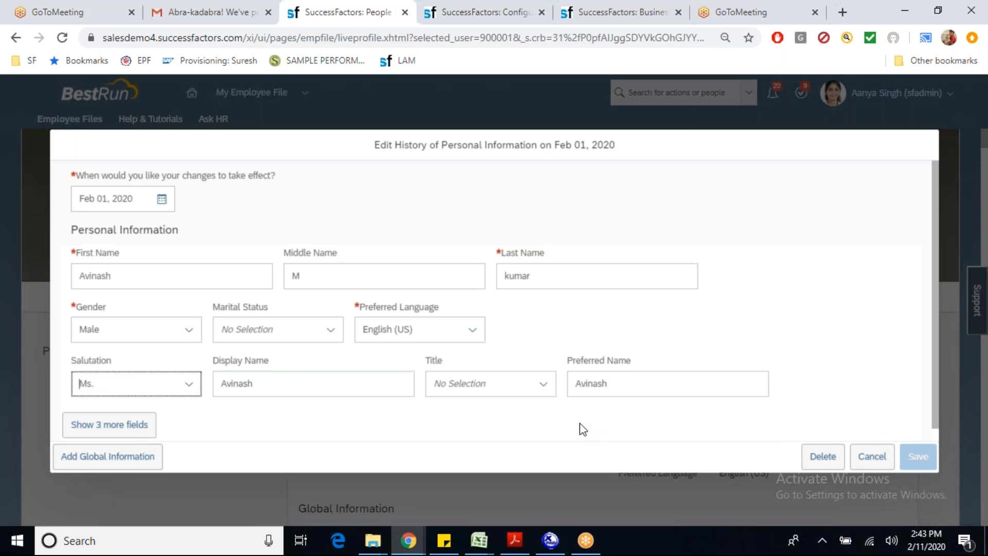
left_click(189, 384)
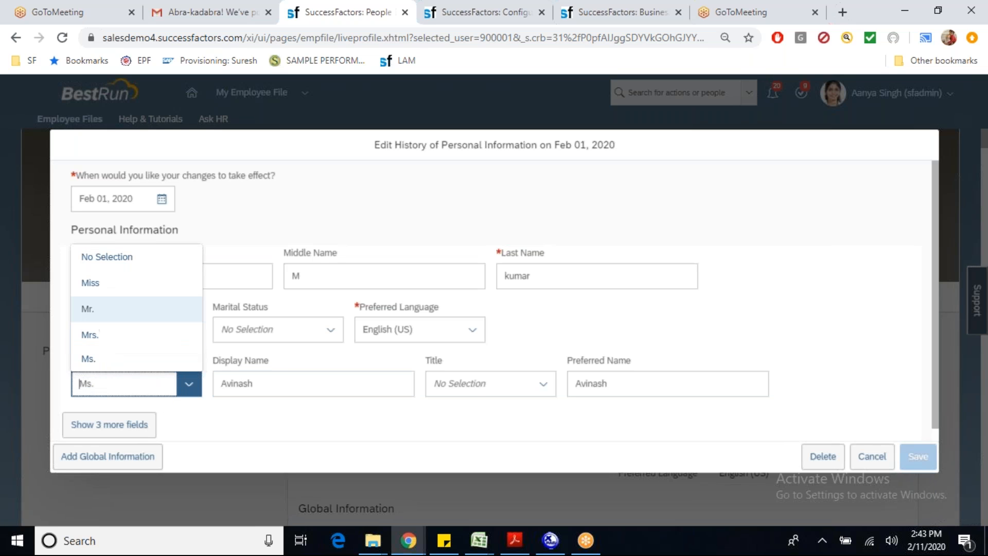
left_click(126, 284)
left_click(918, 458)
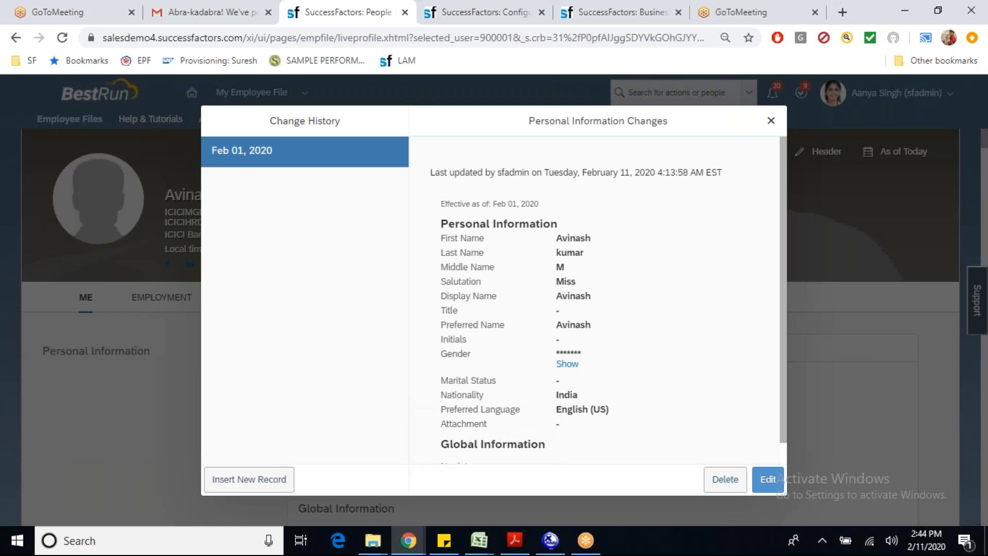
Edit the personal information record again, set the Salutation to Mrs., and save it.
left_click(768, 480)
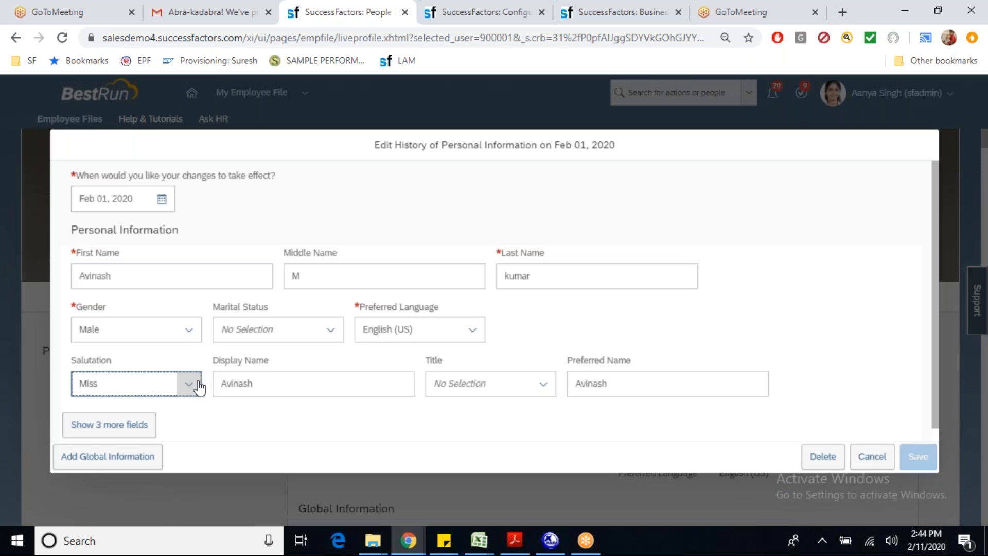
left_click(198, 385)
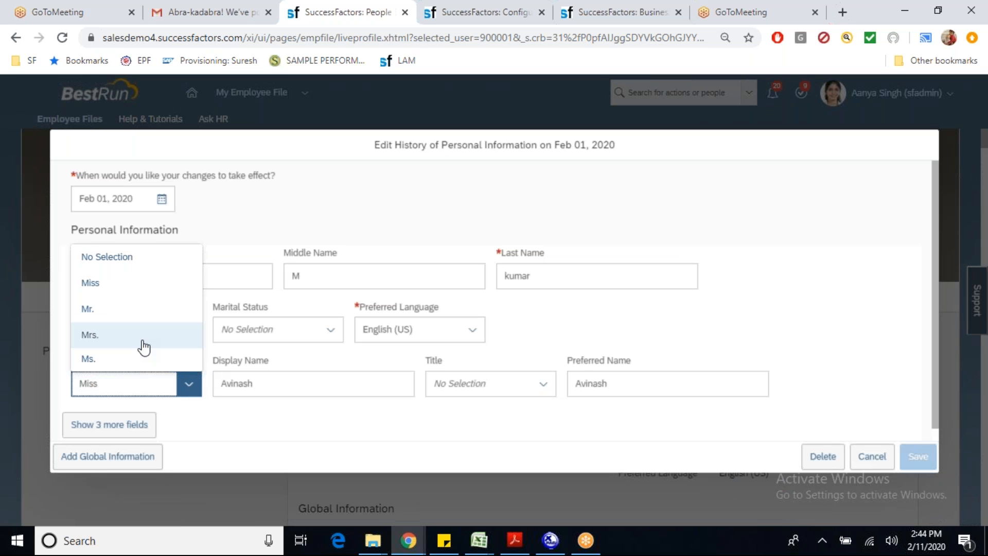
left_click(144, 343)
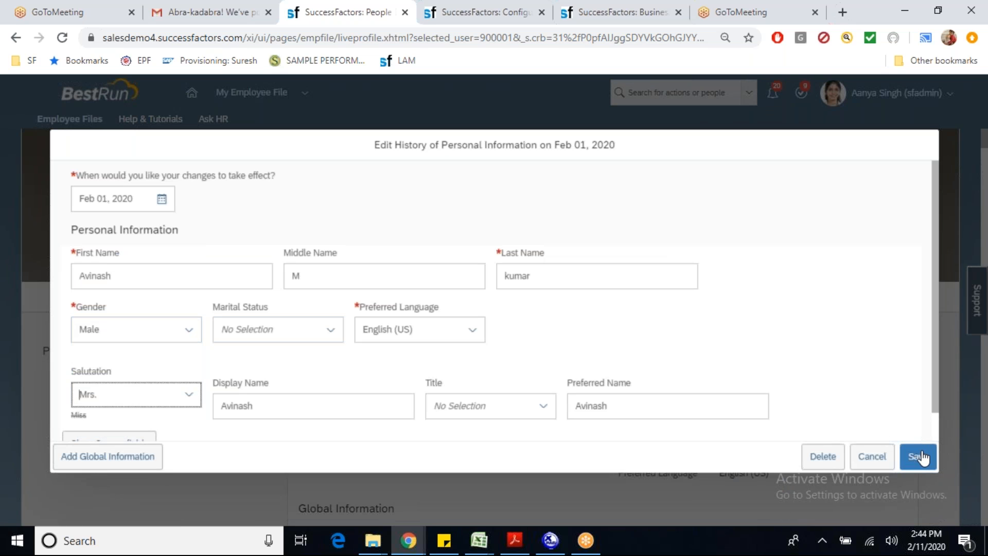
left_click(918, 457)
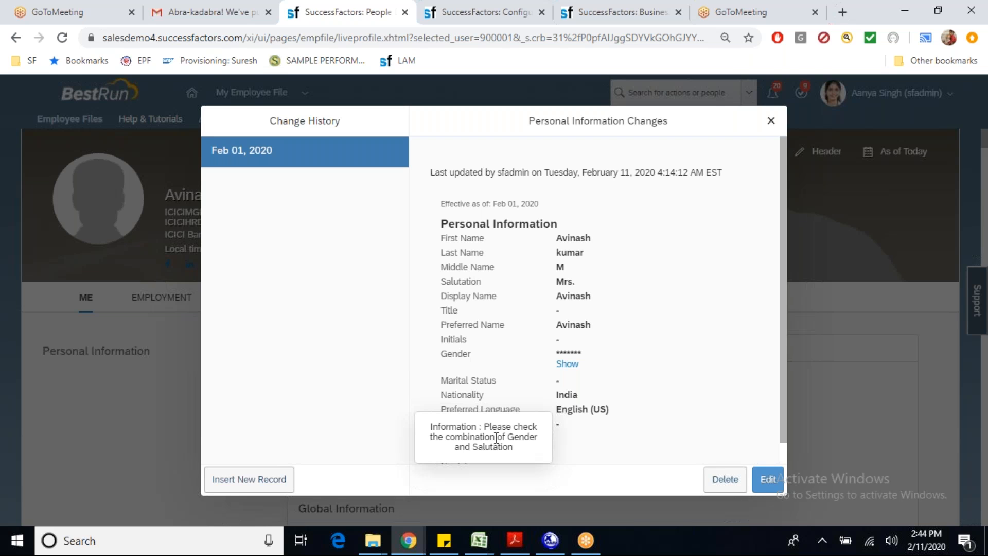
Open the ICICIVALID rule for correction and delete its Miss, Mrs. and Ms. Salutation conditions together with their "or" group.
left_click(459, 20)
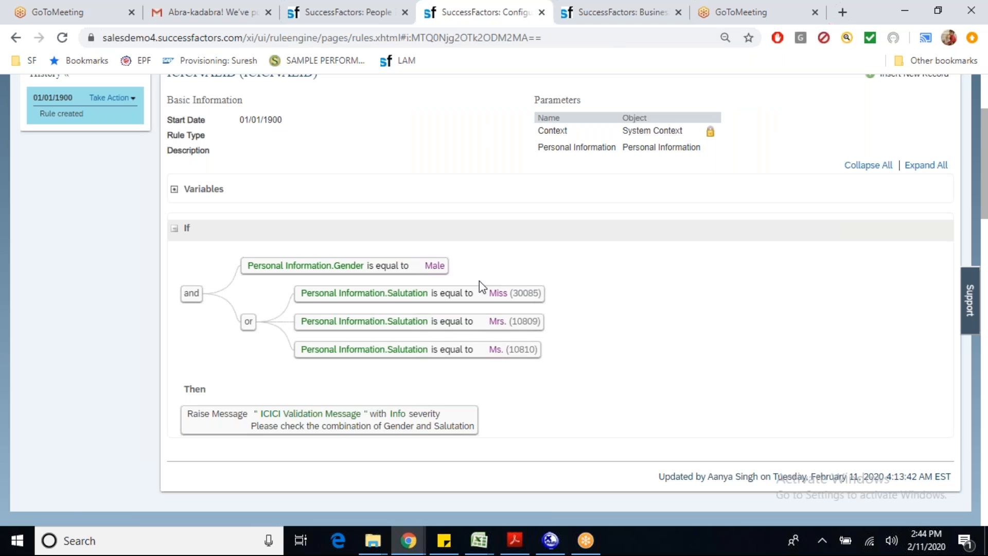
left_click(110, 97)
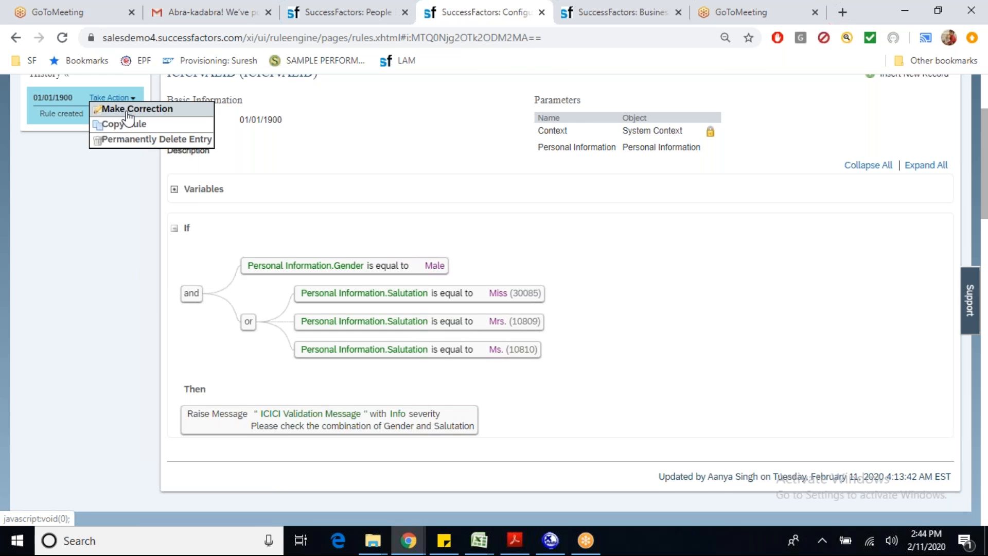
left_click(128, 109)
left_click(512, 295)
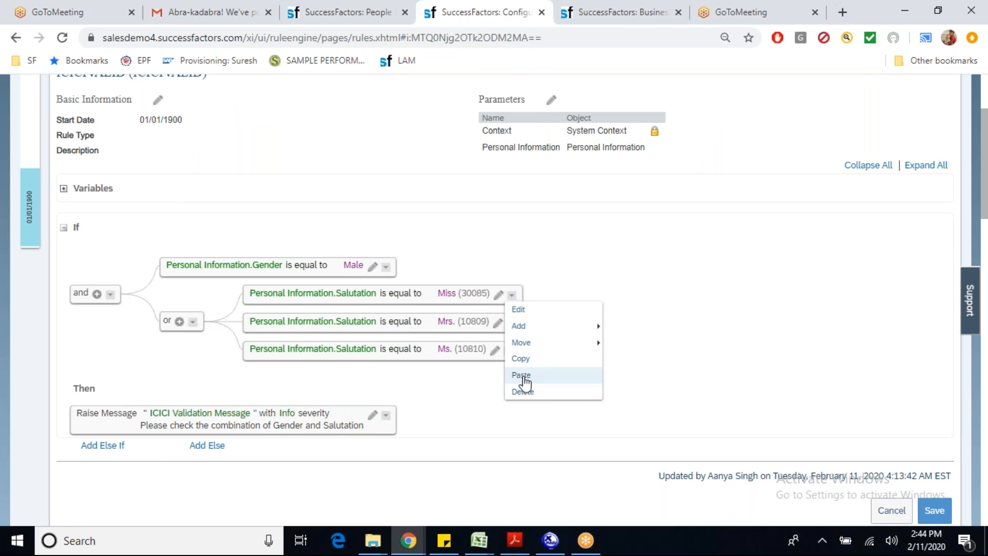
left_click(525, 391)
left_click(512, 304)
left_click(524, 392)
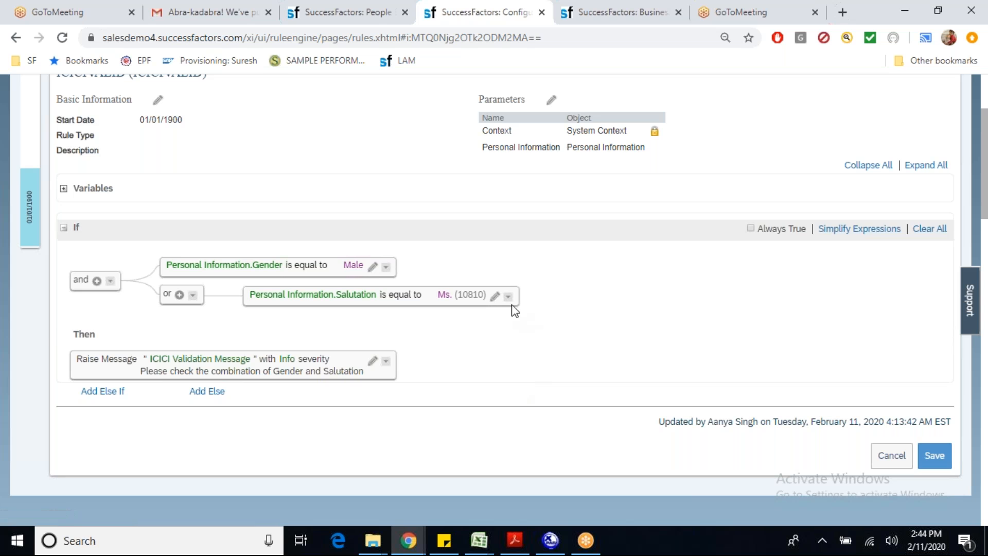
left_click(508, 296)
left_click(525, 394)
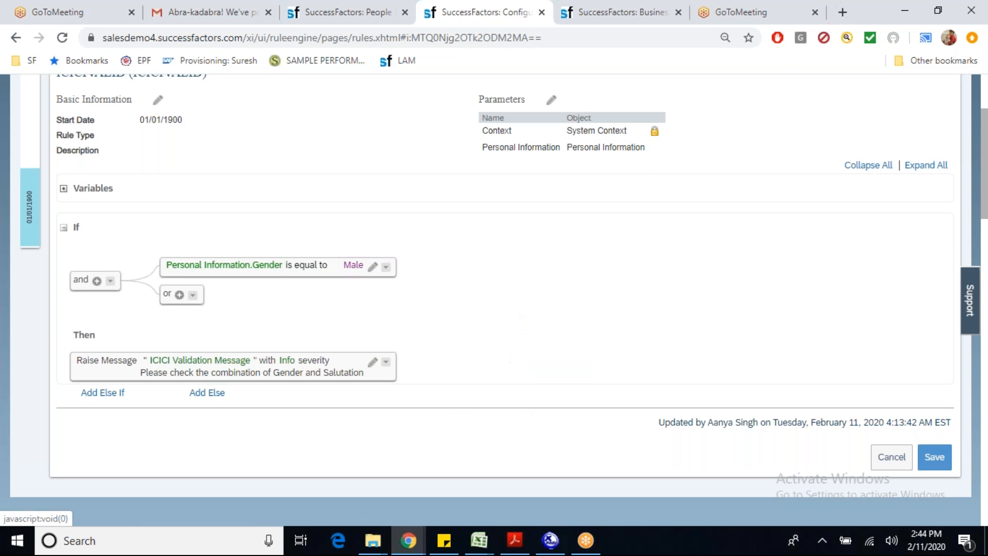
left_click(193, 295)
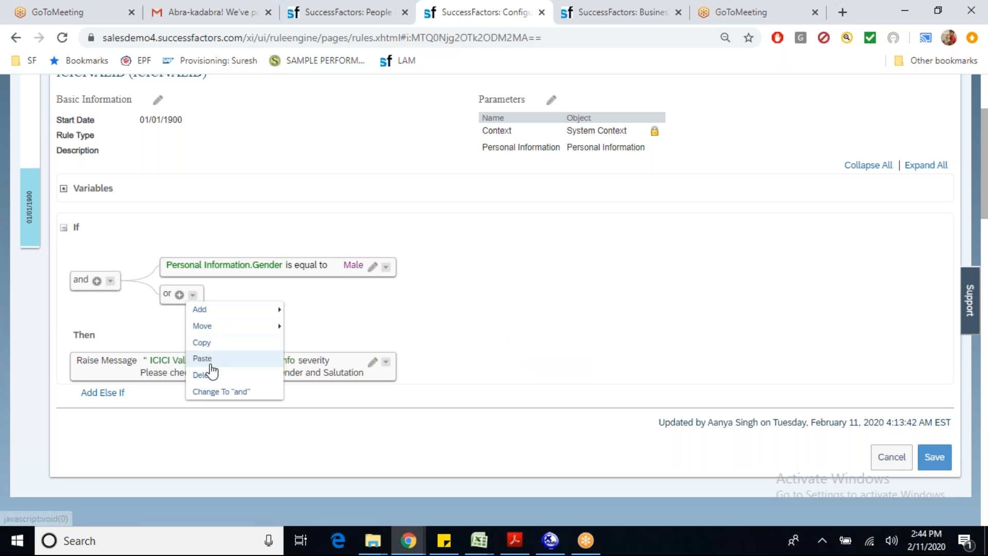
left_click(208, 374)
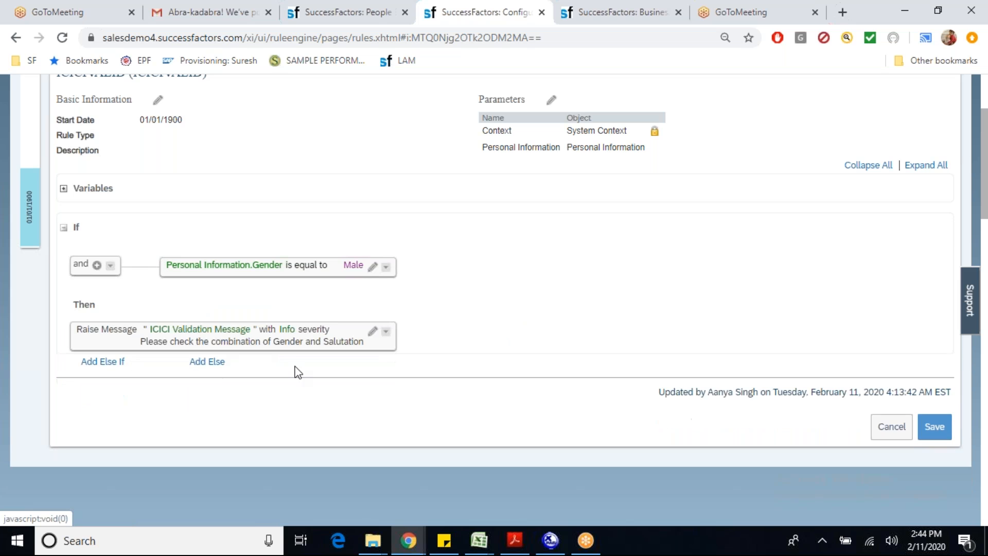
Add a condition below the Gender expression requiring that Personal Information.Salutation is not equal to the value Mr.
left_click(386, 267)
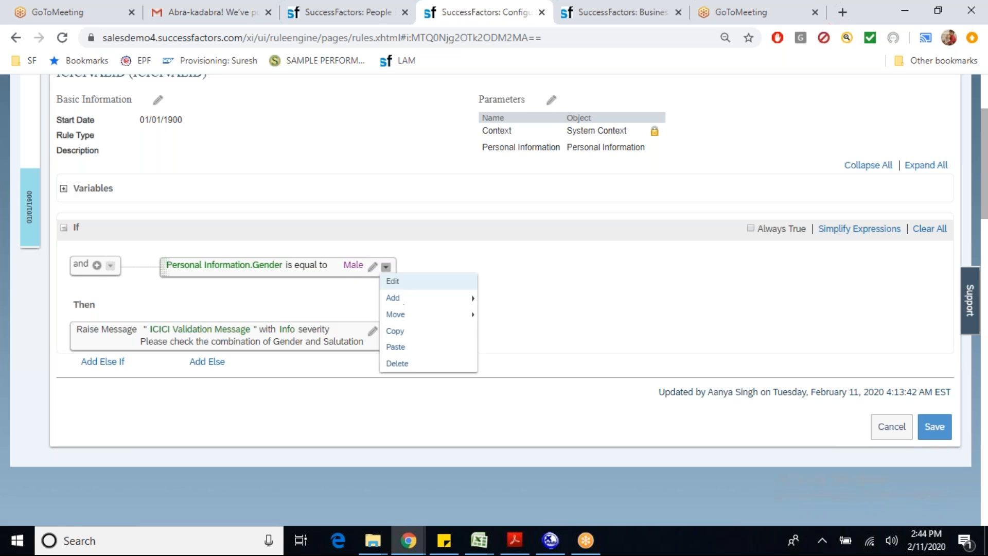
mouse_move(464, 298)
left_click(502, 298)
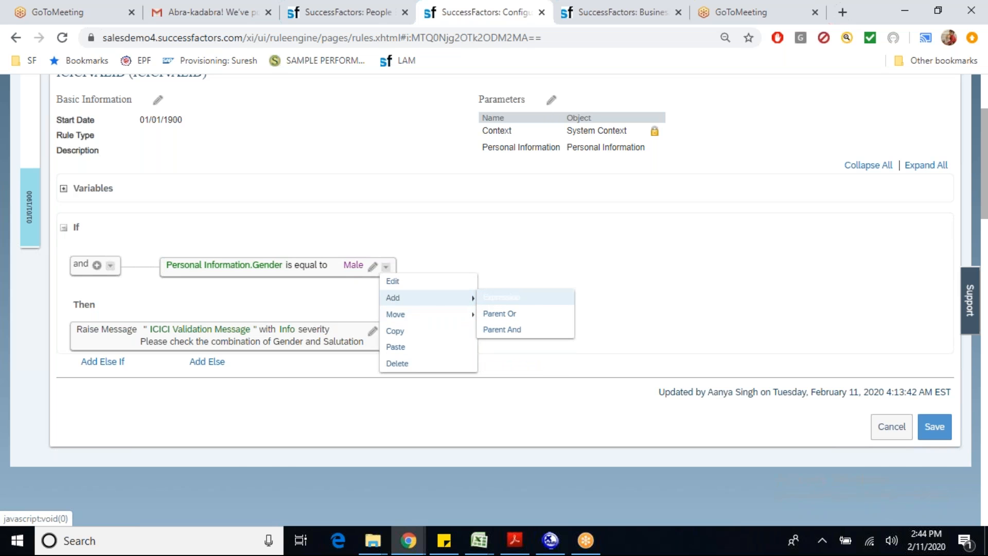
left_click(474, 356)
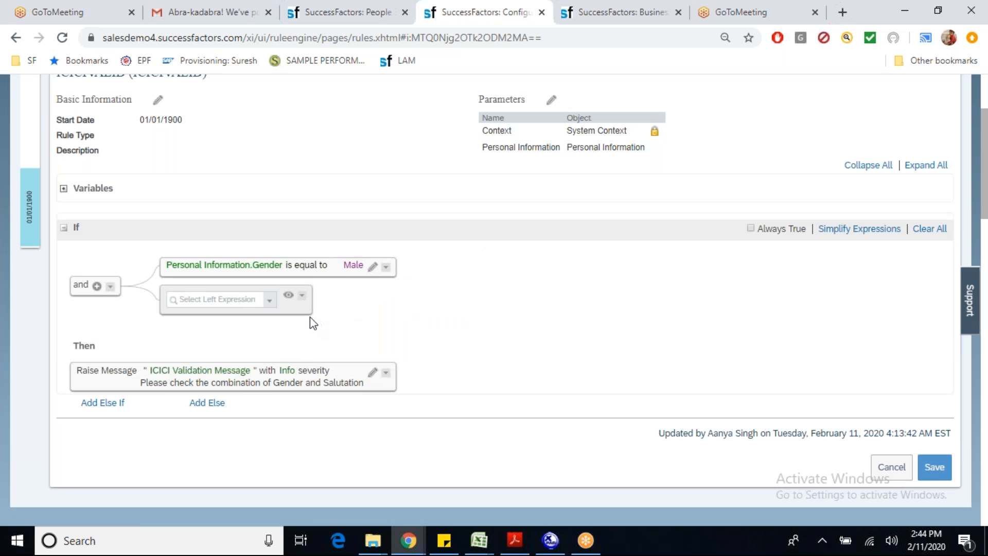
left_click(270, 301)
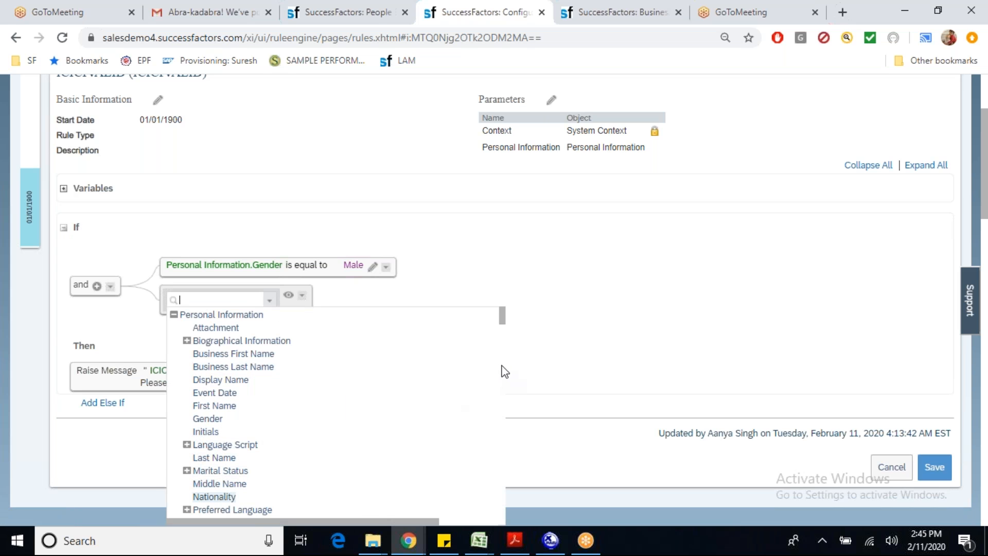
scroll(503, 365, "down", 4)
left_click(208, 352)
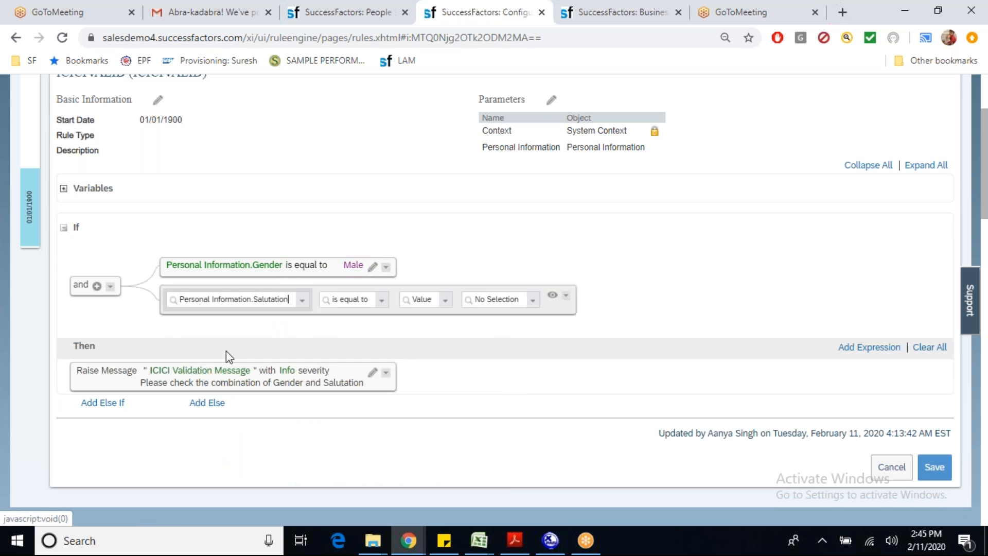
left_click(384, 303)
left_click(369, 330)
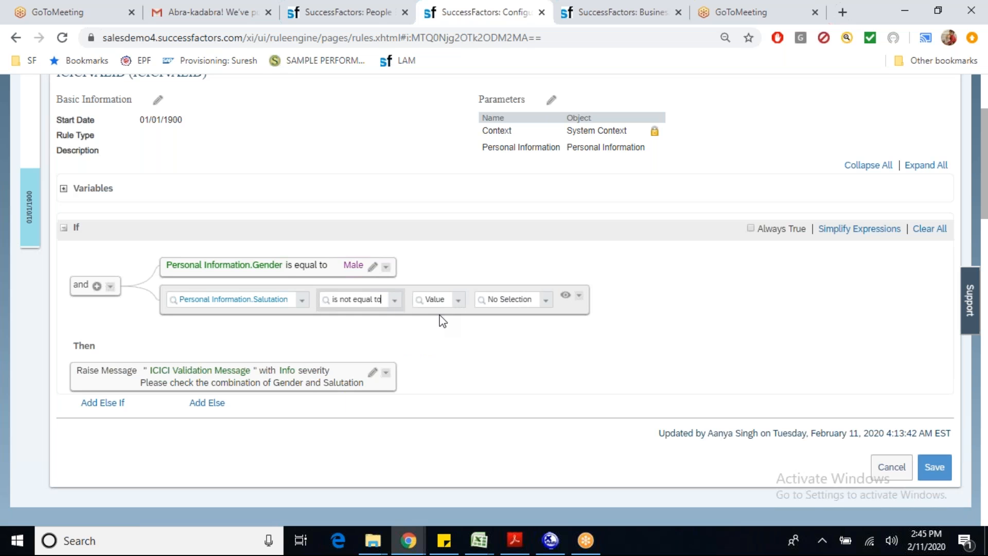
left_click(547, 307)
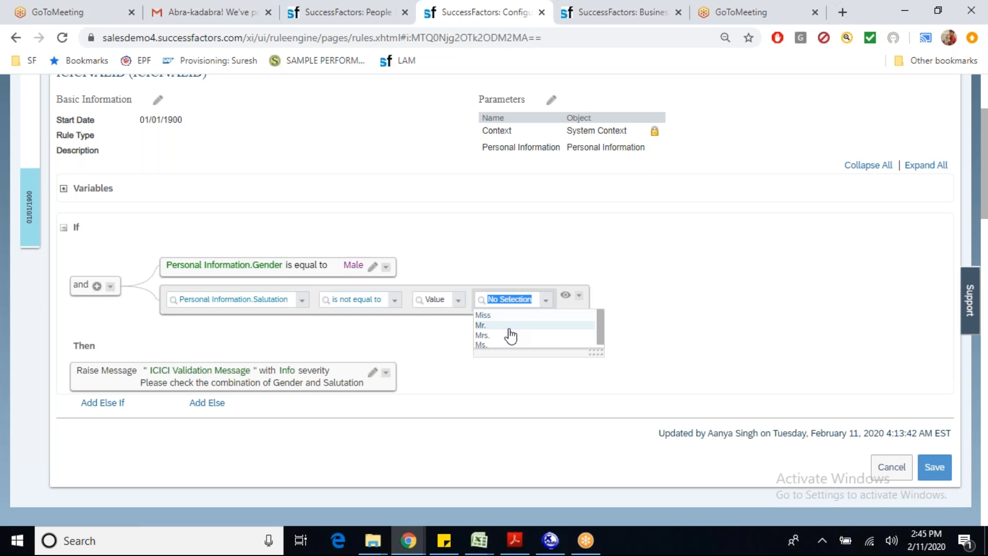
left_click(515, 325)
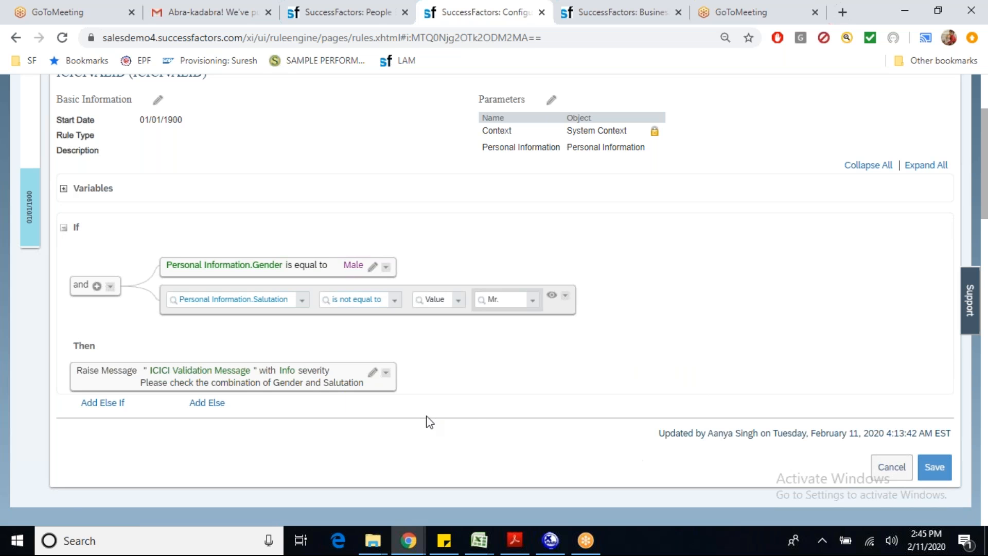
Set the severity of the raised ICICI Validation Message to Error and save the rule.
left_click(373, 372)
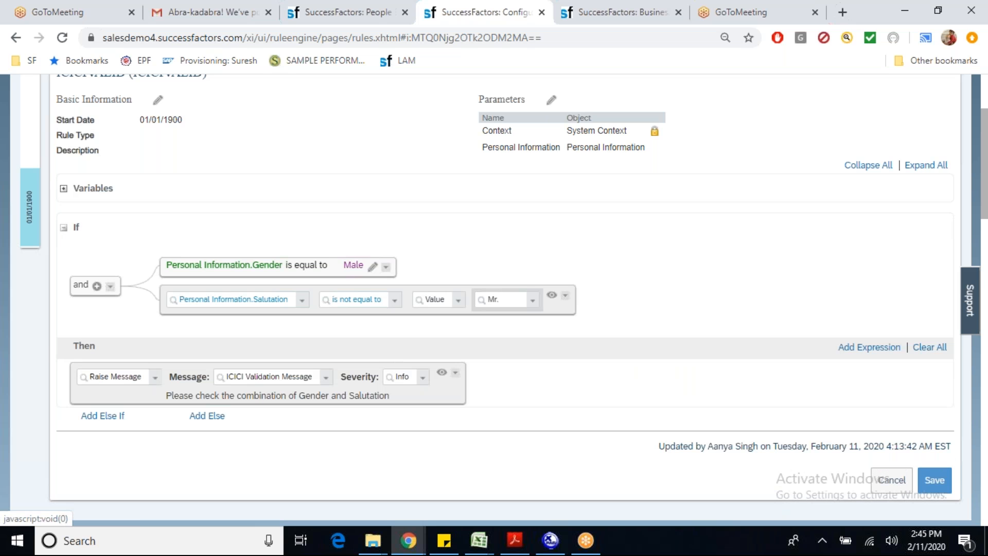
left_click(427, 378)
left_click(428, 396)
left_click(935, 480)
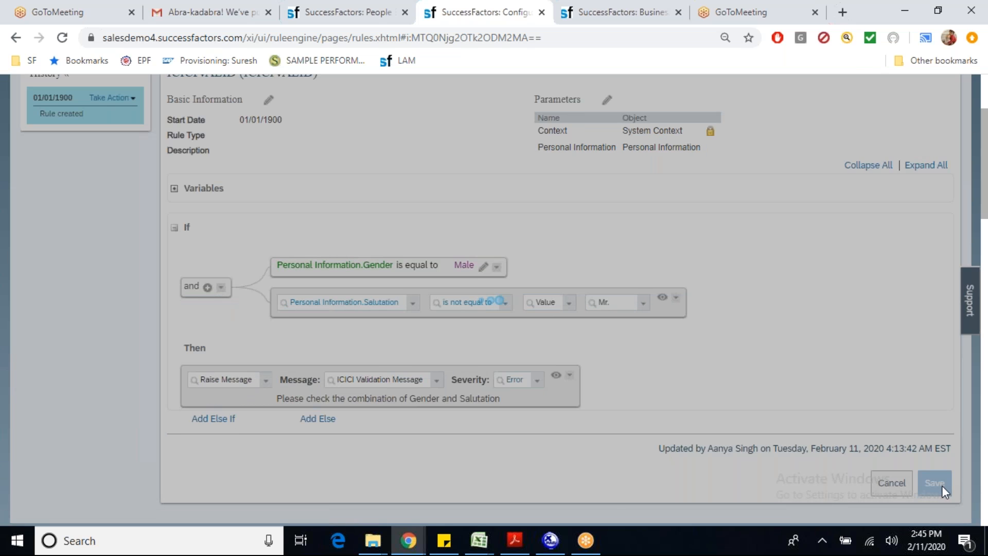
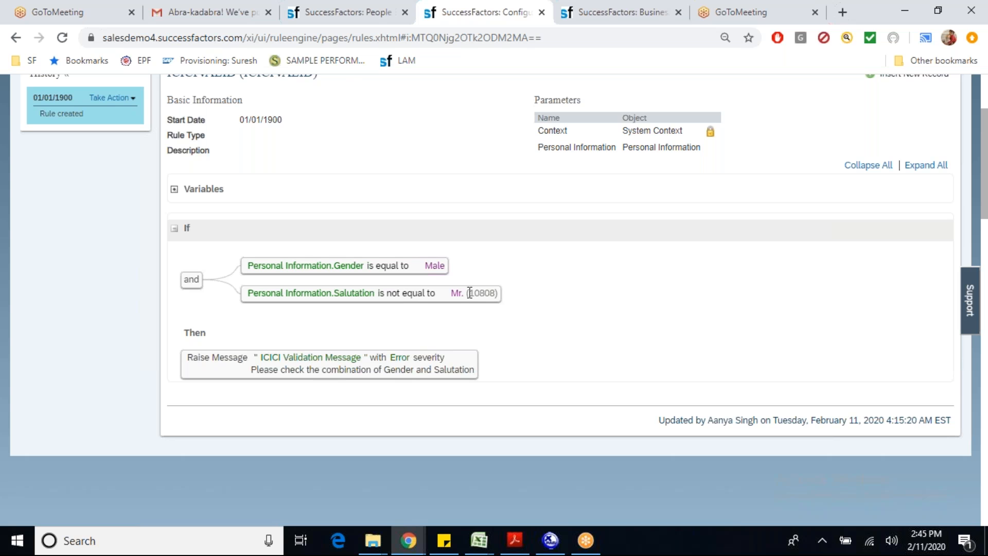
Return to the employee's Feb 01, 2020 personal information record, edit the Salutation to Miss, and try to save it.
left_click(309, 12)
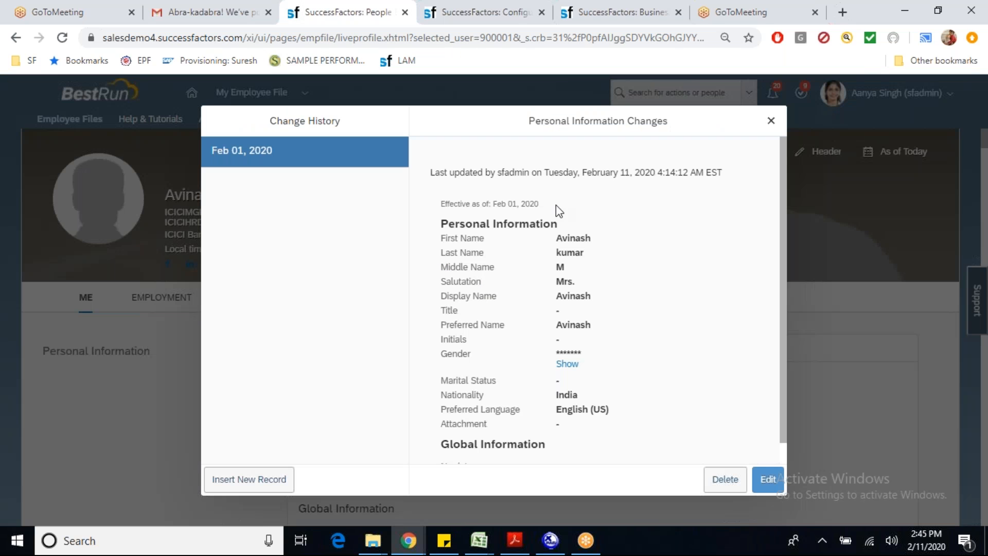
left_click(768, 479)
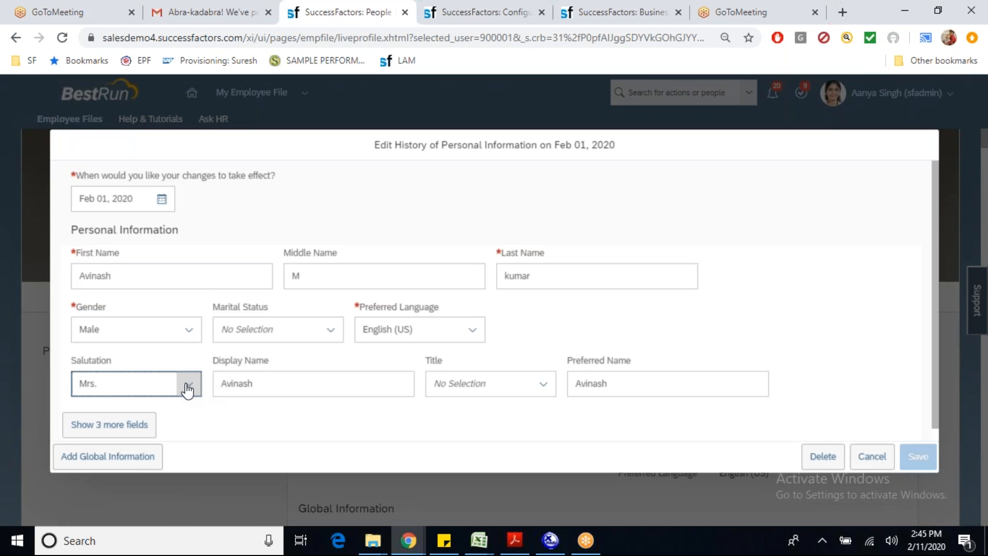
left_click(187, 387)
left_click(103, 282)
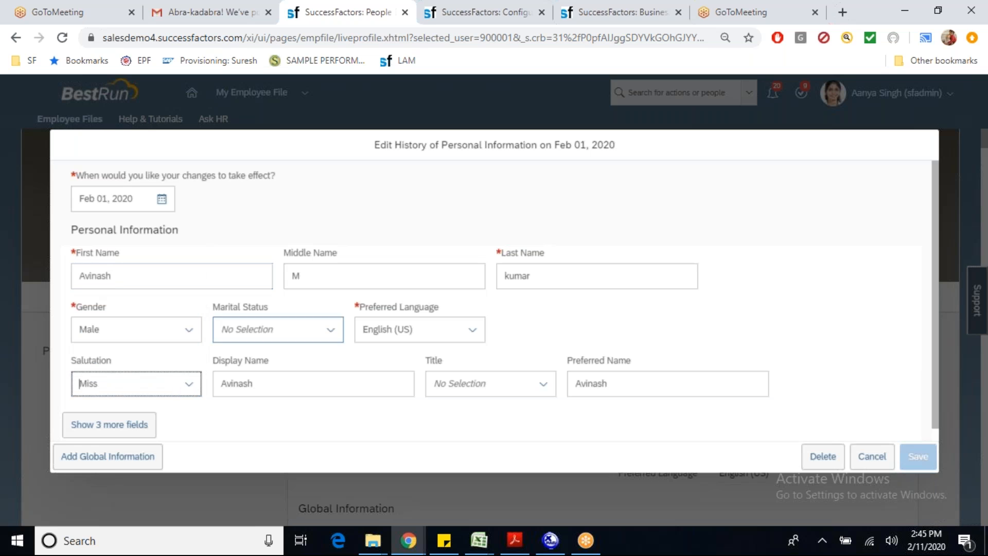
left_click(915, 458)
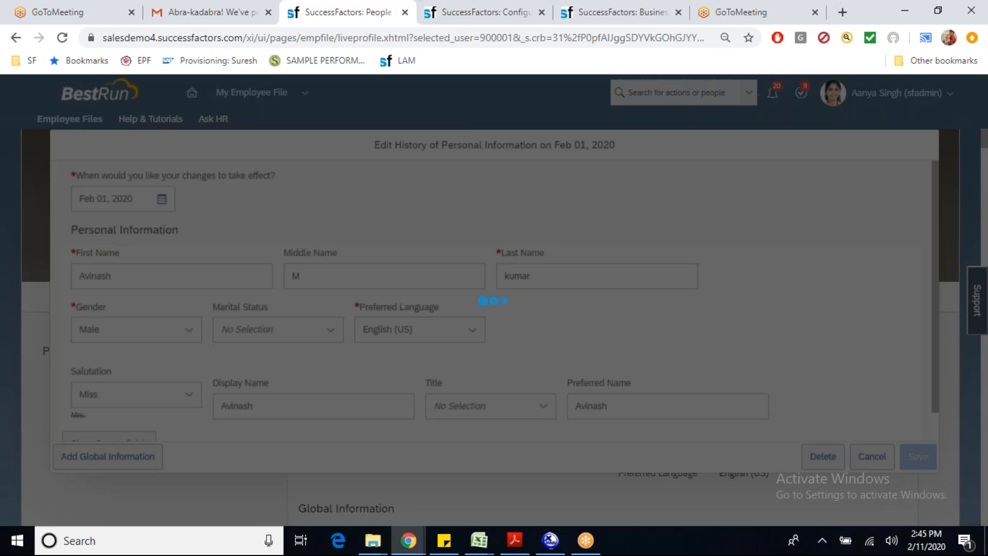
left_click(612, 332)
Test the rule with the Salutation set to Ms. by trying to save the record, and dismiss the resulting message.
left_click(194, 400)
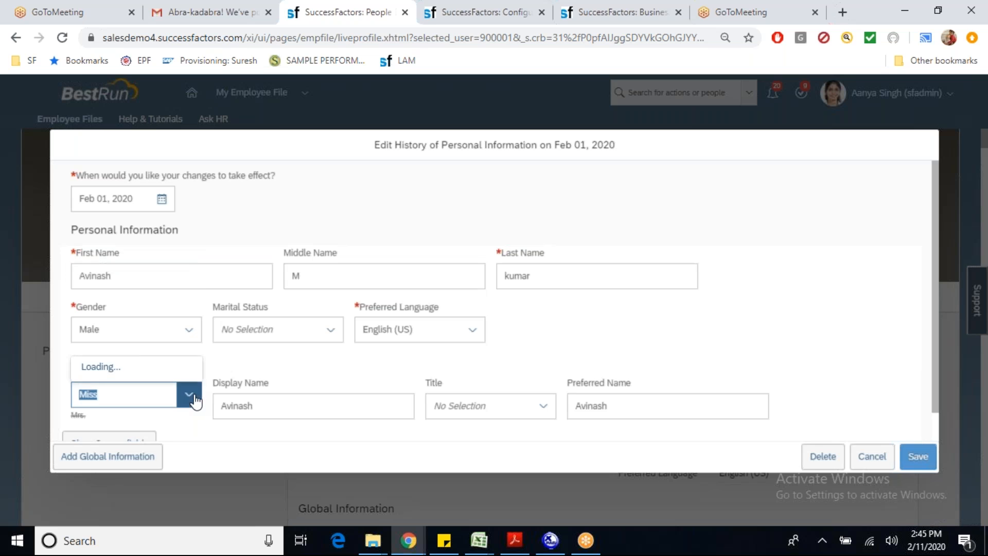
left_click(141, 372)
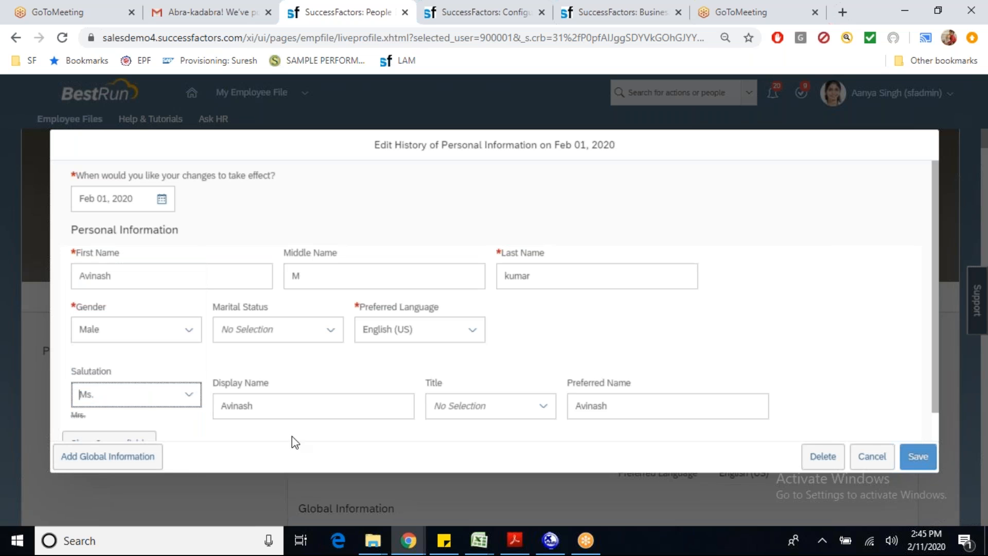
left_click(918, 457)
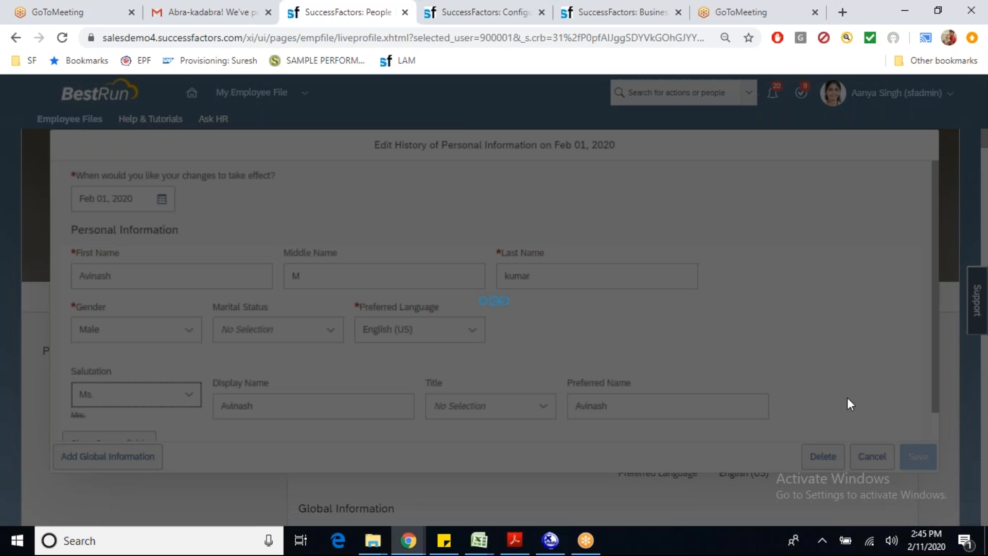
left_click(617, 333)
Switch the Salutation back to Mrs., change it to Miss, and try saving the record again.
left_click(189, 395)
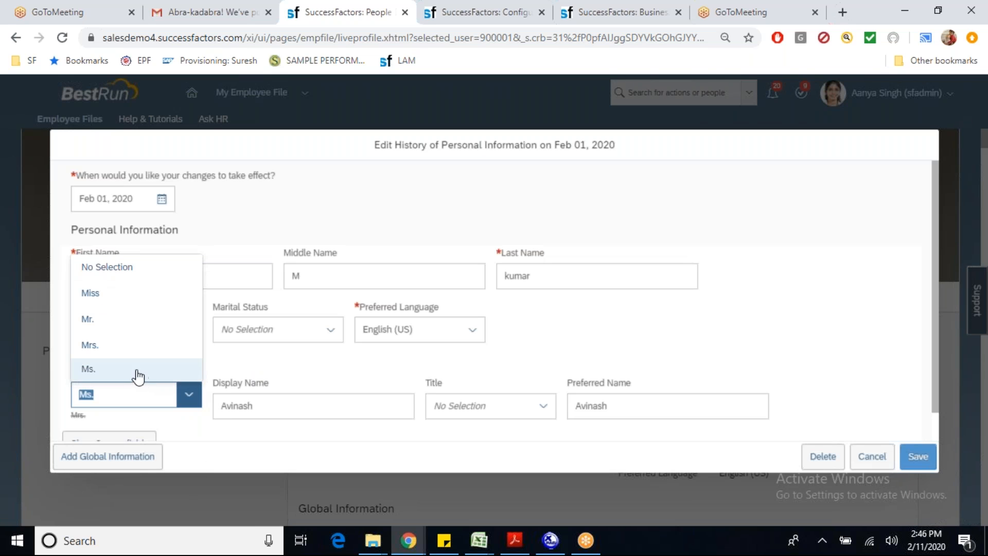
left_click(126, 348)
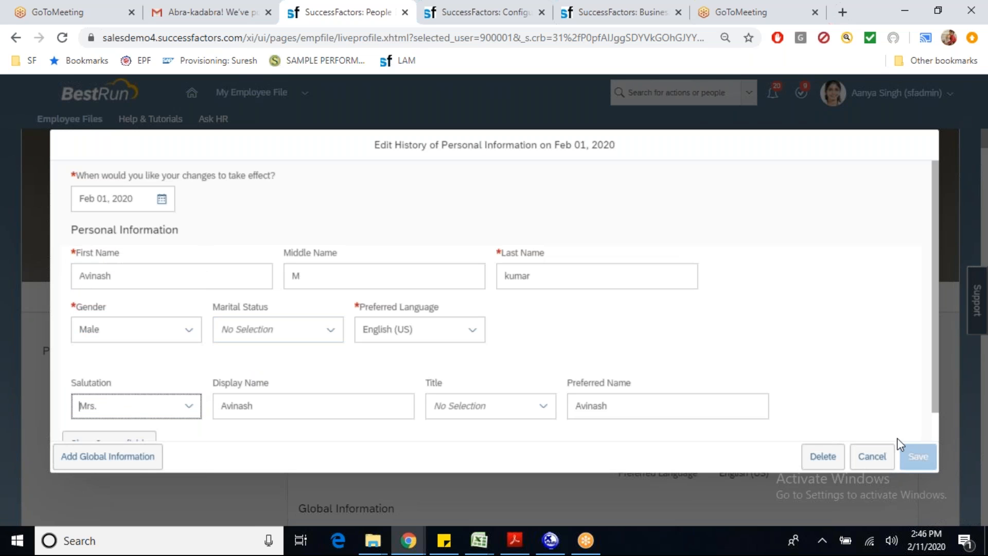
left_click(189, 406)
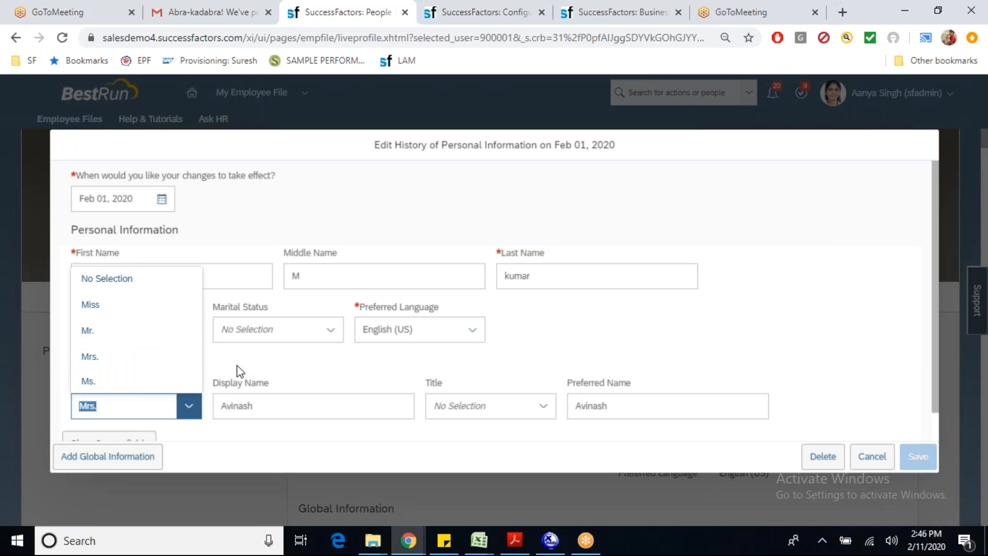
left_click(147, 307)
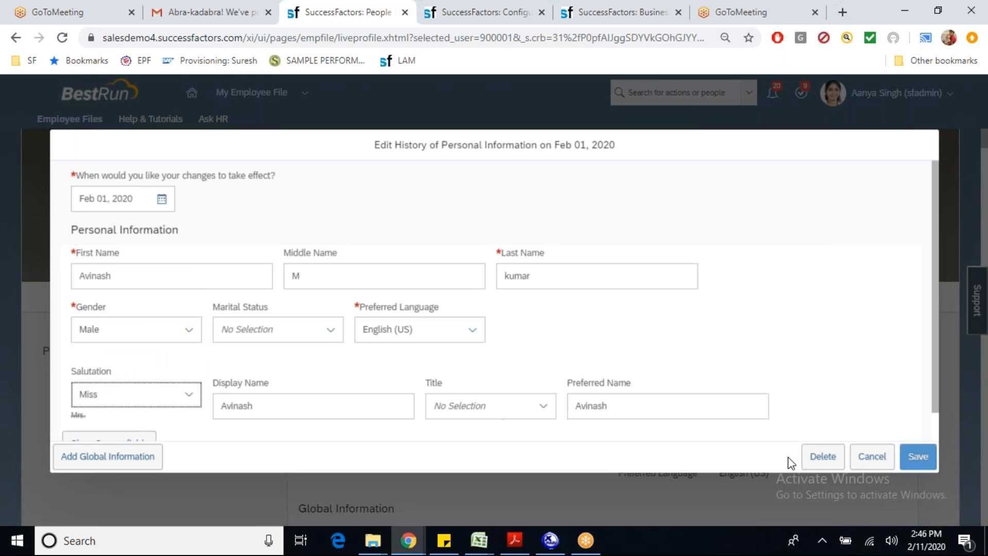
left_click(919, 457)
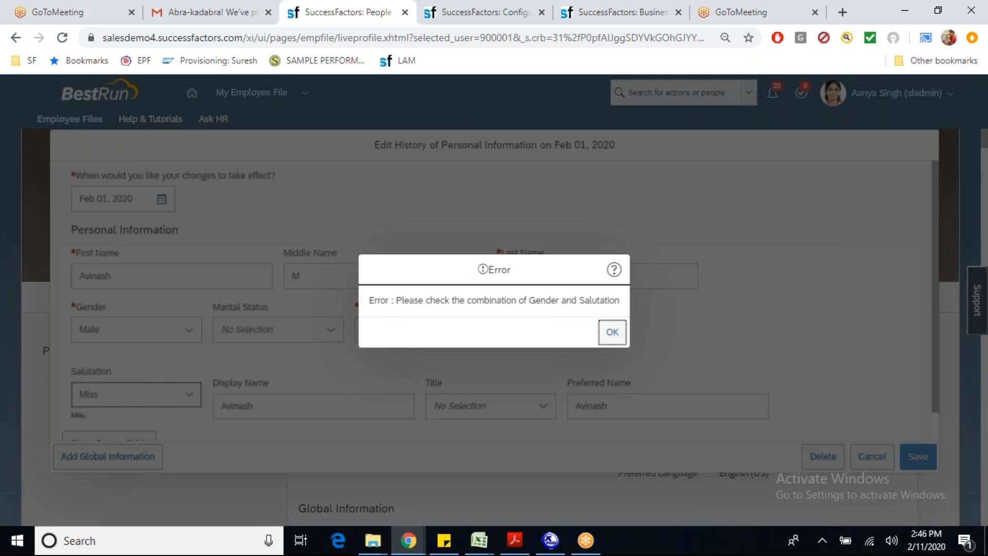
left_click(612, 331)
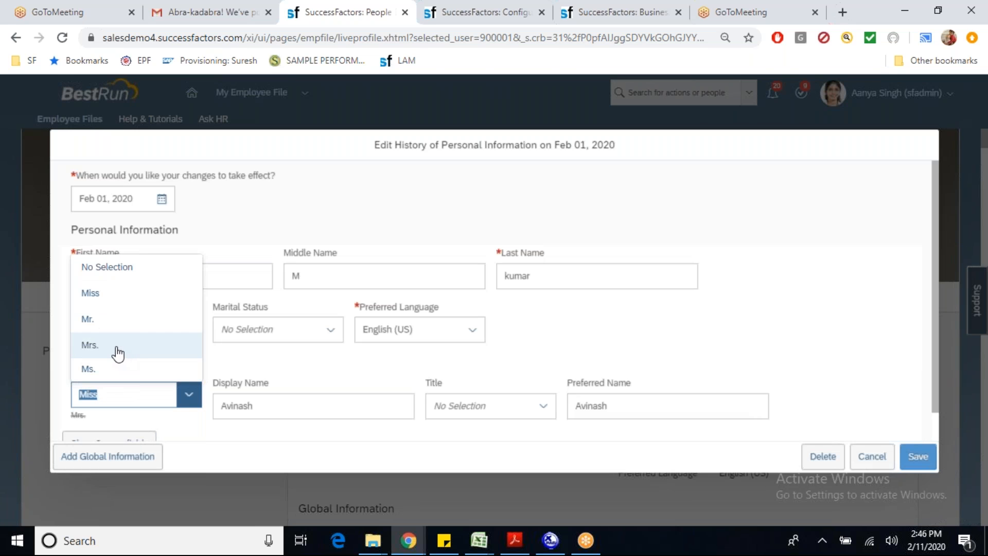
Set the Salutation to Mrs., replace the middle name with a new initial, and try to save the record.
left_click(117, 345)
left_click(362, 282)
type("S")
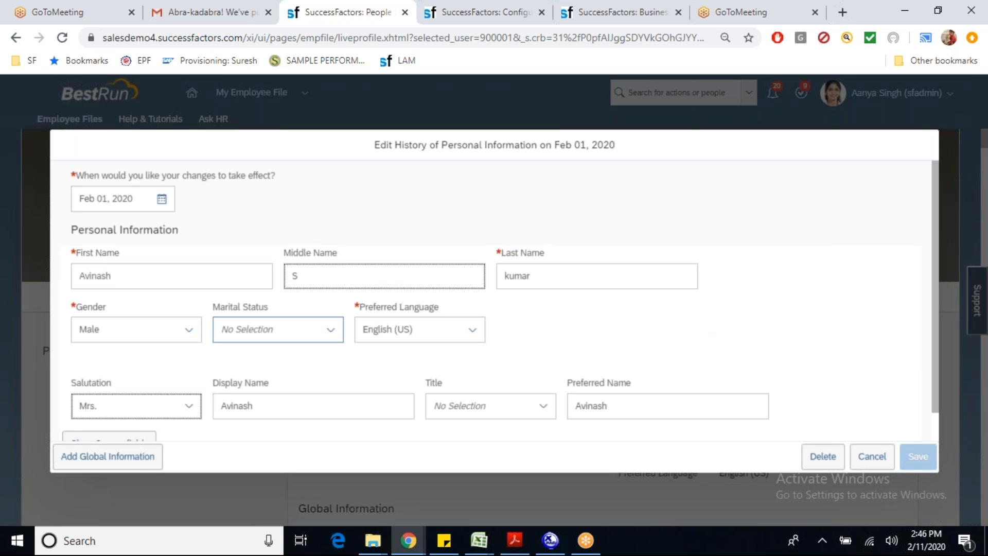
left_click(298, 366)
left_click(631, 418)
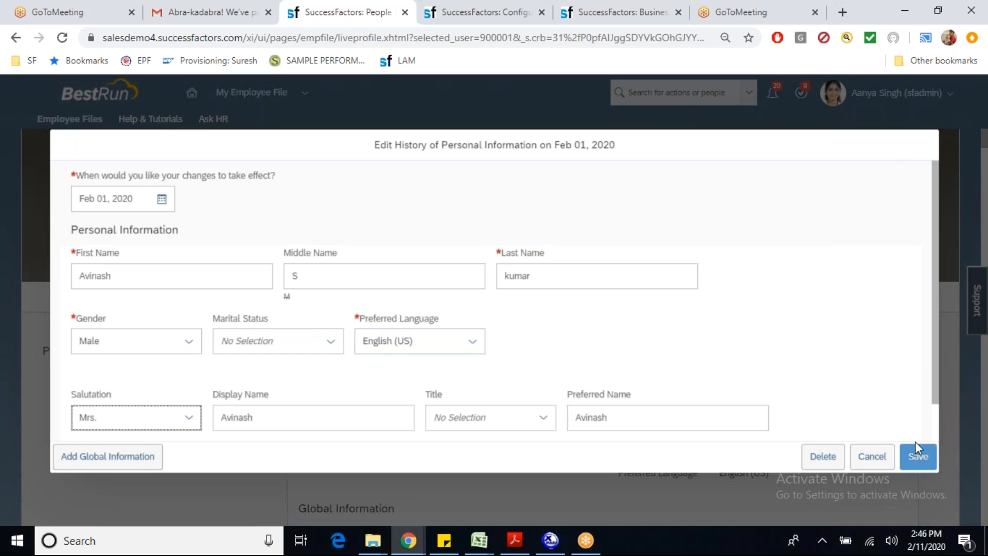
left_click(919, 456)
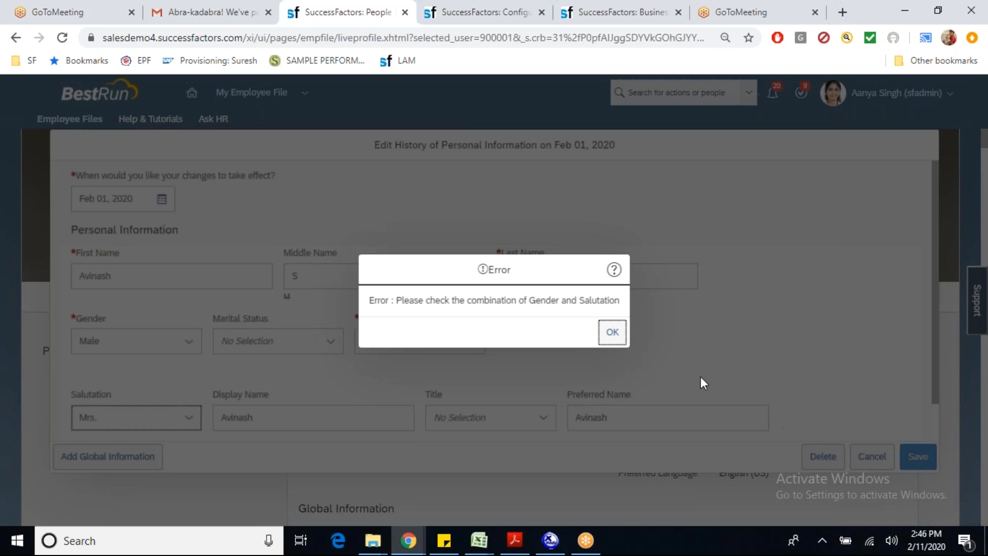
left_click(613, 332)
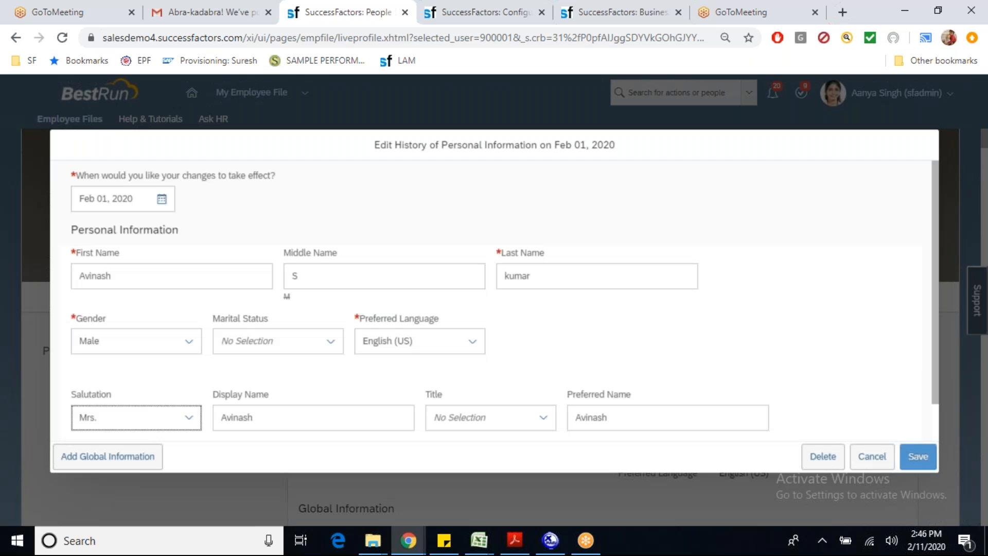
Set the Salutation to Mr. and save the personal information record.
left_click(188, 418)
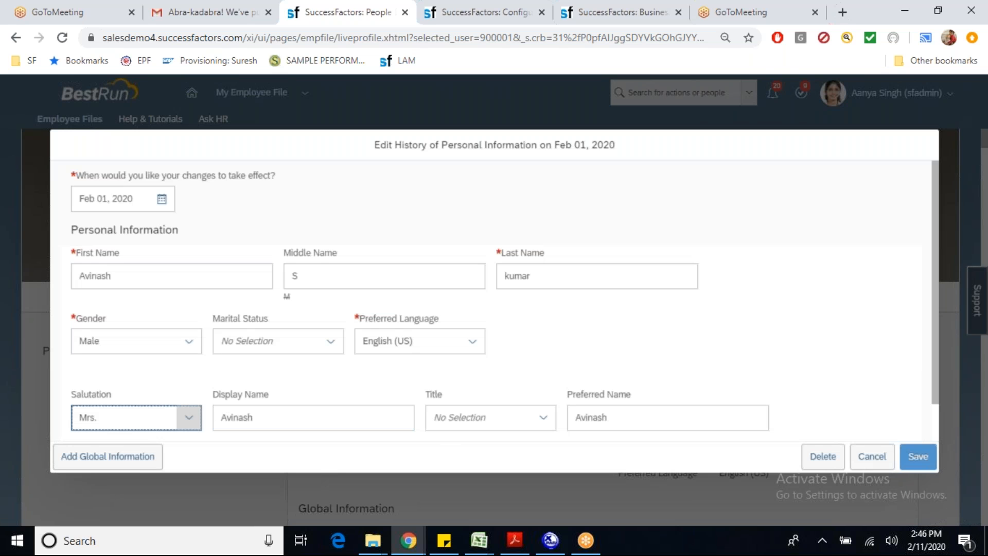
left_click(151, 343)
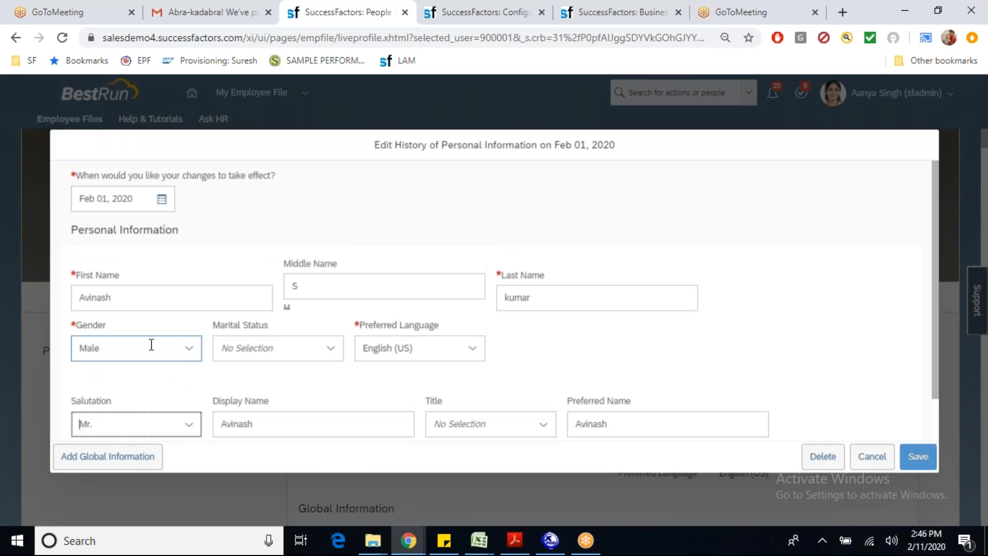
left_click(917, 457)
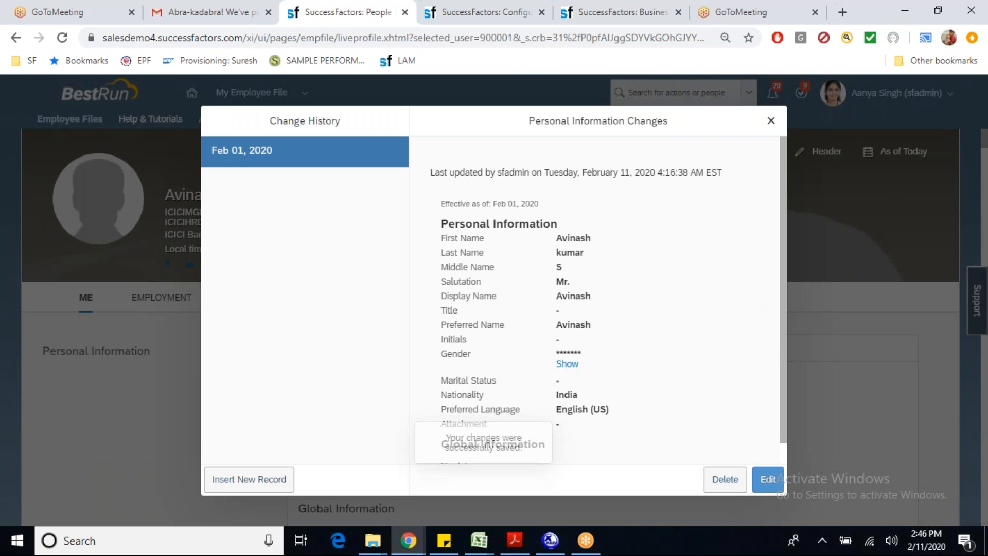
Check the rule's conditions, then edit the personal information record again, set the Gender to Female, and save it.
left_click(490, 23)
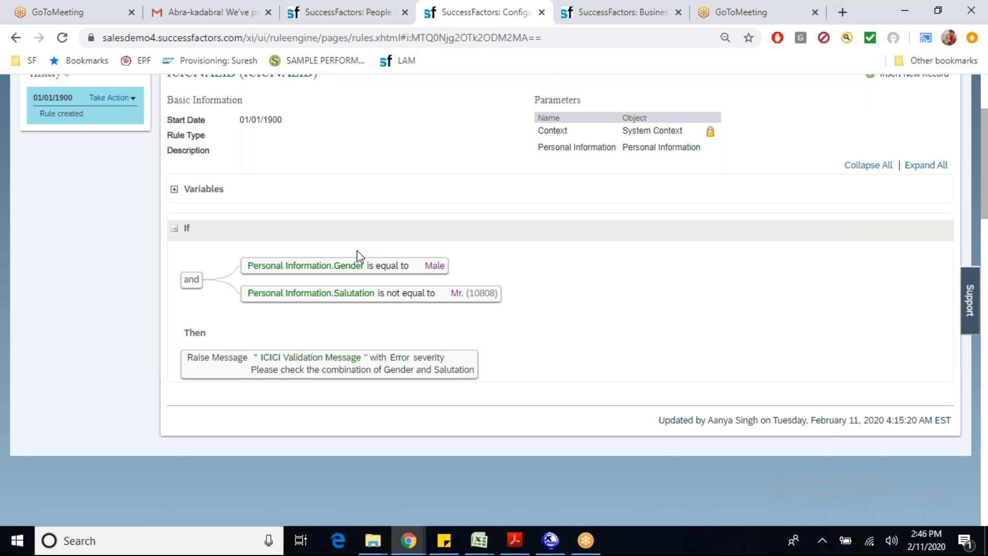
left_click(311, 14)
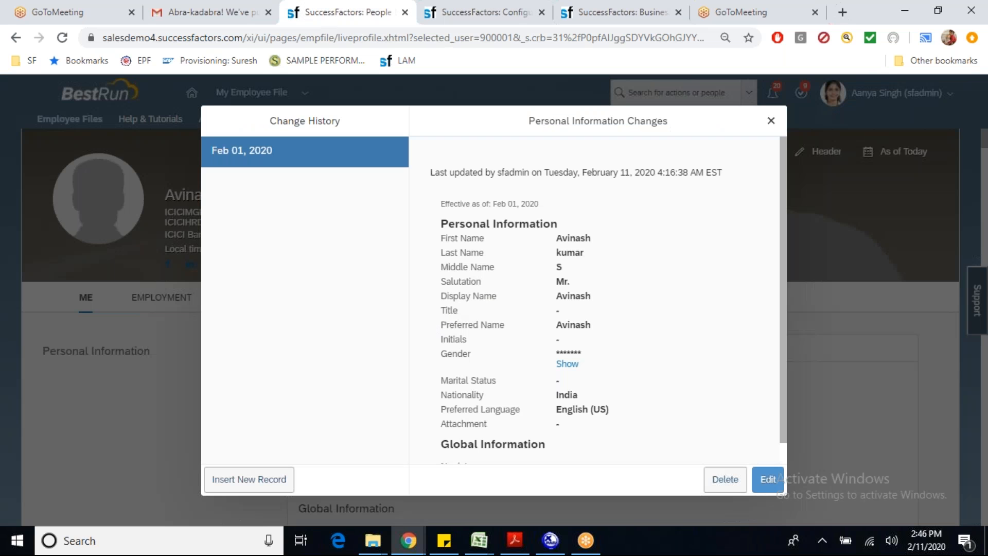
left_click(768, 479)
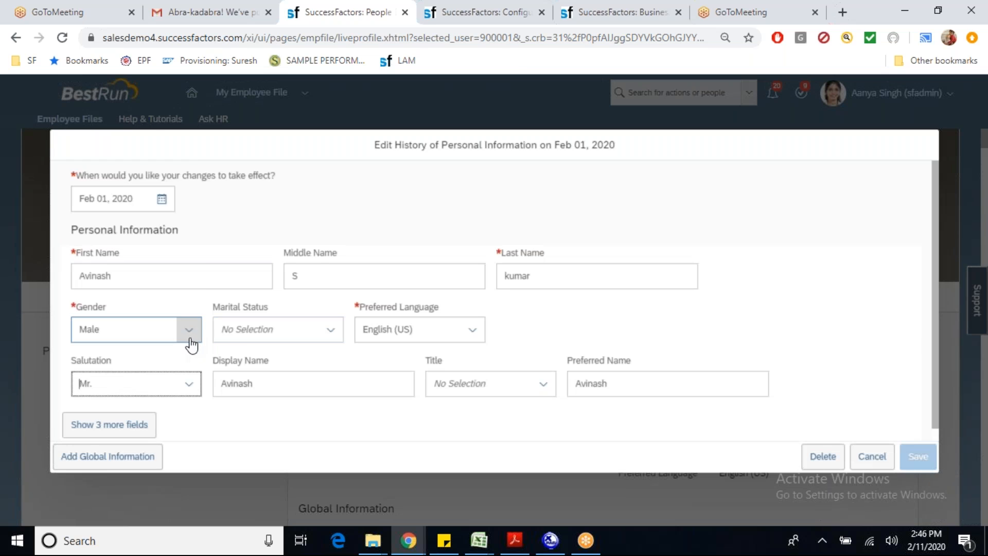
left_click(188, 337)
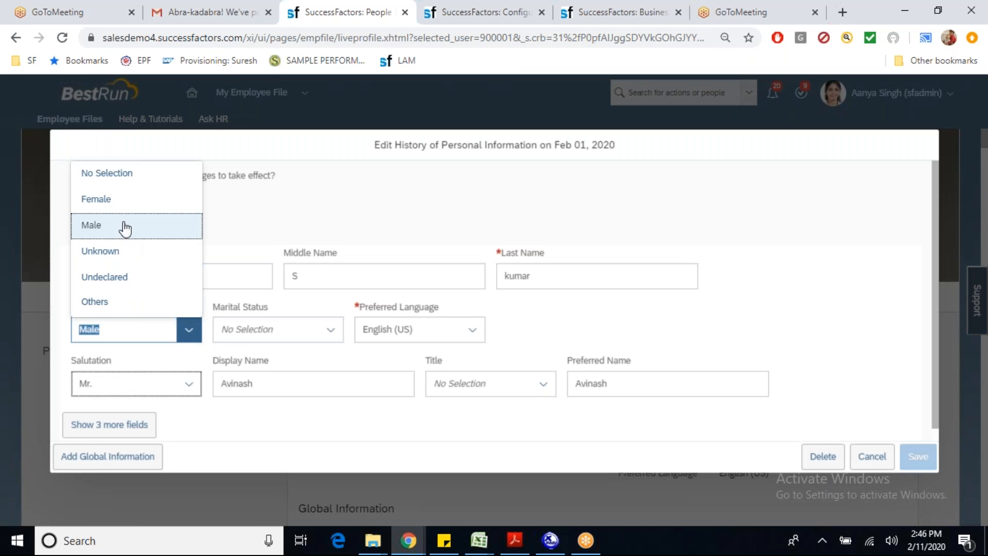
left_click(116, 199)
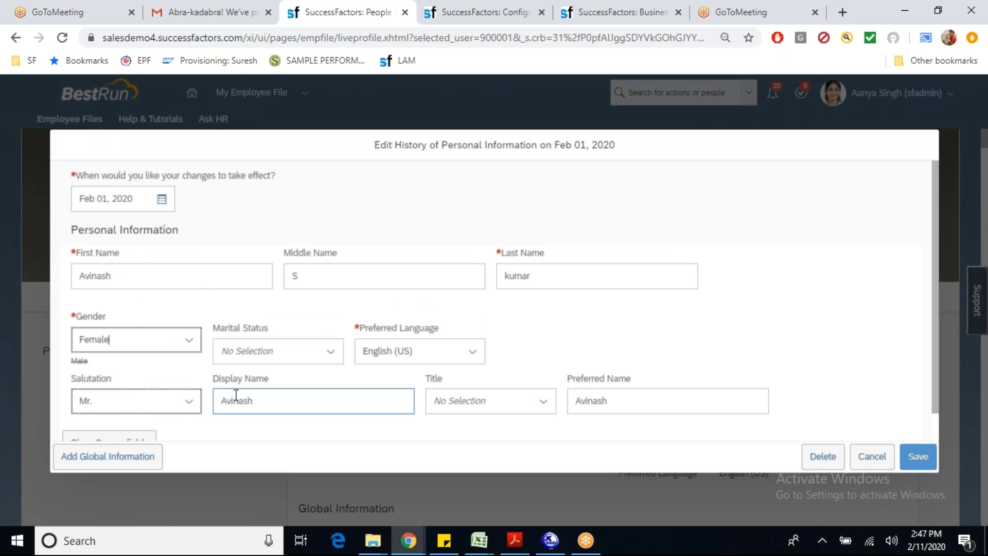
left_click(915, 452)
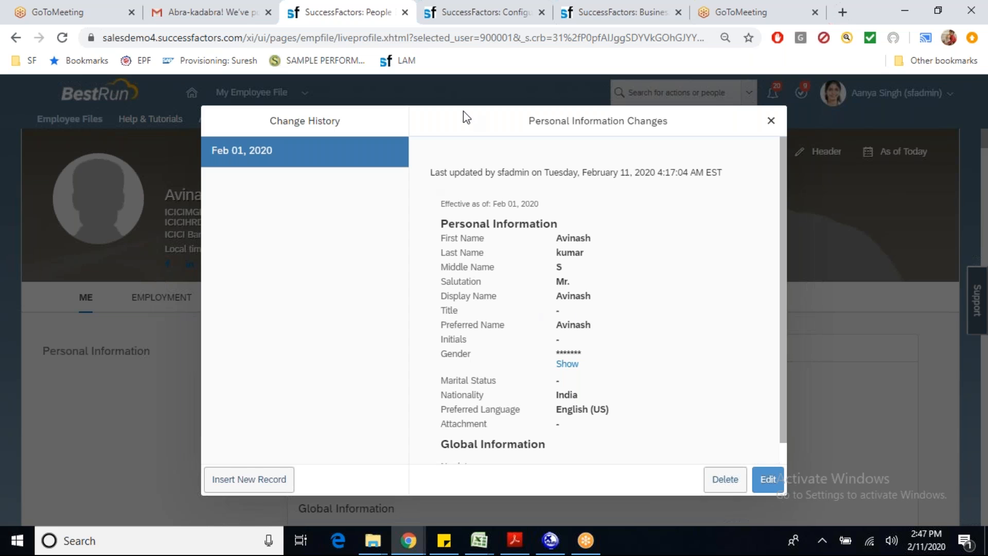
Open the ICICIVALID rule for correction and add an Else If condition requiring Personal Information.Gender to equal the value Female.
left_click(484, 12)
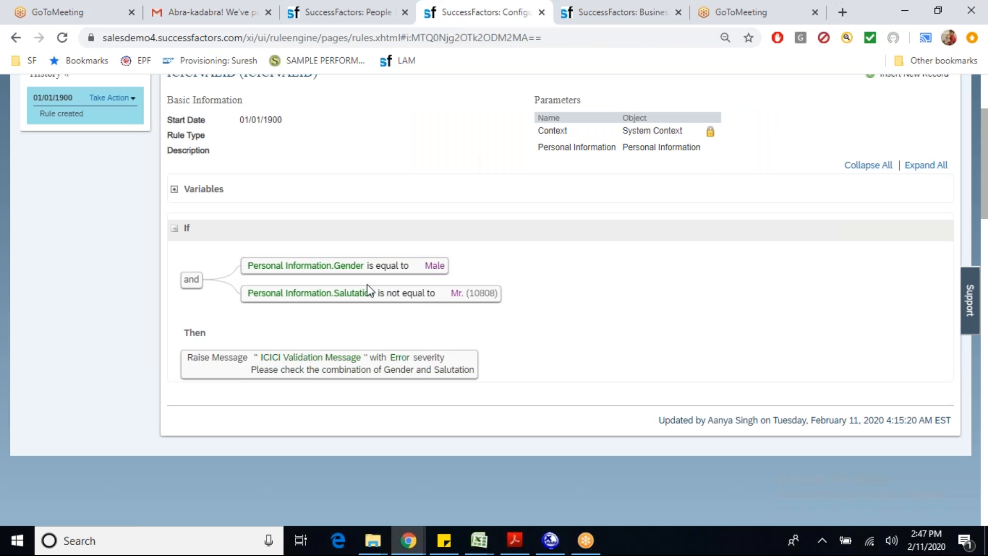
left_click(133, 98)
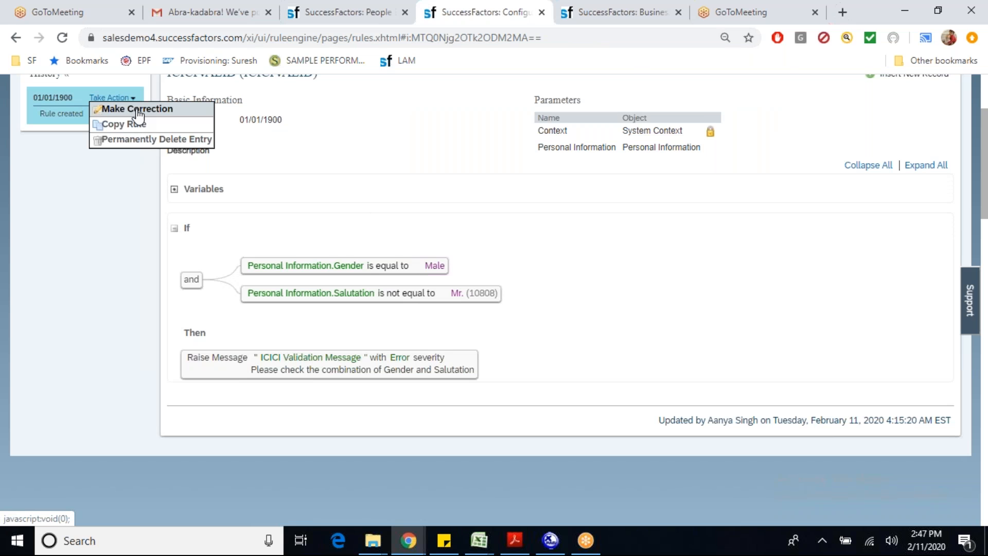
left_click(136, 106)
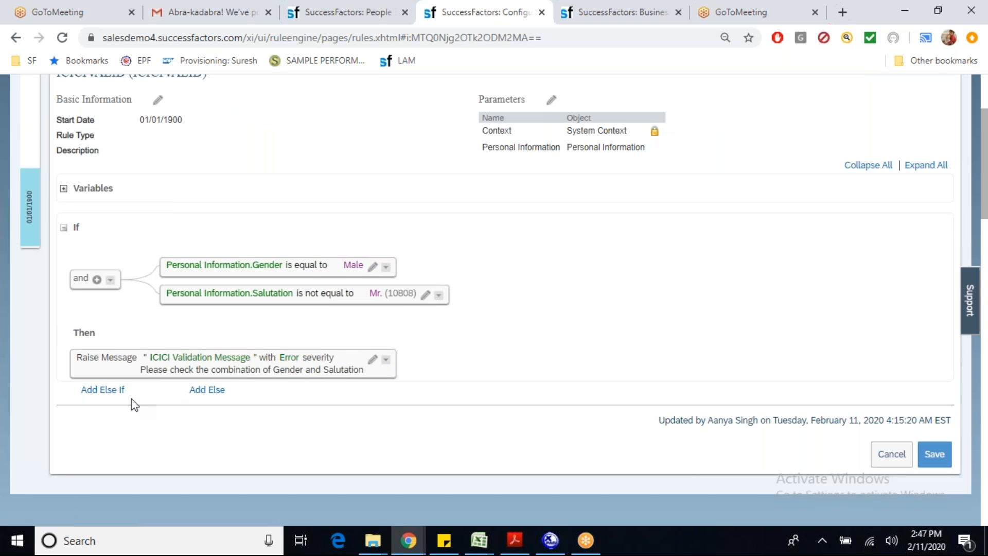
left_click(103, 390)
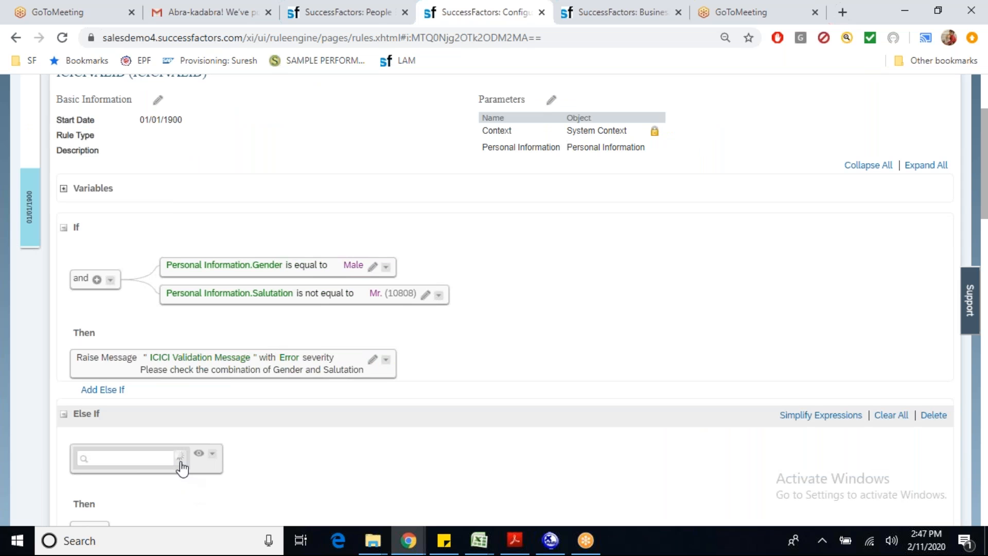
left_click(180, 457)
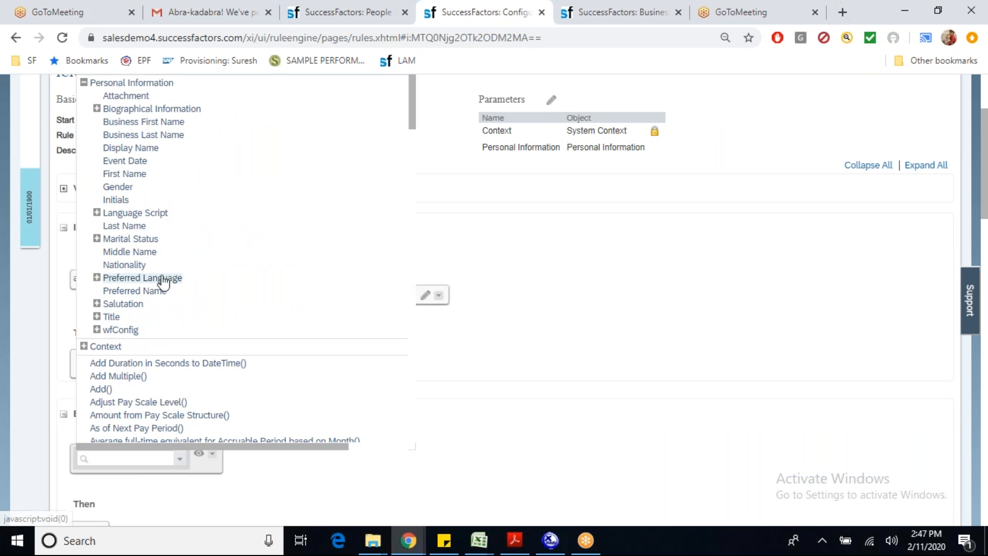
left_click(117, 187)
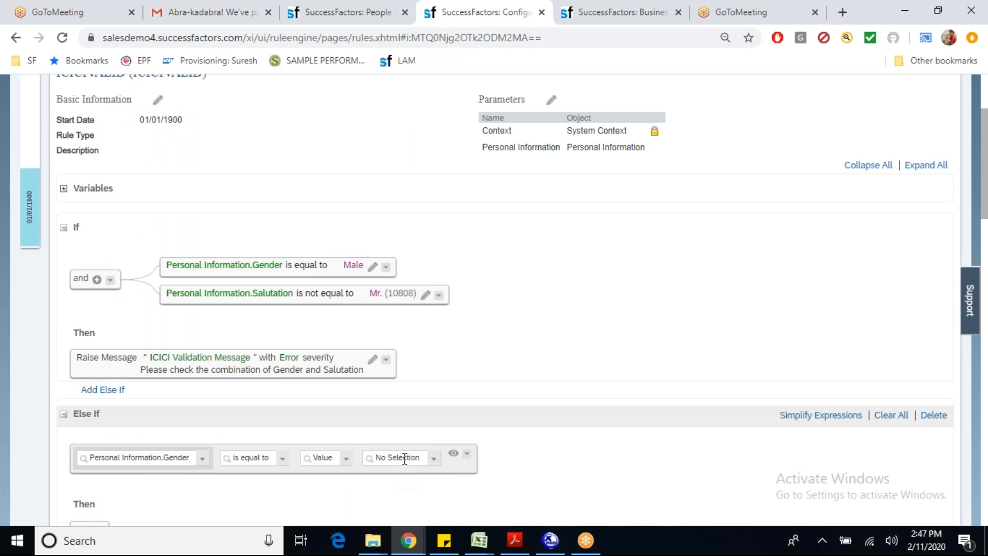
left_click(434, 458)
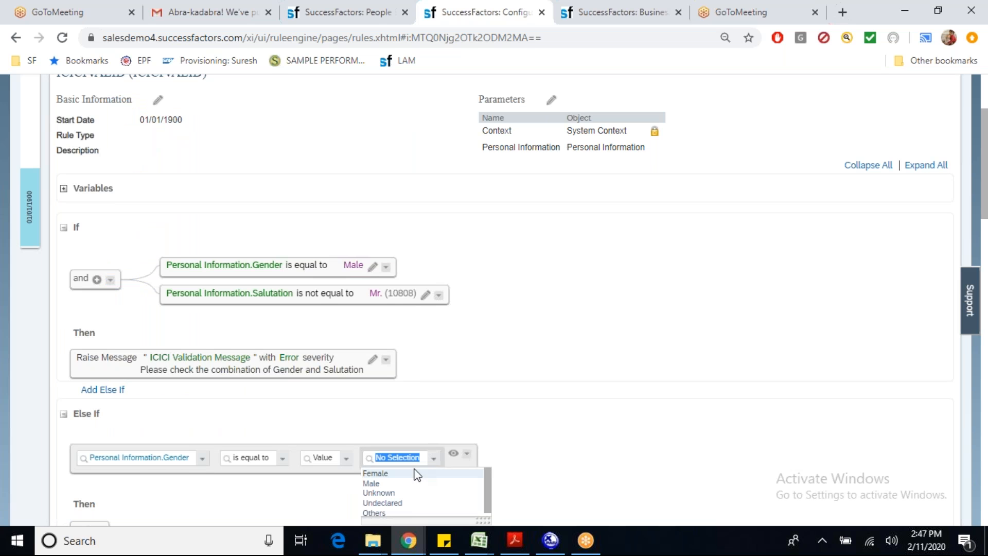
left_click(398, 472)
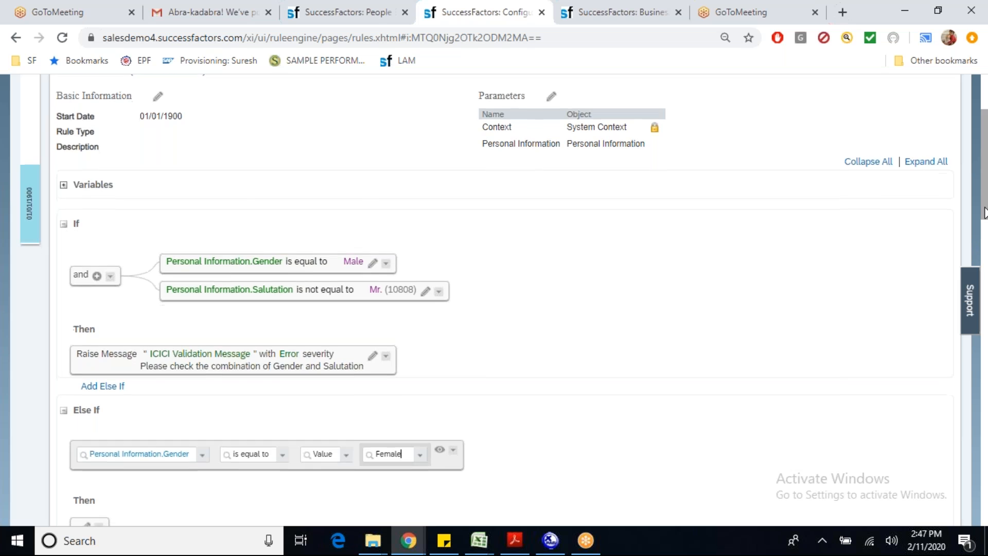
Add an AND expression to the Else If condition requiring Personal Information.Salutation to equal the value Mr.
scroll(676, 214, "down", 3)
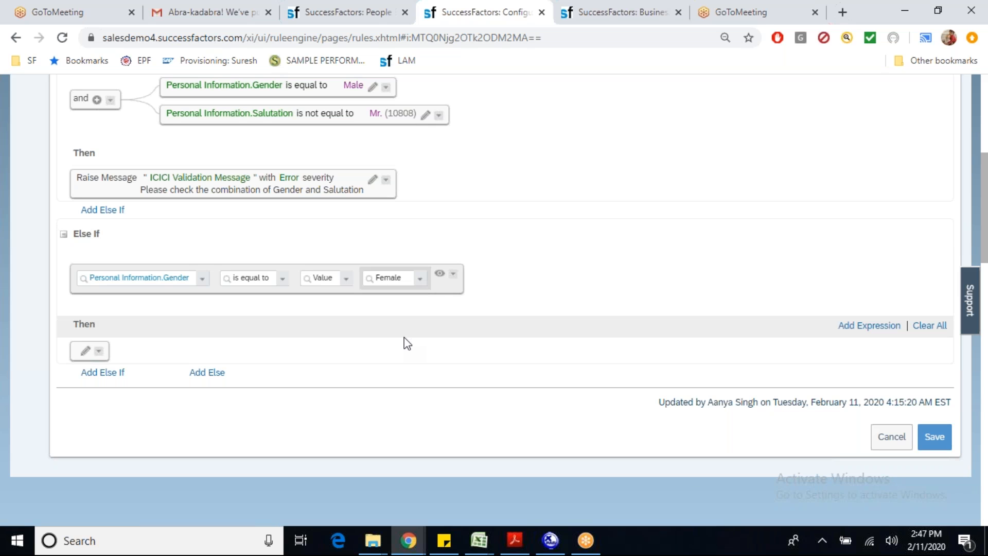
left_click(453, 274)
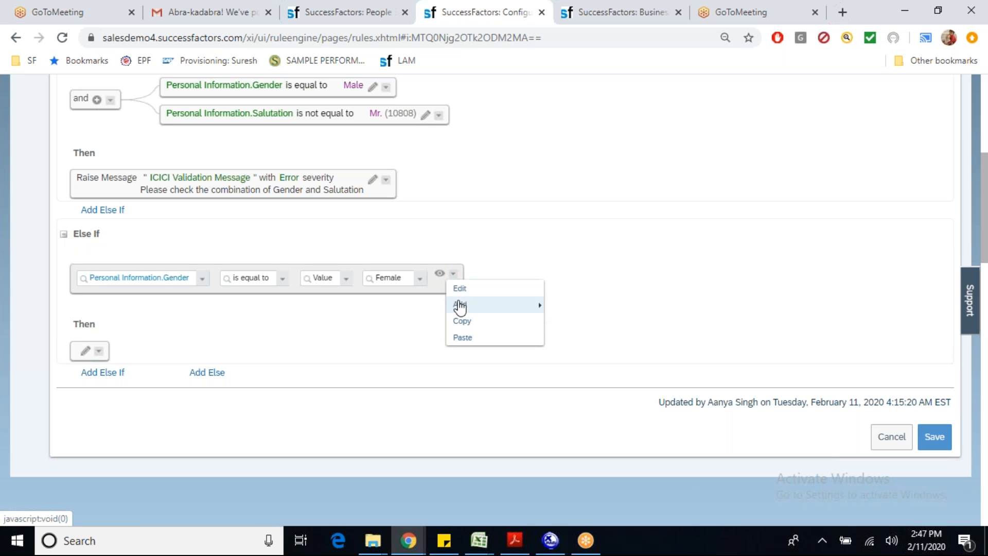
mouse_move(458, 307)
left_click(568, 306)
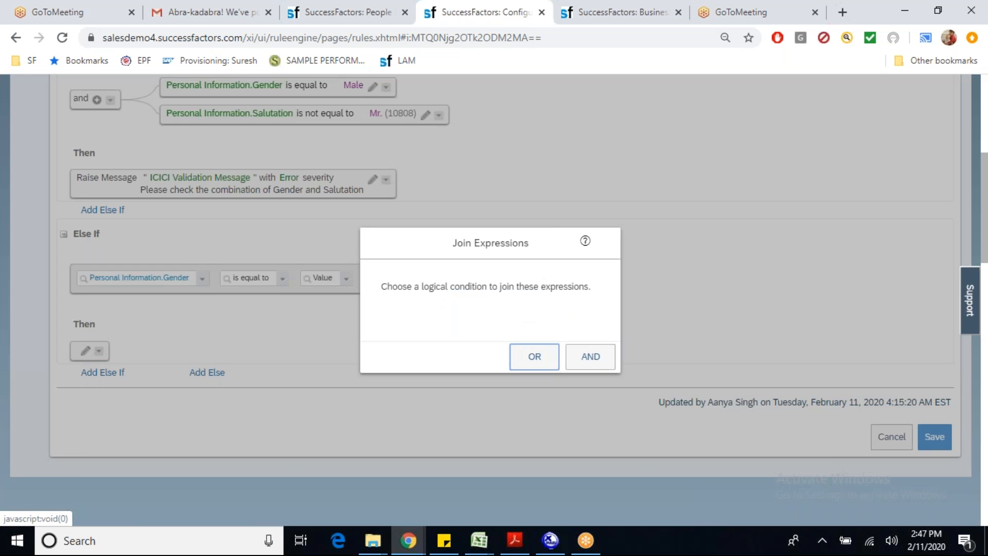
left_click(591, 357)
left_click(269, 322)
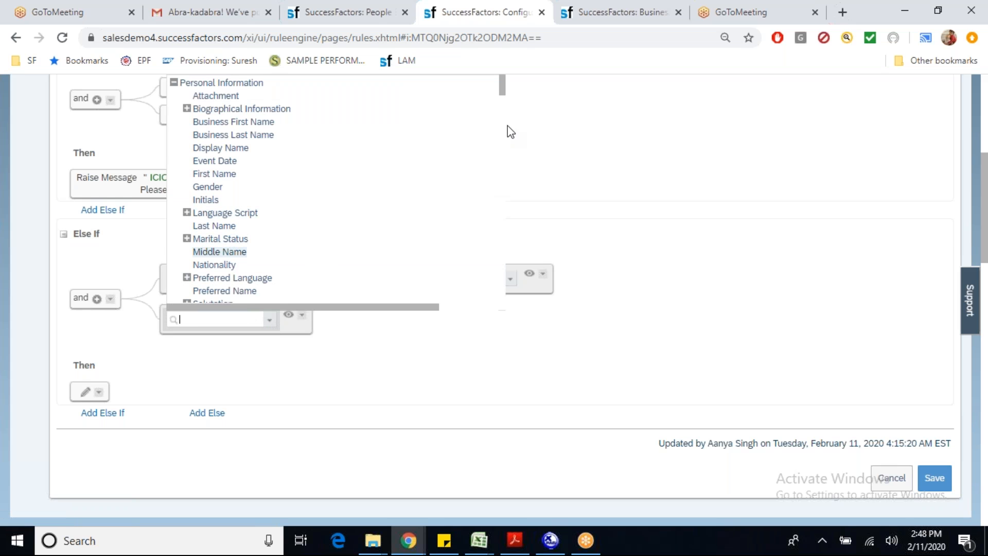
scroll(507, 125, "down", 4)
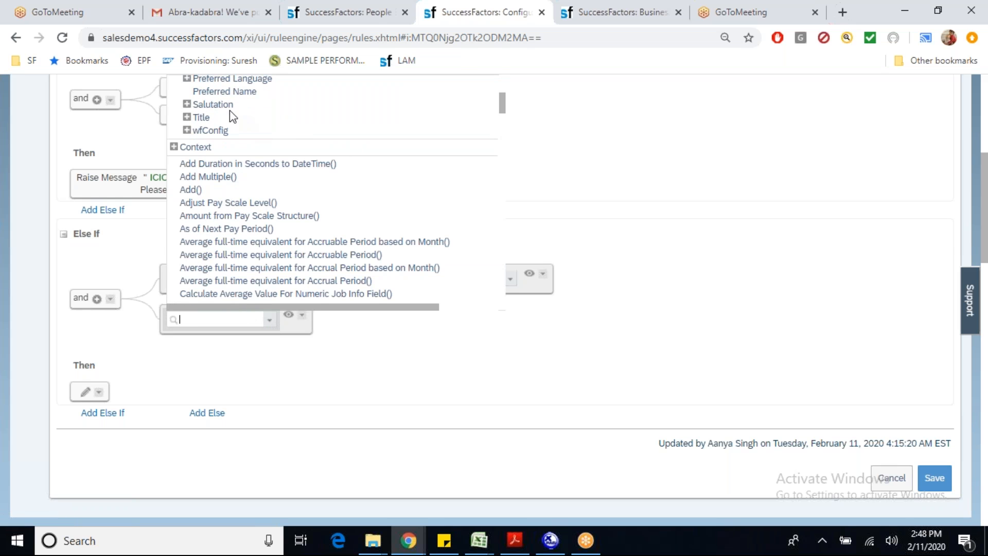
left_click(227, 107)
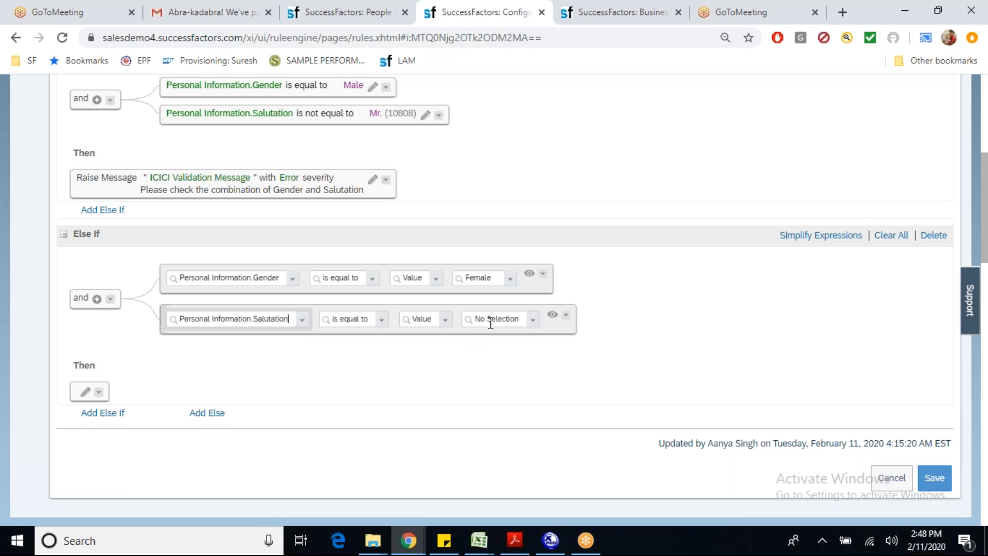
left_click(530, 322)
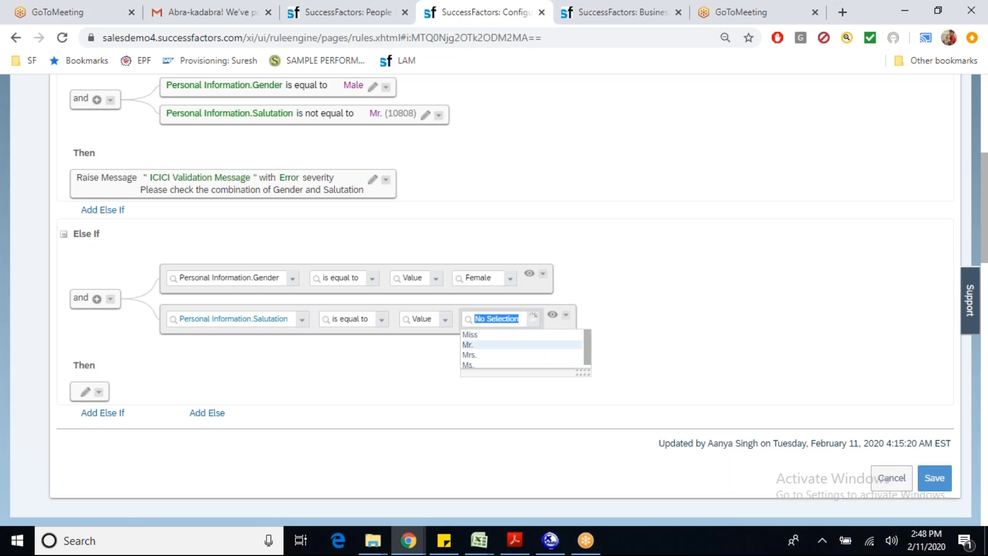
left_click(491, 346)
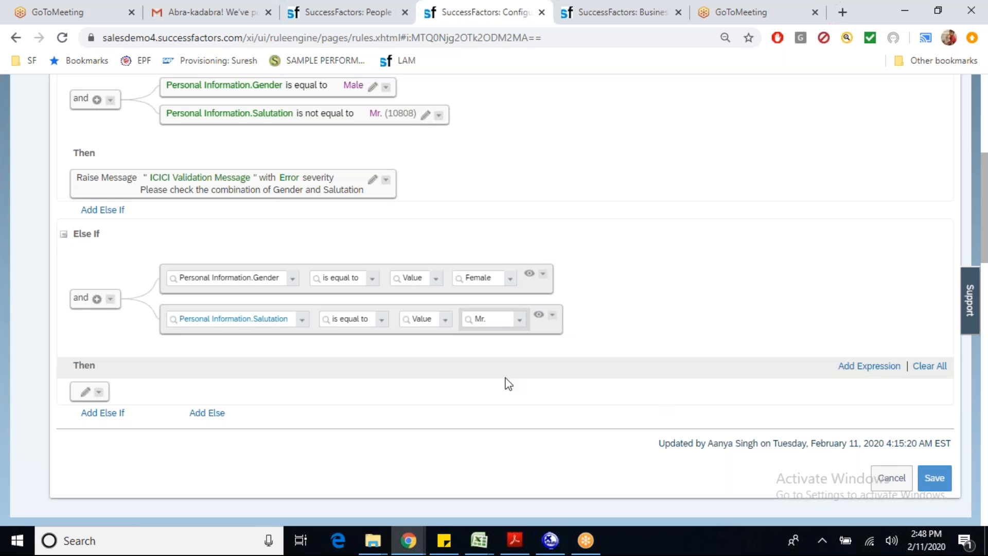
Define the Else If's Then output as Raise Message with ICICI Validation Message and Error severity.
left_click(86, 391)
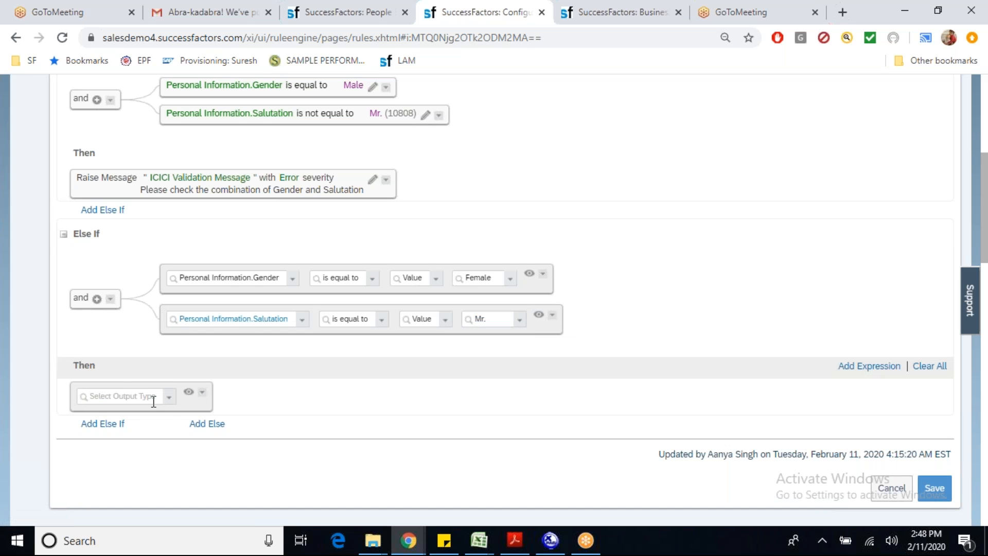
left_click(170, 404)
left_click(139, 429)
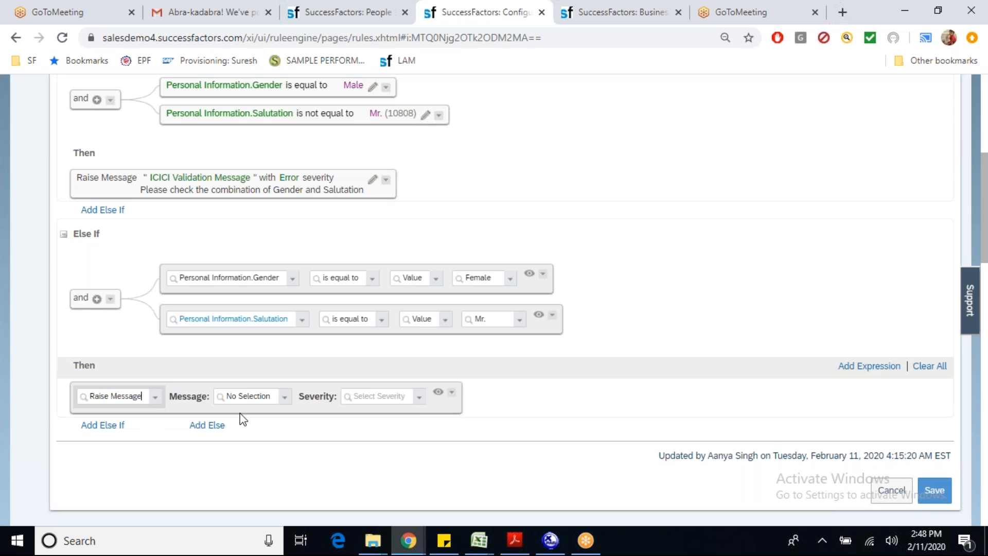
left_click(283, 401)
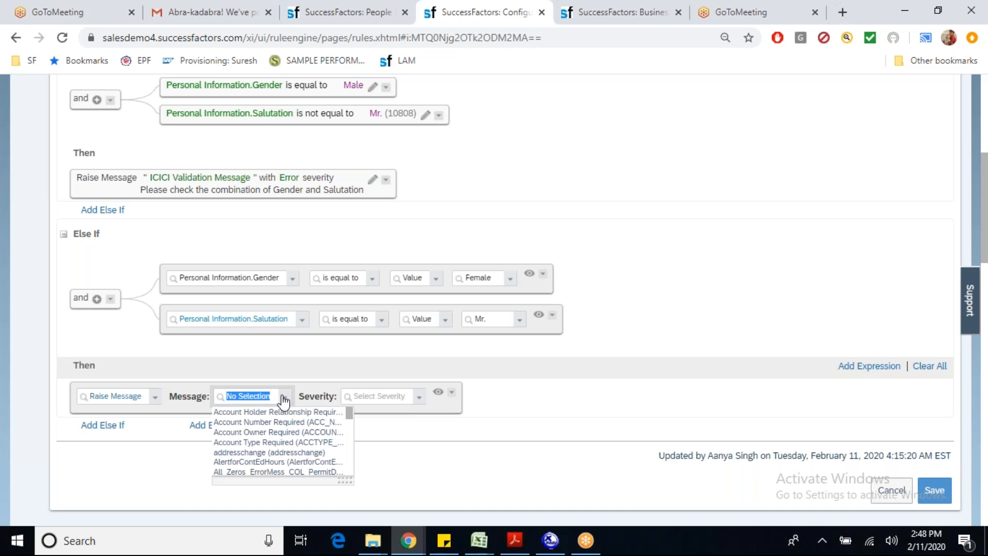
type("ici")
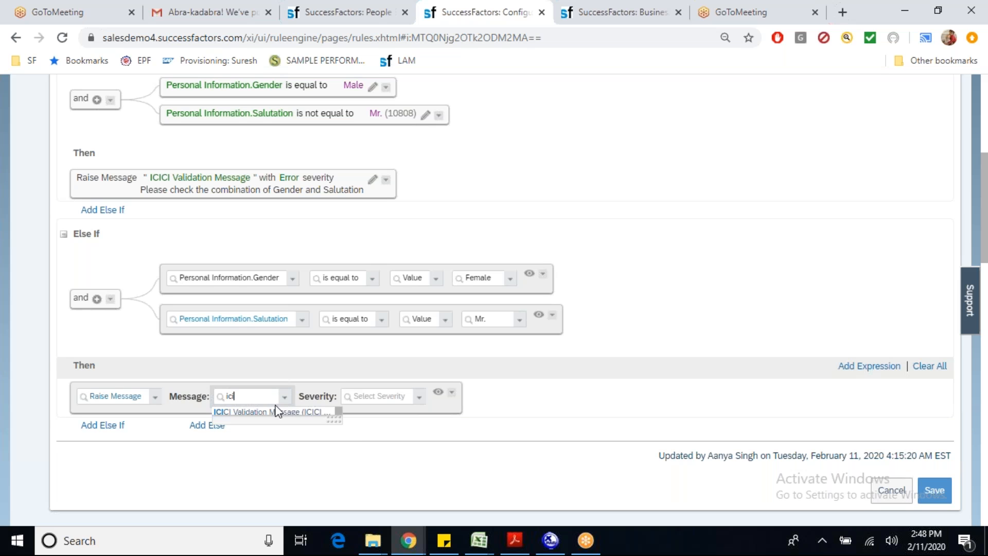
left_click(291, 410)
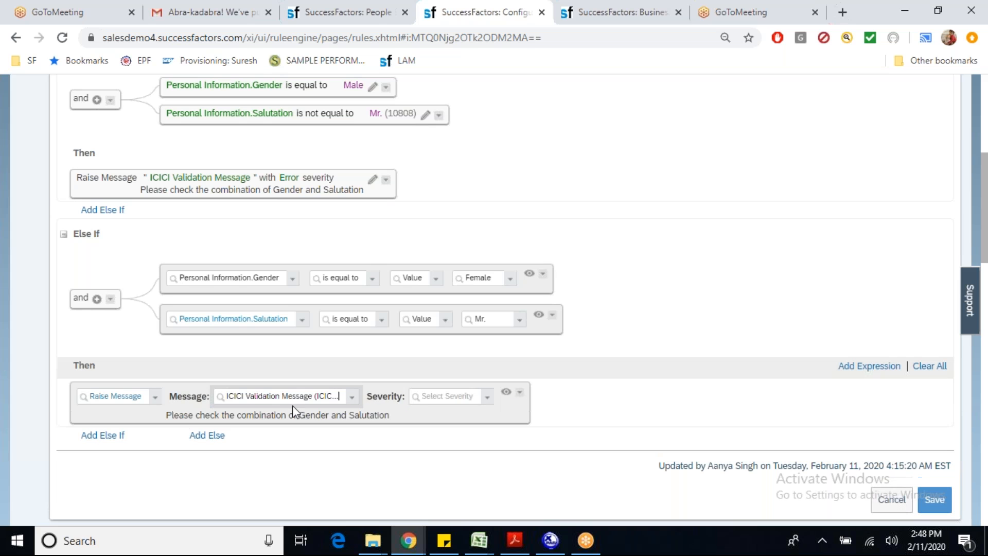
left_click(485, 402)
left_click(442, 425)
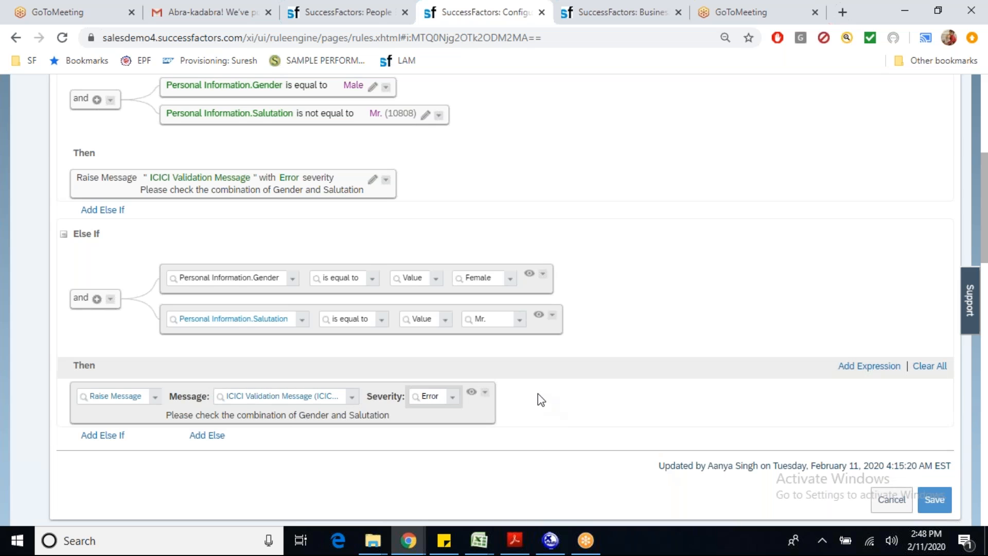
Close the Else If expressions' editors, save the corrected rule, and review its conditions.
left_click(468, 394)
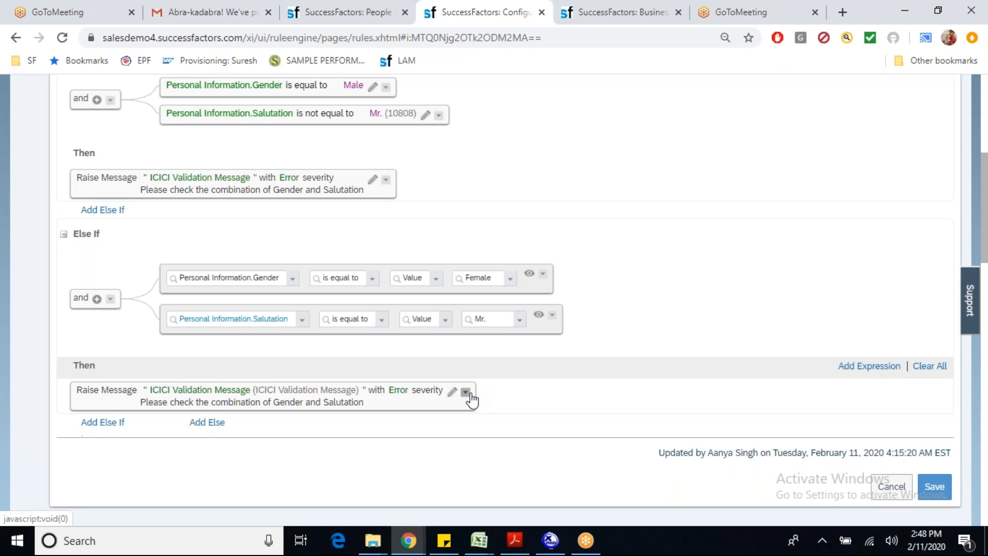
left_click(539, 315)
left_click(529, 275)
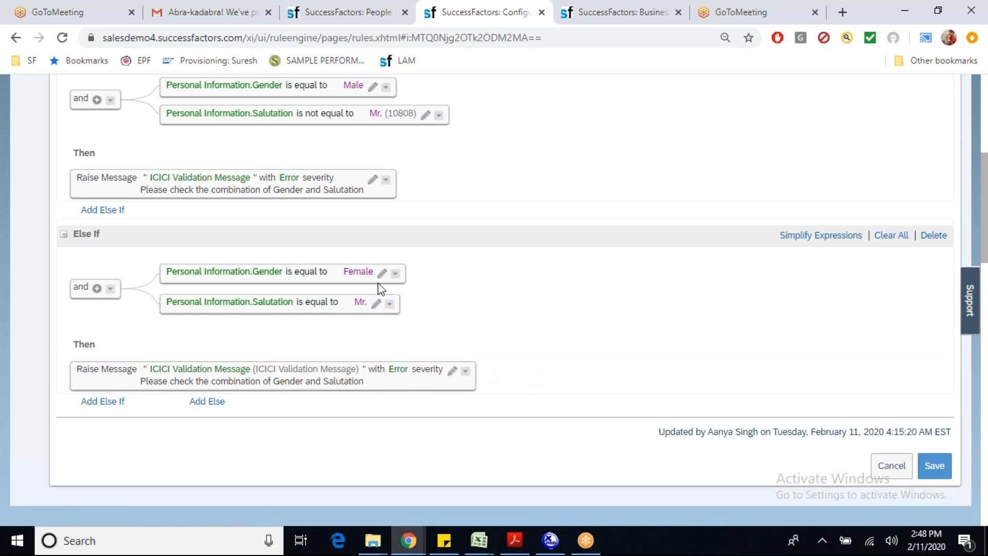
left_click(935, 465)
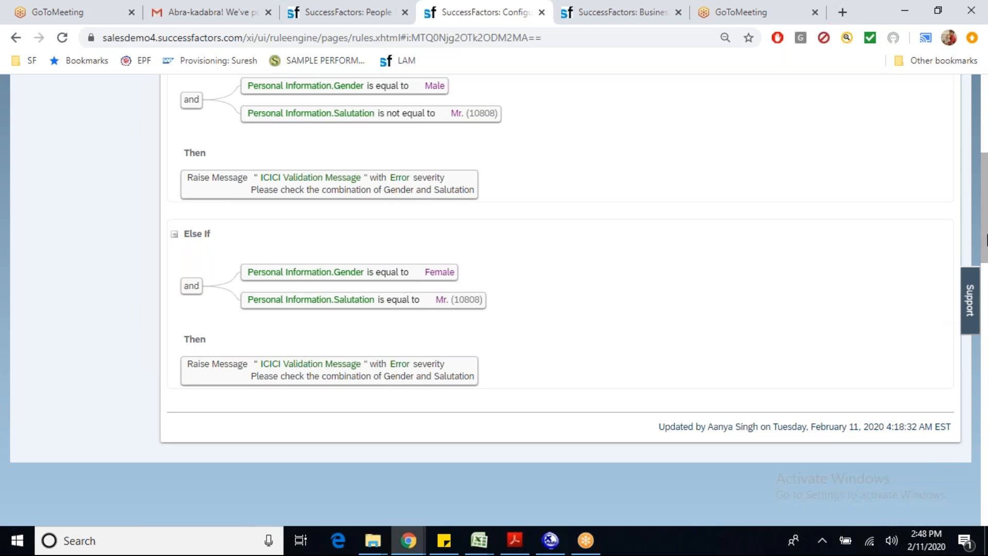
scroll(984, 243, "up", 3)
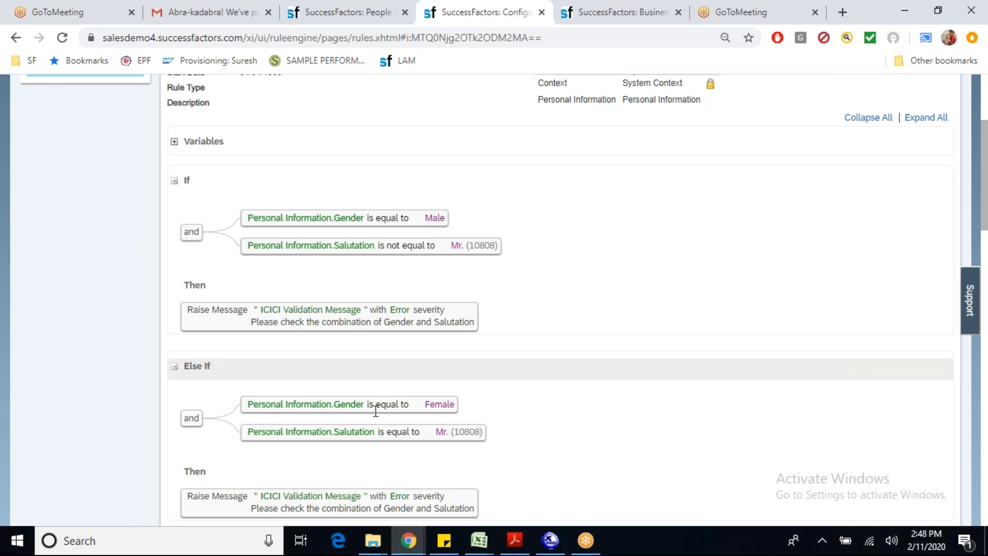
Return to the employee's personal information history, edit the Feb 01, 2020 record, set the Salutation to Ms., and save it.
left_click(322, 20)
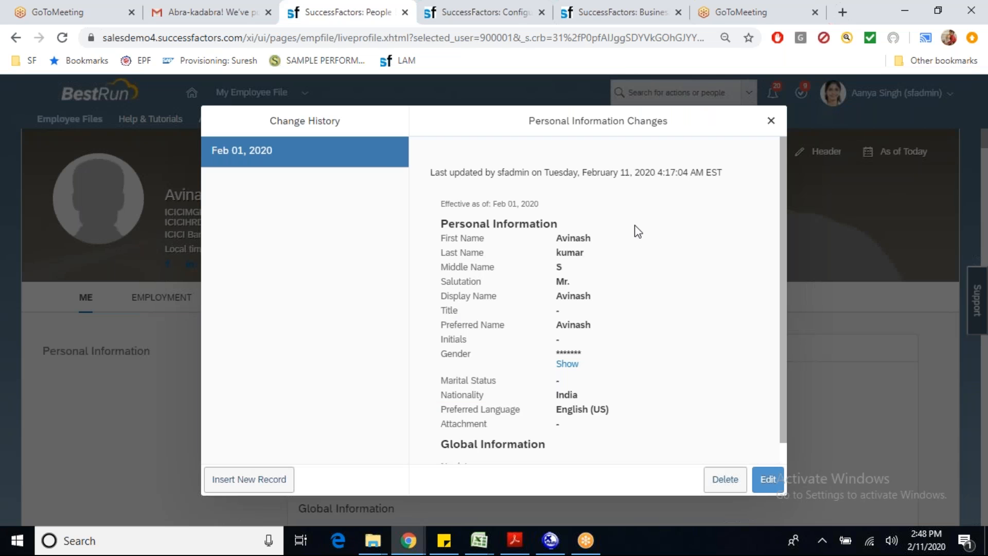
left_click(764, 480)
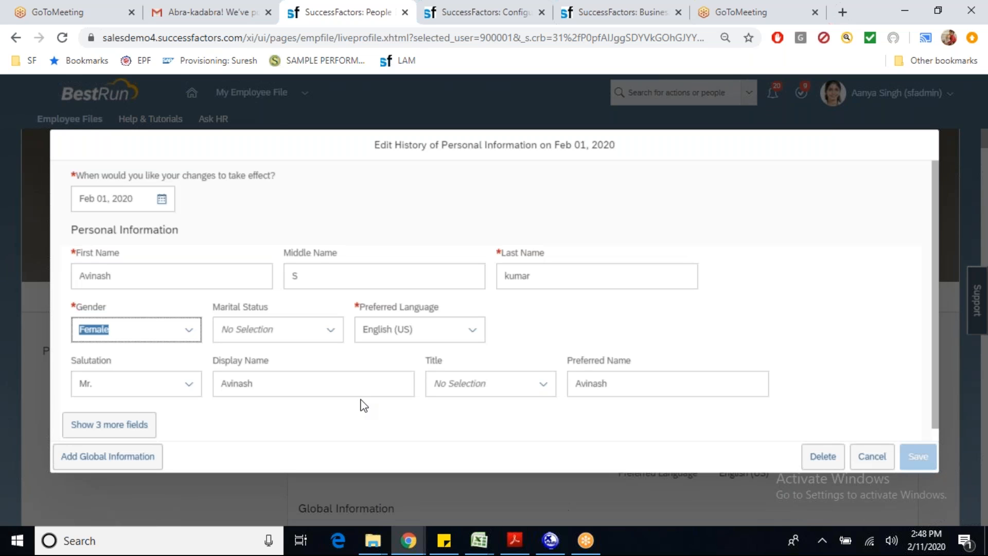
left_click(193, 384)
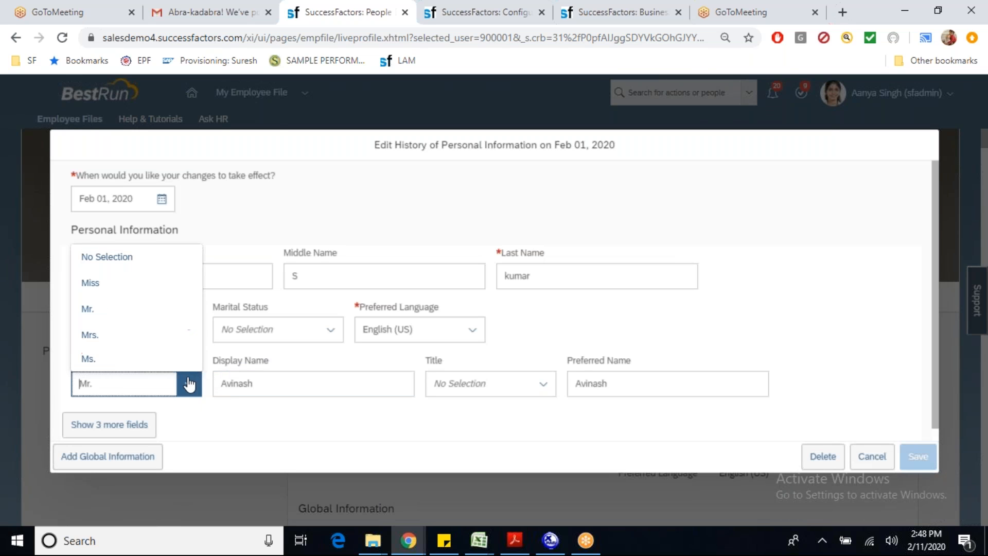
left_click(148, 363)
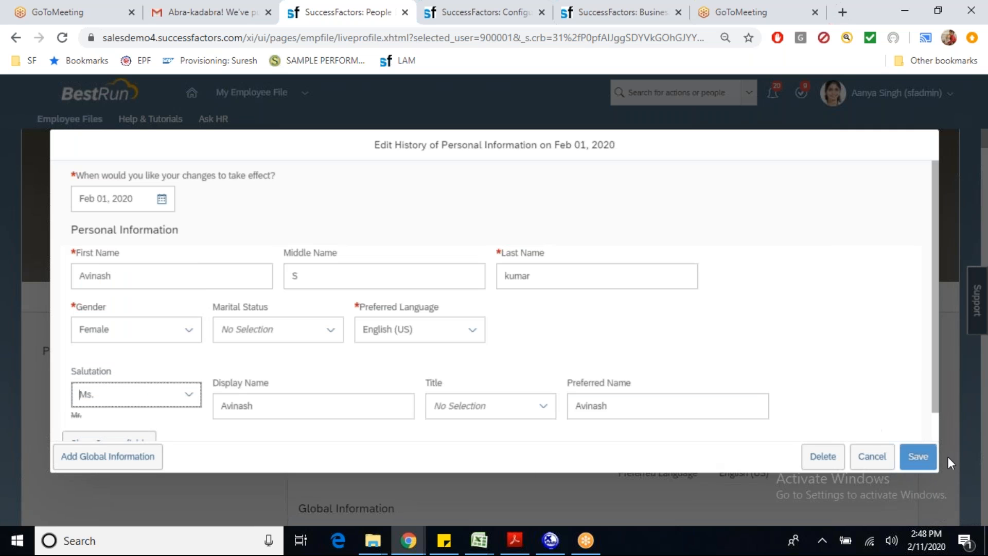
left_click(917, 457)
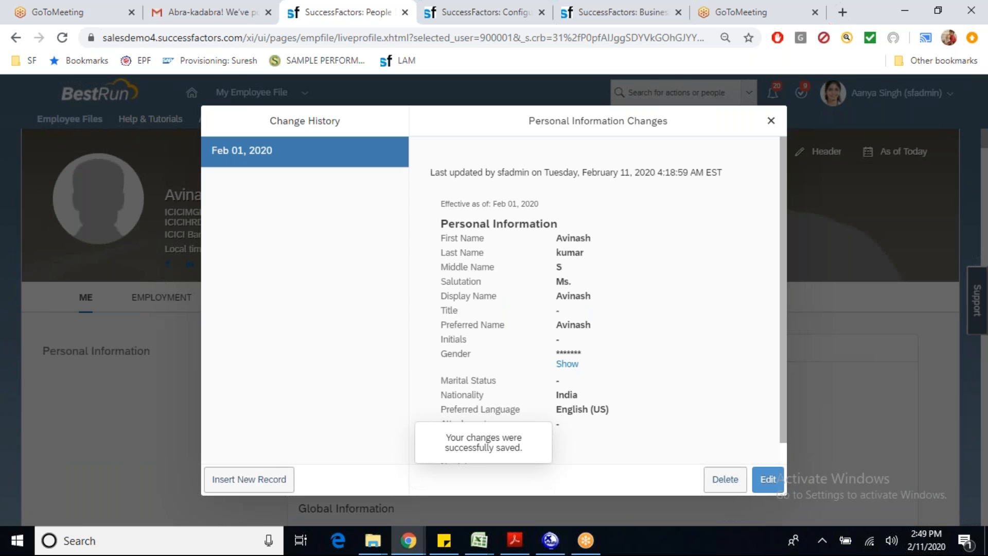
Edit the record again, set the Salutation to Mr. for the Female gender, and try to save it.
left_click(768, 479)
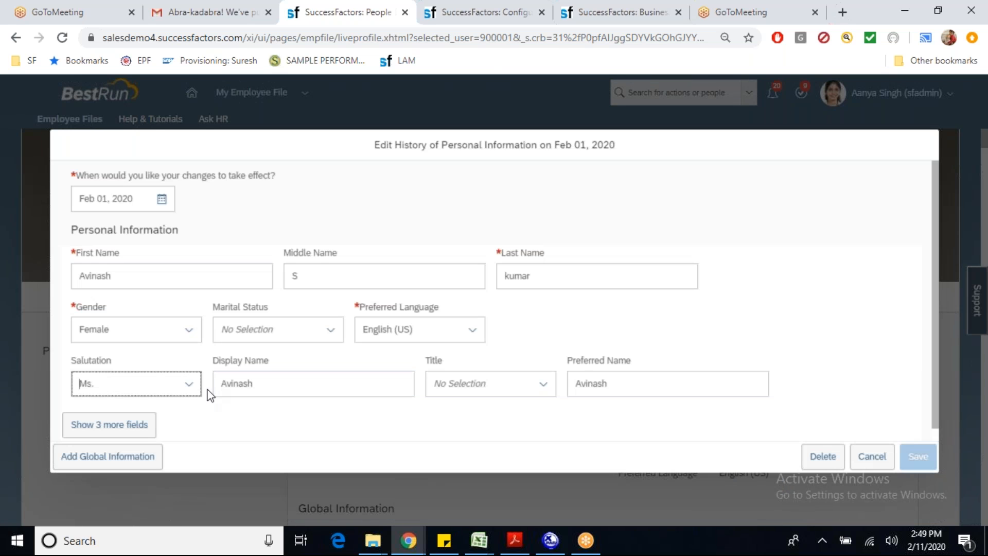
left_click(190, 383)
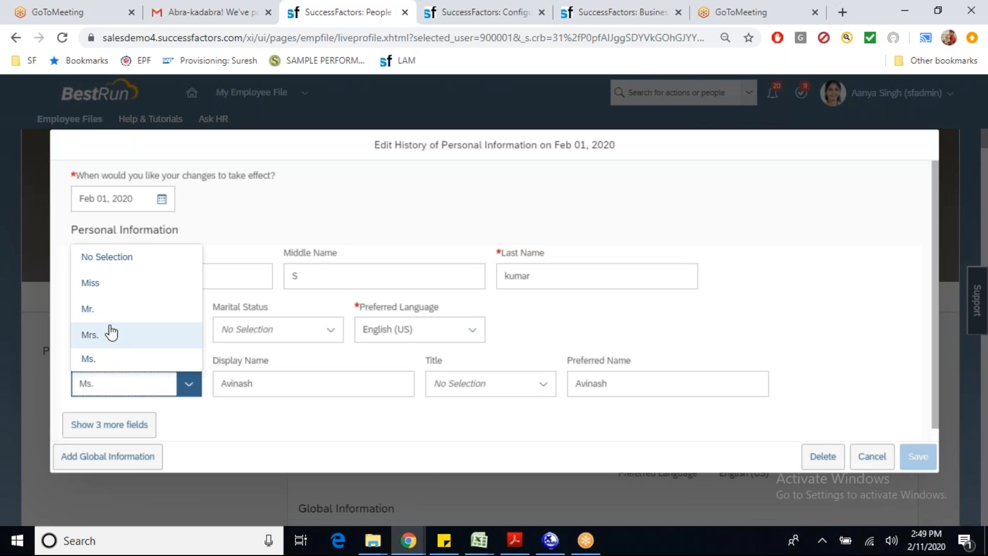
left_click(98, 309)
left_click(918, 456)
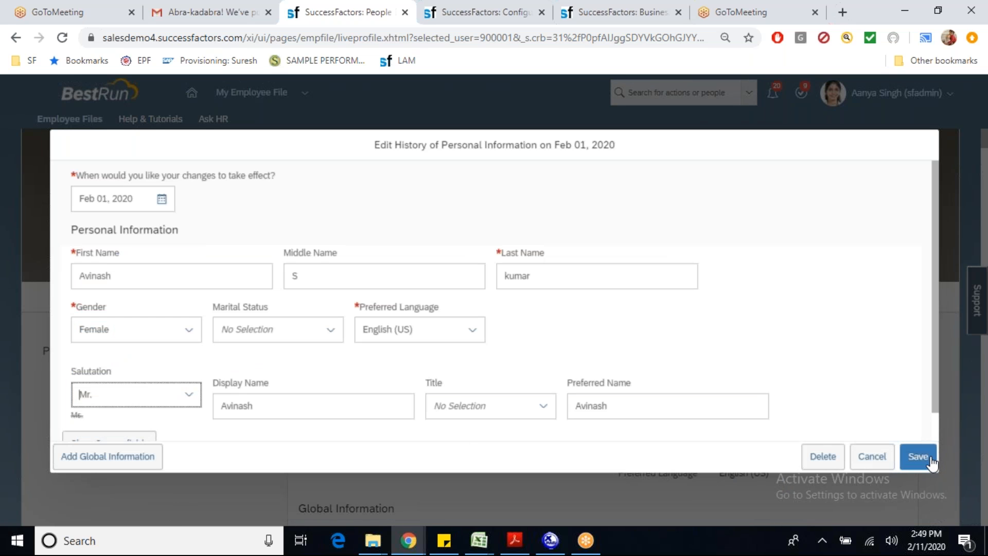
left_click(615, 334)
Set the Gender to Male and the Salutation to Mrs., and try to save the record.
left_click(191, 329)
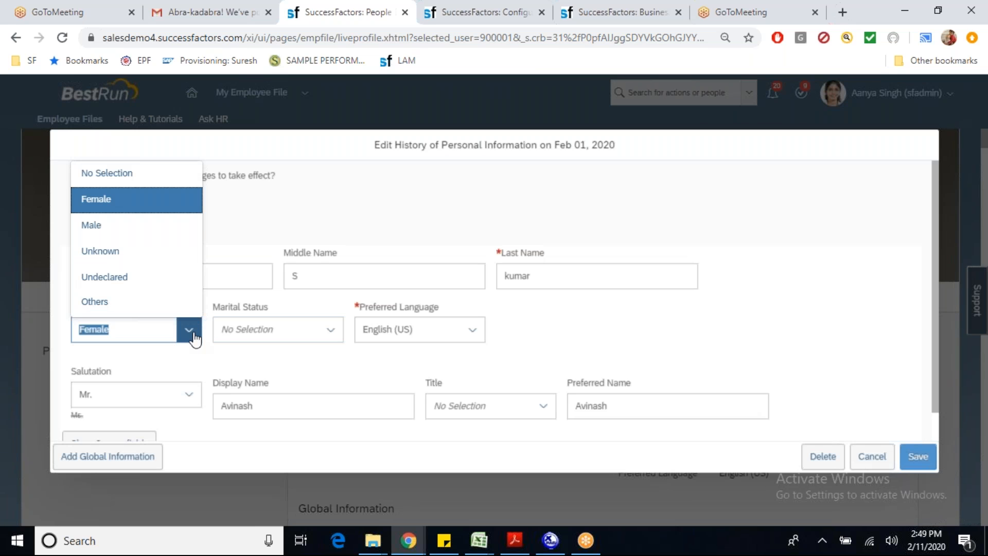
left_click(126, 222)
left_click(195, 412)
left_click(131, 362)
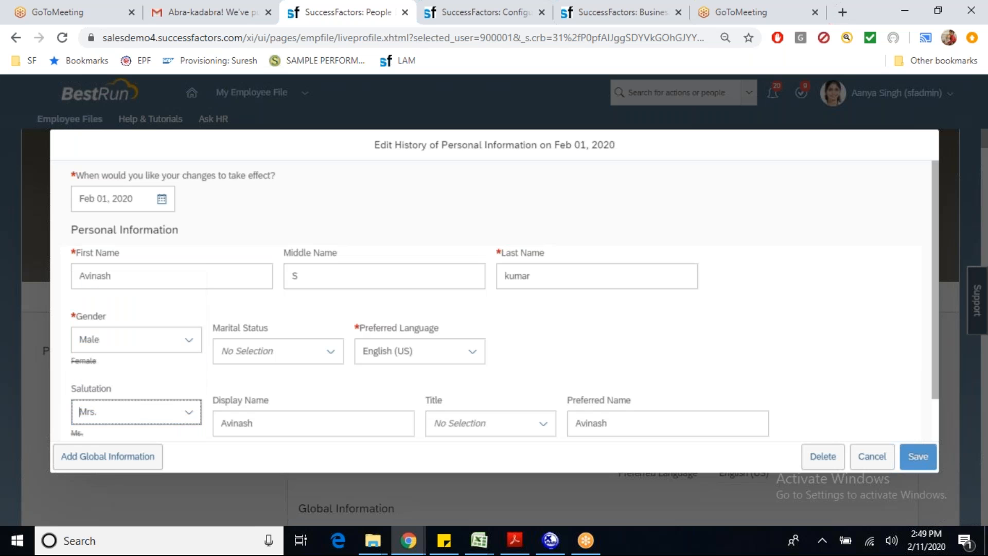
left_click(918, 457)
left_click(612, 332)
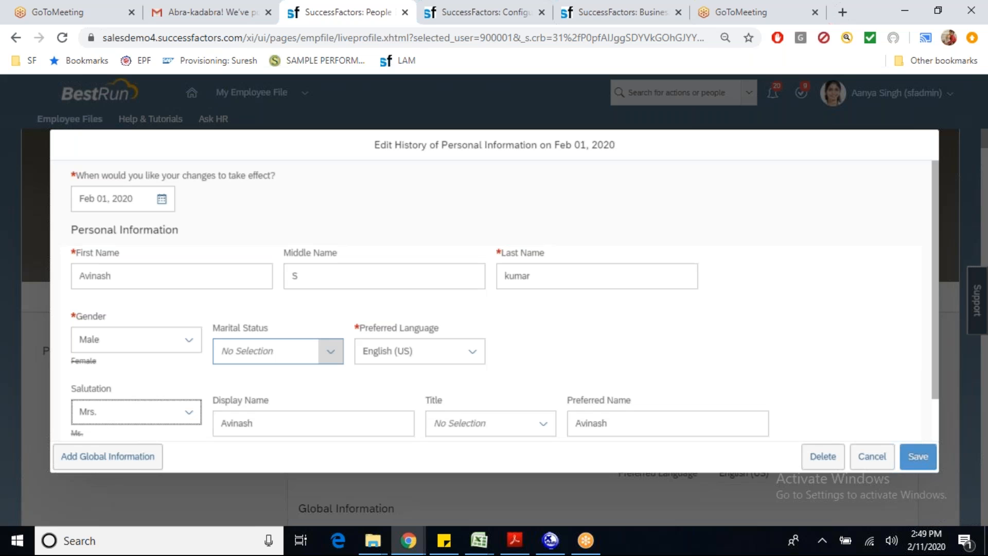
Switch to the EC Training workbook and enter a Gender row in I25:K25 with the values Male and Female.
left_click(479, 541)
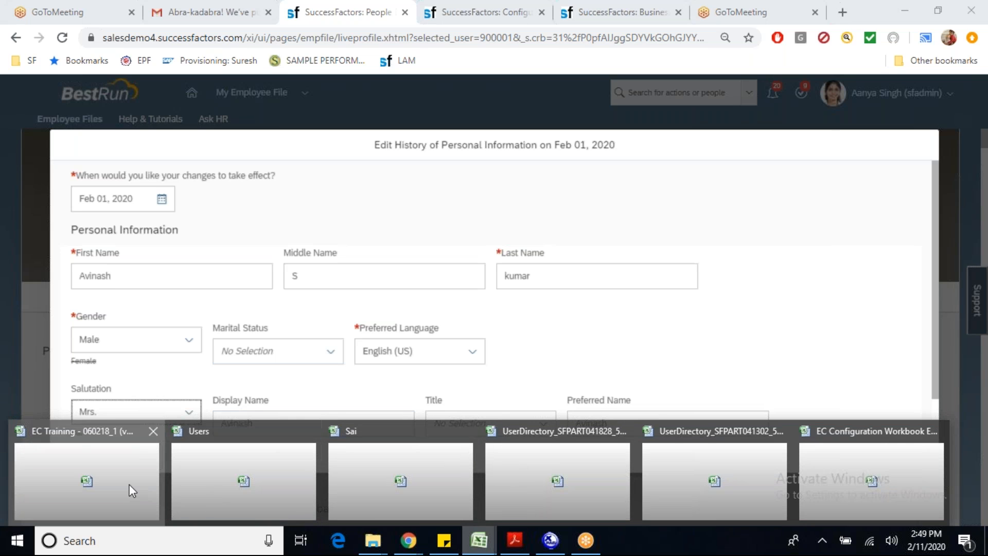
left_click(129, 490)
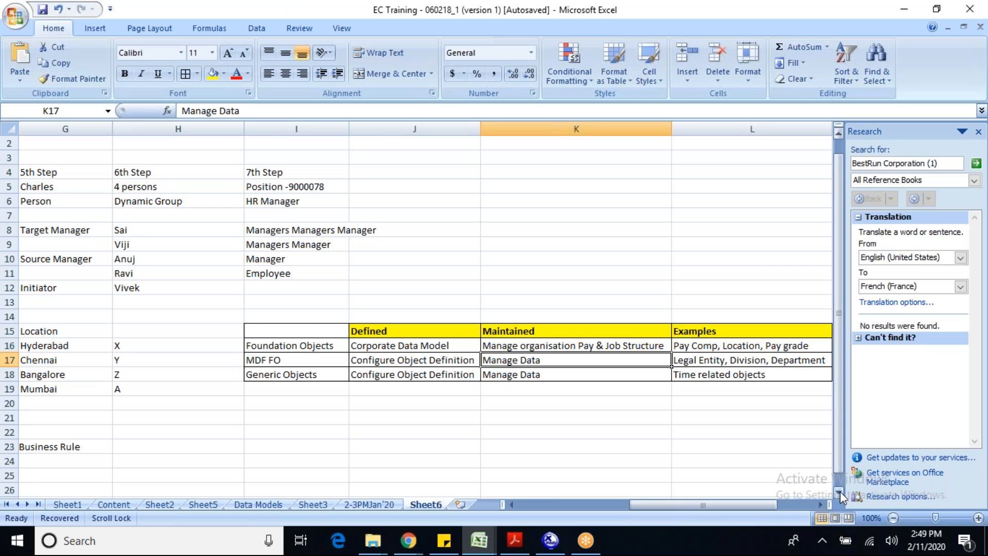
scroll(840, 491, "down", 5)
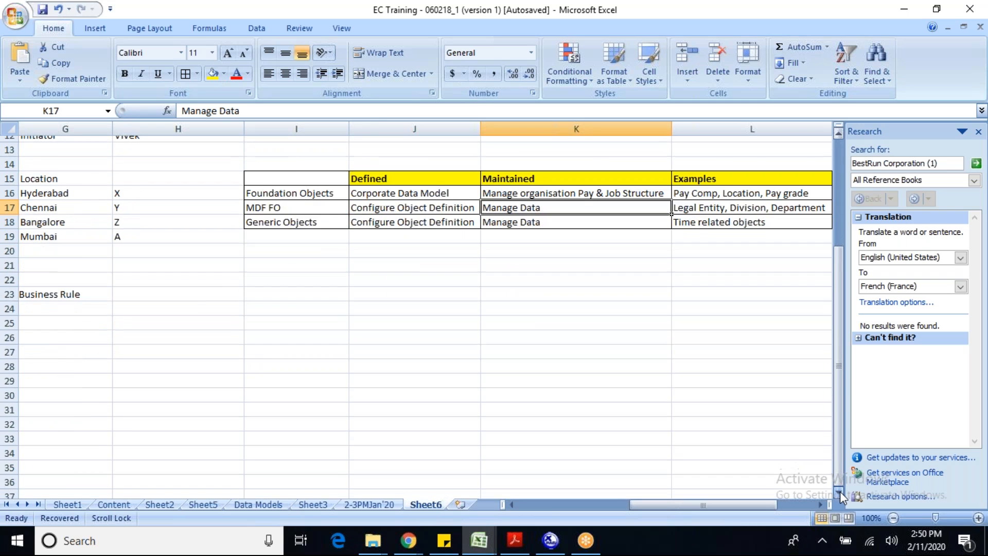
scroll(840, 490, "down", 1)
left_click(346, 227)
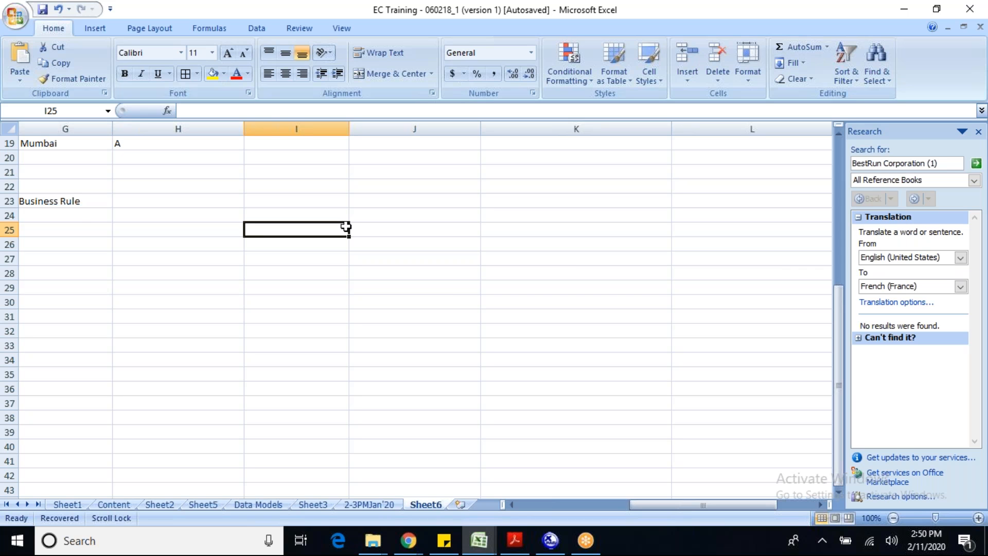
type("Gender")
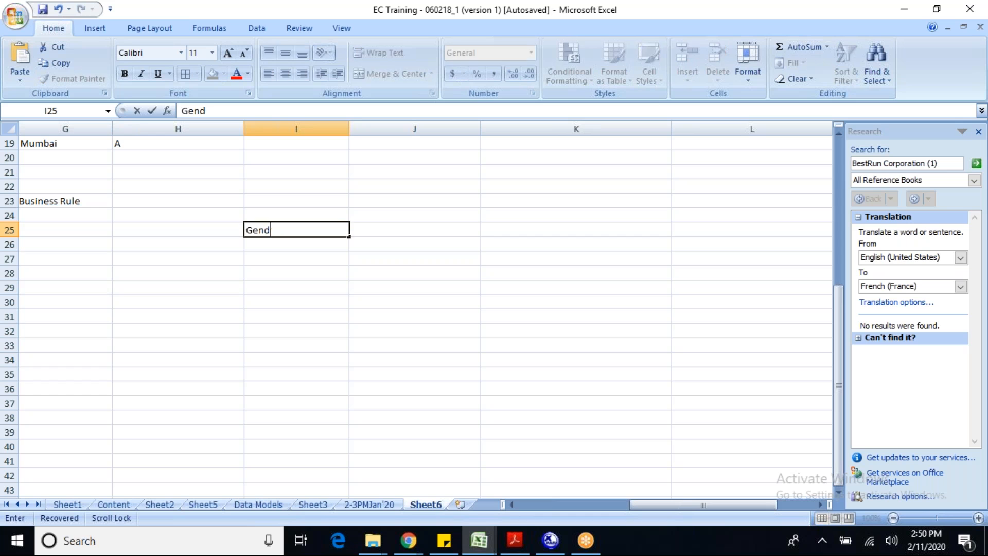
key("Tab")
type("Male")
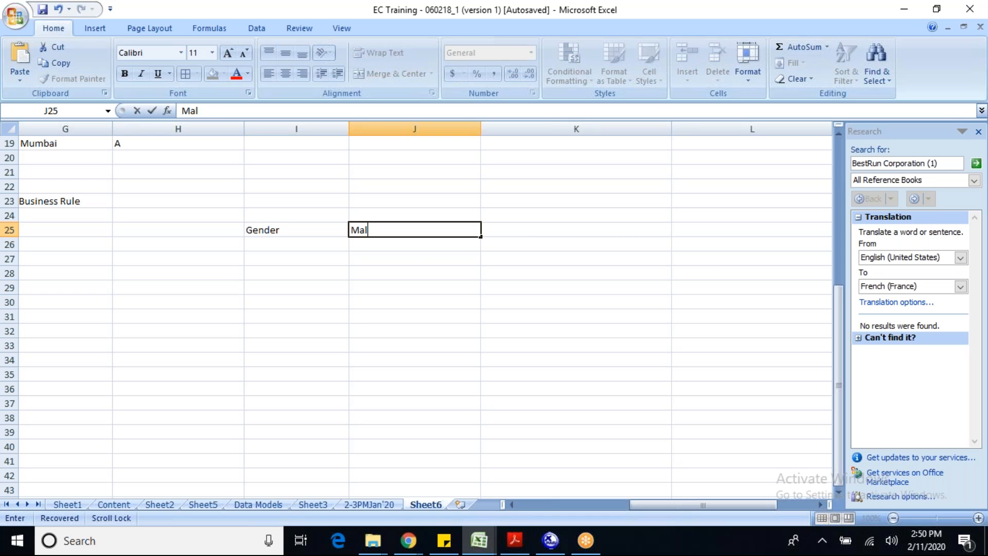
key("Tab")
type("Female")
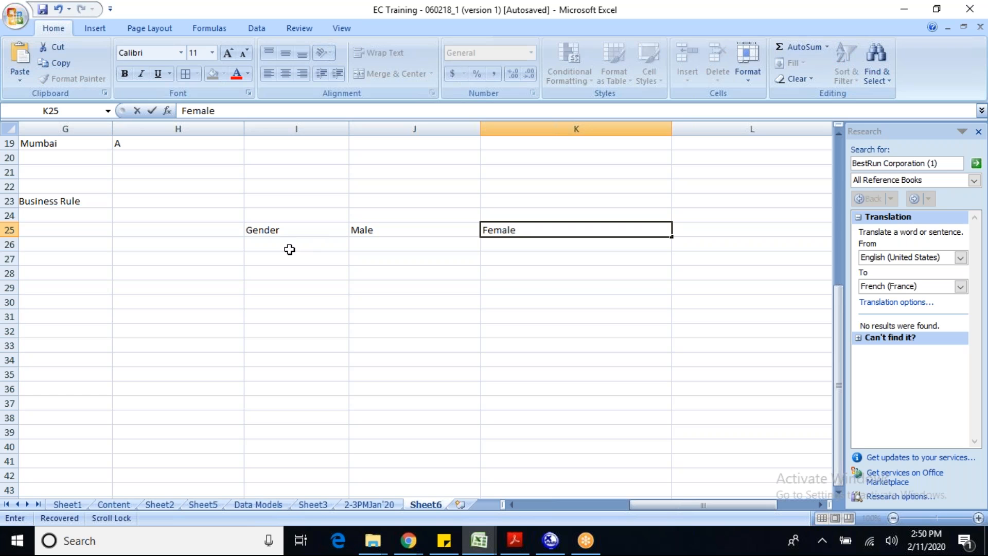
Add a Salutation row in I26:K26 with Mr for Male and Mrs/Miss/Ms for Female, and narrow columns J and K.
left_click(290, 250)
type("Salutation")
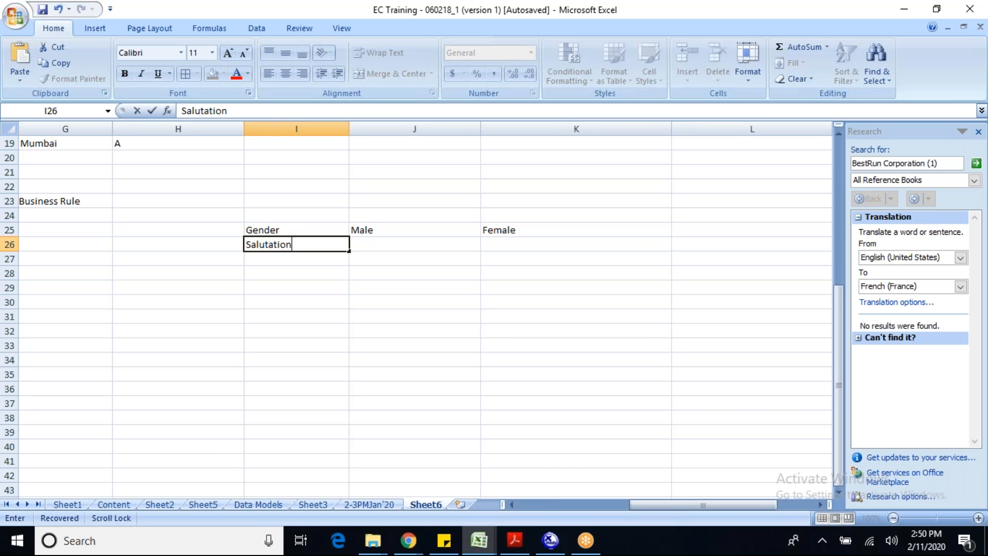
key("Tab")
type("Mr")
key("Tab")
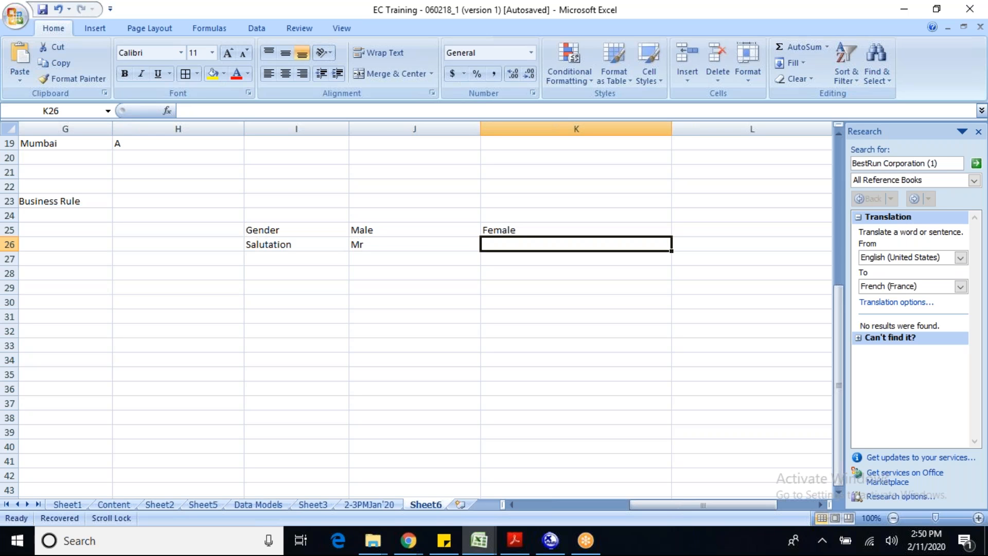
type("Mrs/Miss/Ms")
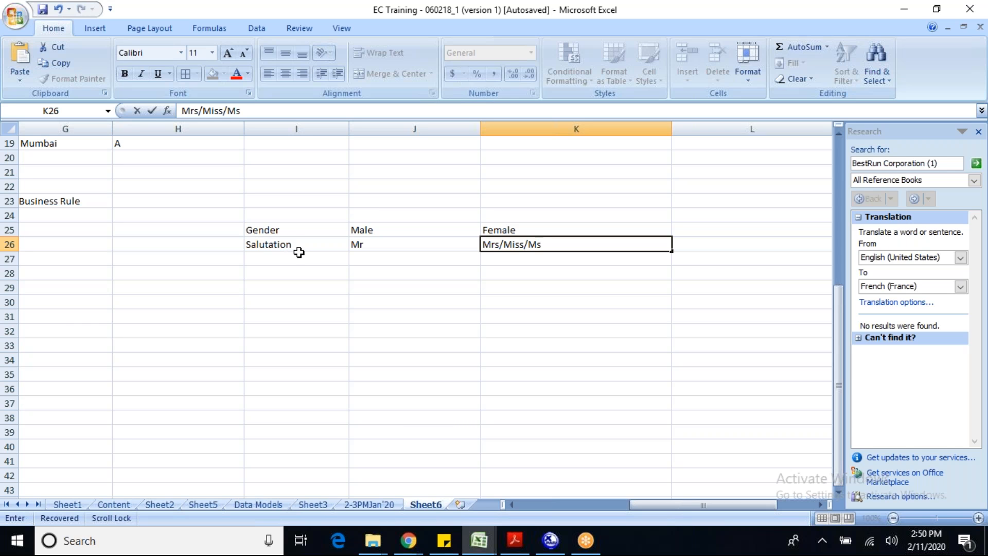
left_click(522, 273)
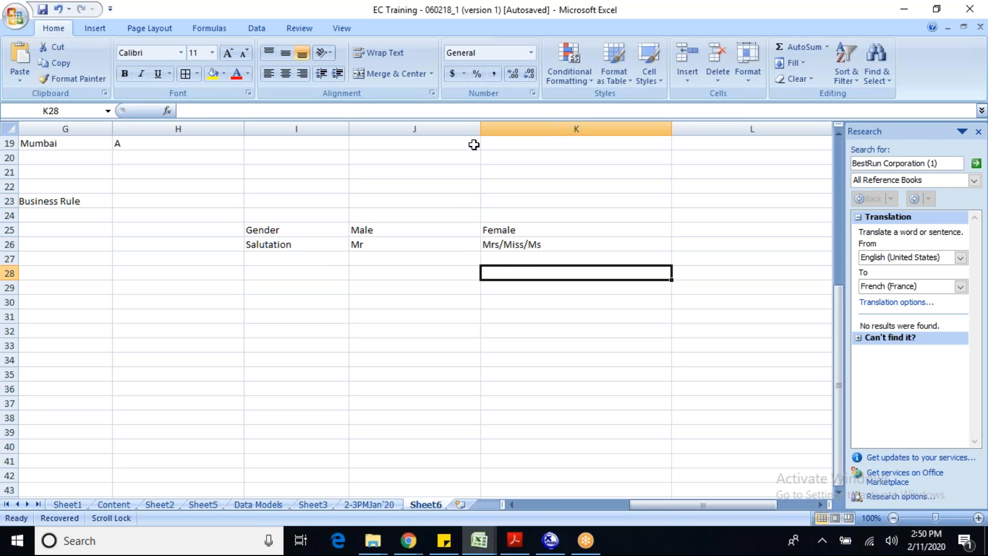
left_click_drag(481, 130, 390, 145)
left_click_drag(577, 133, 464, 147)
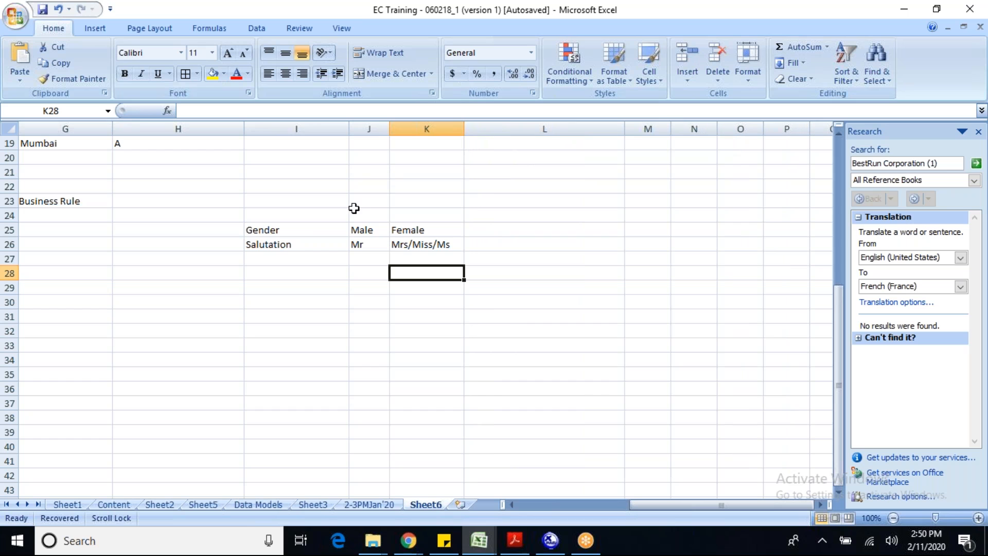
Examine the allowed and disallowed Gender and Salutation combinations in the table in I25:K26.
left_click(284, 230)
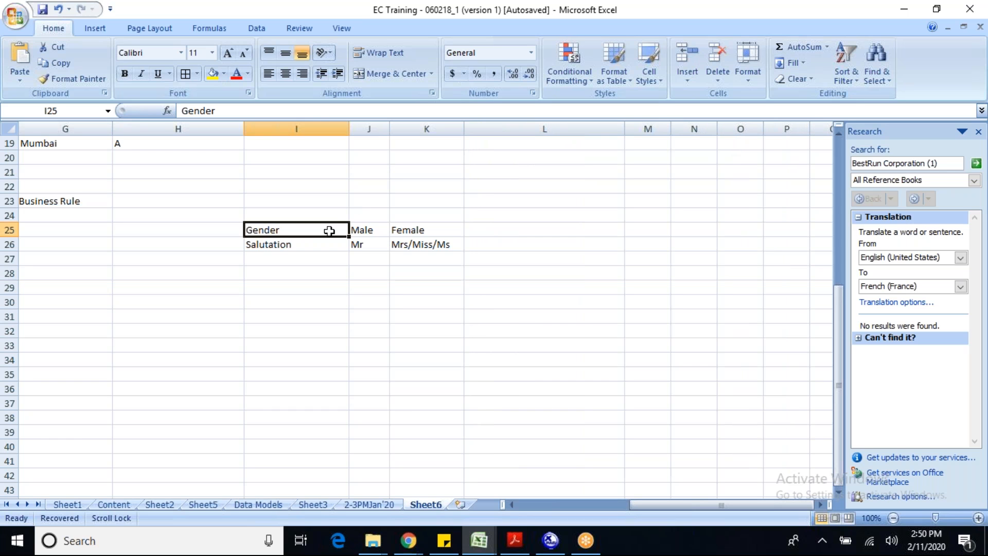
left_click(371, 227)
left_click(365, 247)
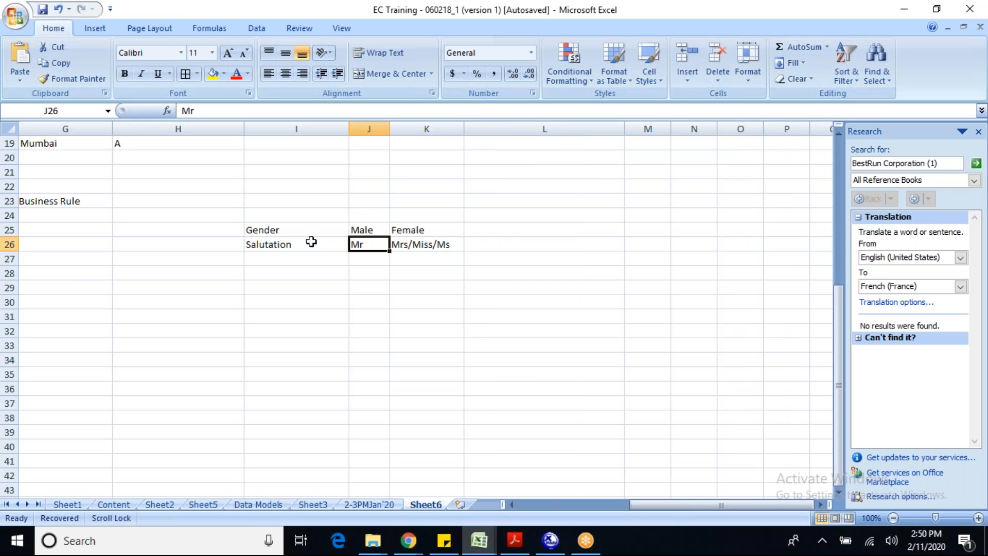
left_click(414, 229)
left_click(400, 246)
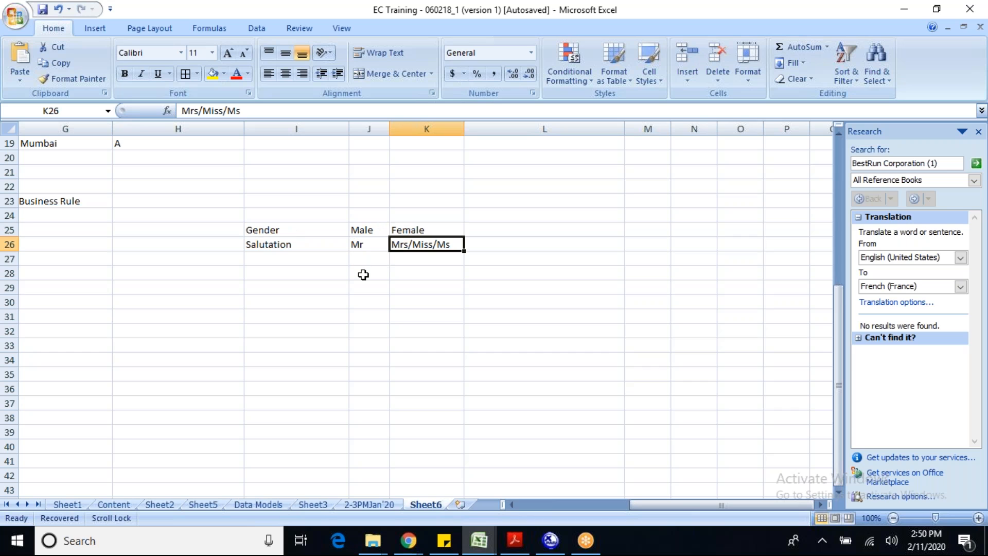
left_click(364, 275)
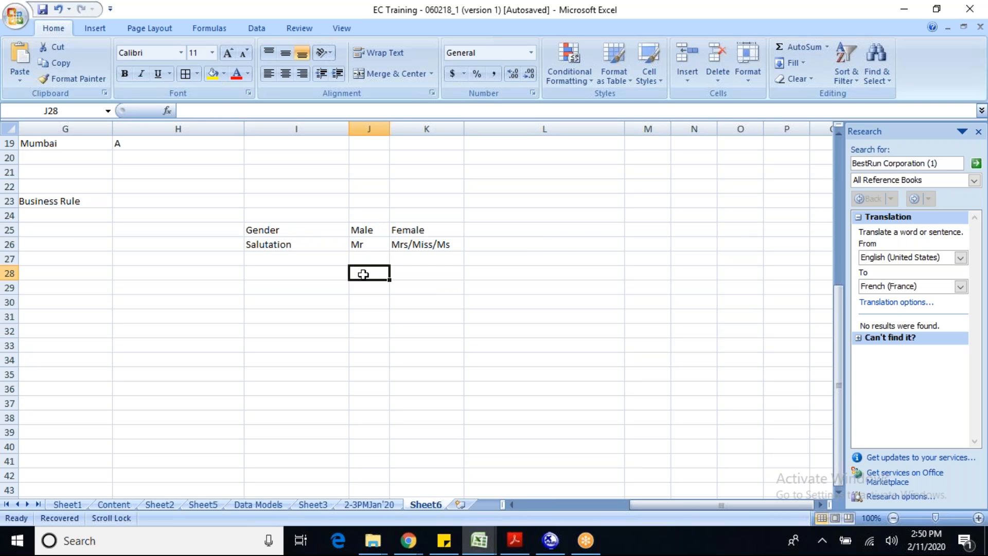
left_click(369, 230)
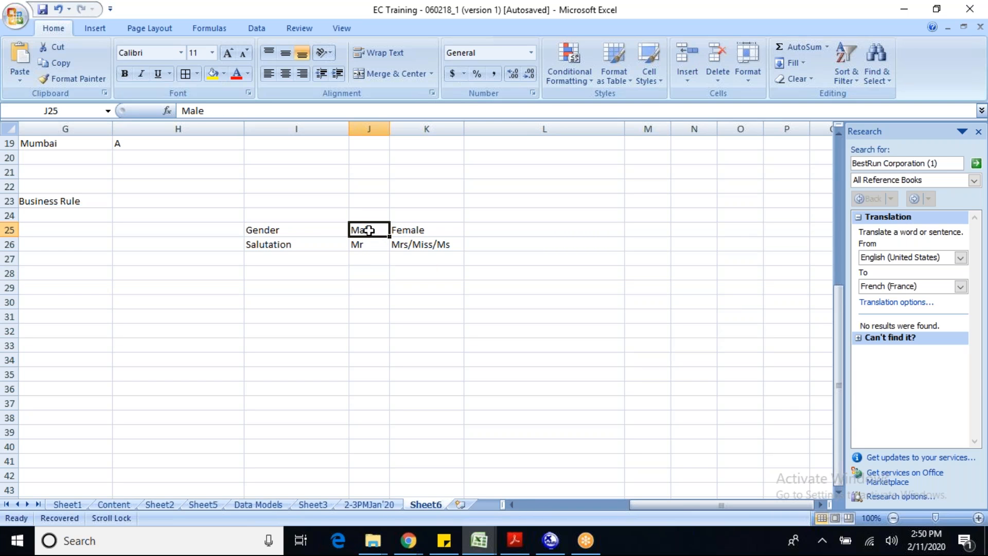
left_click(428, 246)
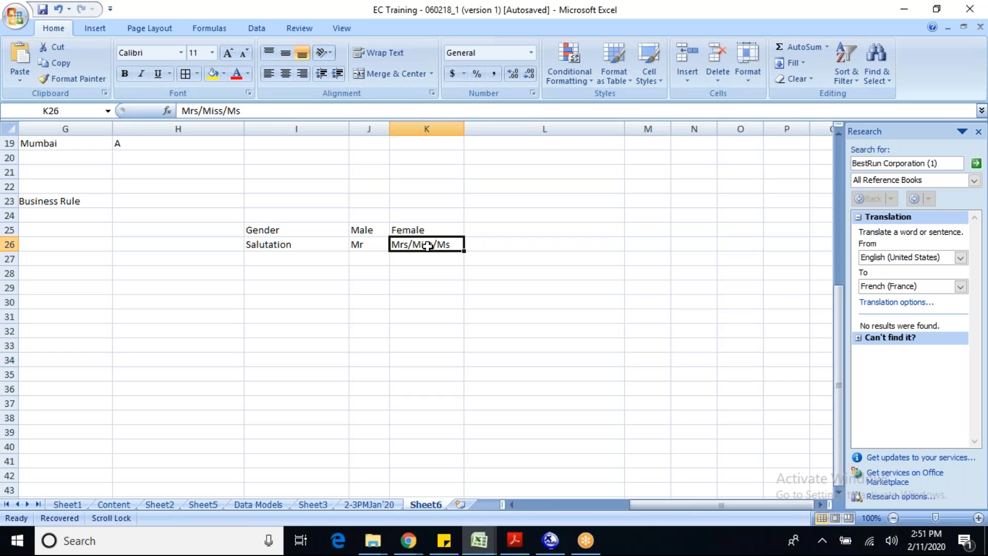
left_click(376, 231)
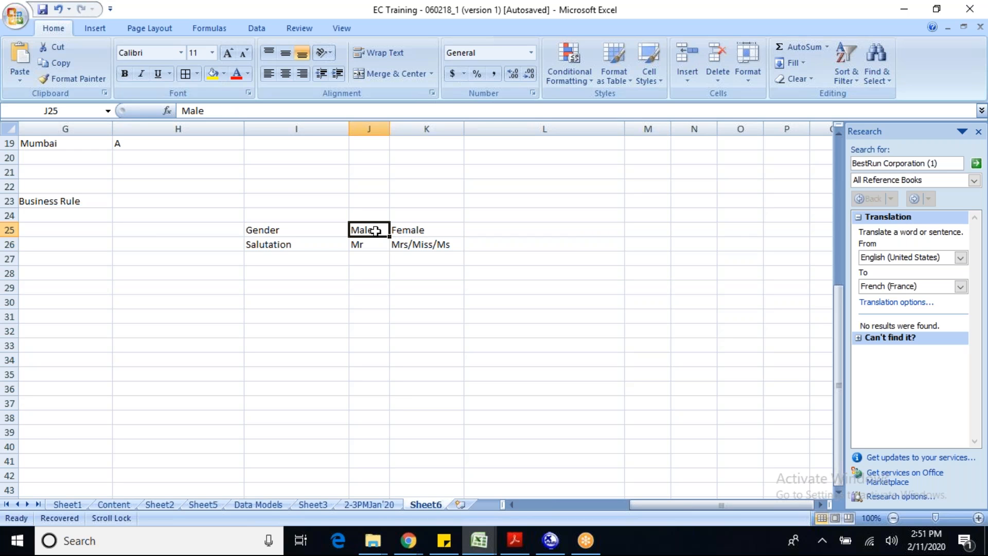
left_click(369, 247)
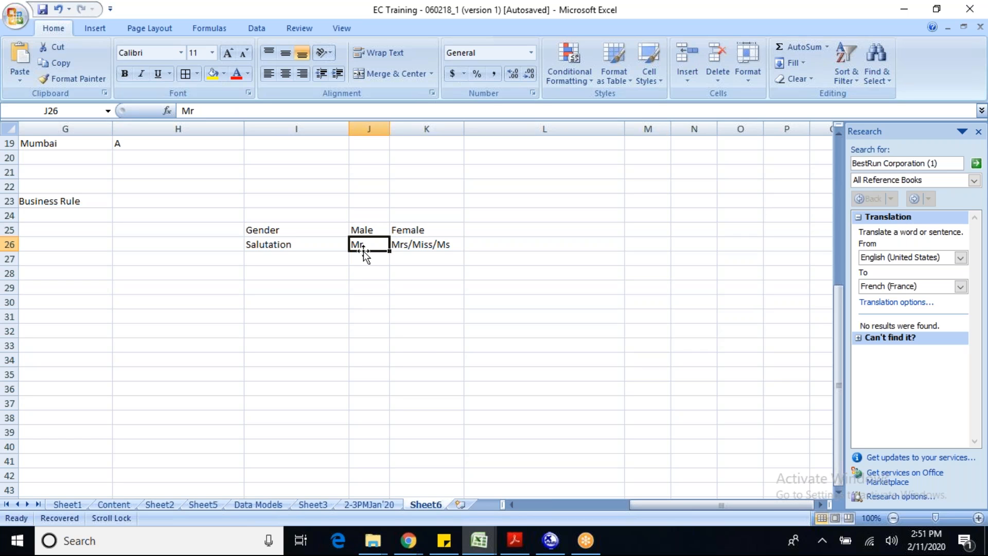
left_click(432, 245)
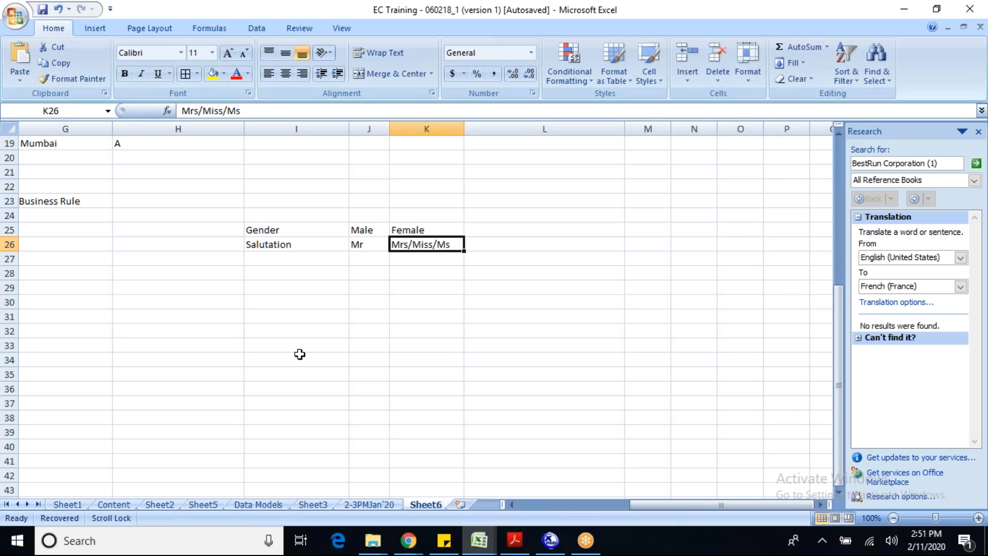
left_click(421, 230)
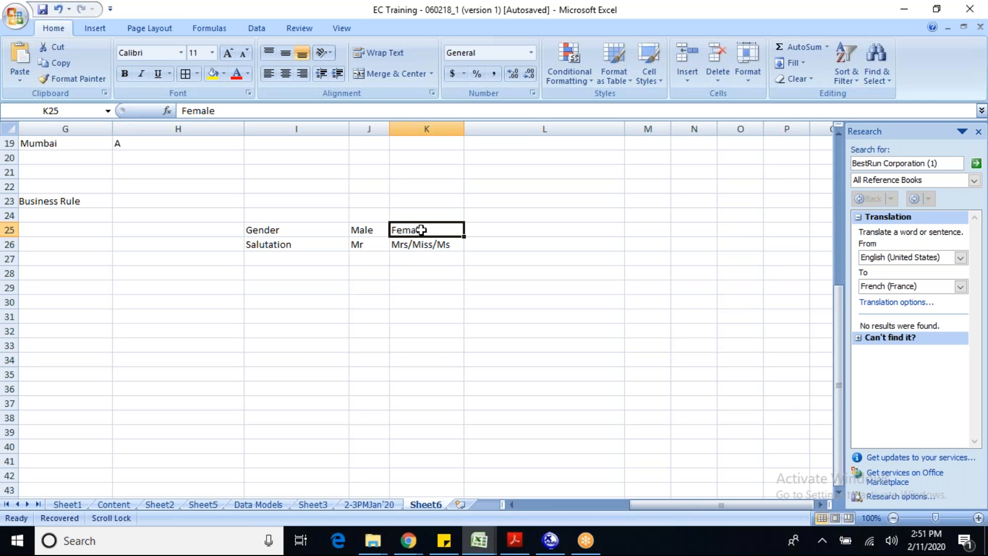
left_click(364, 244)
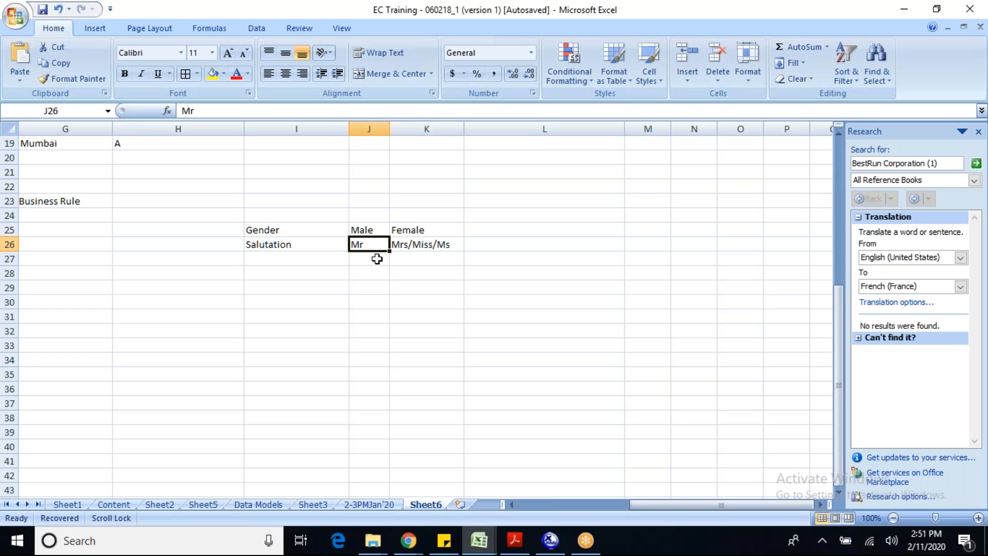
left_click(357, 228)
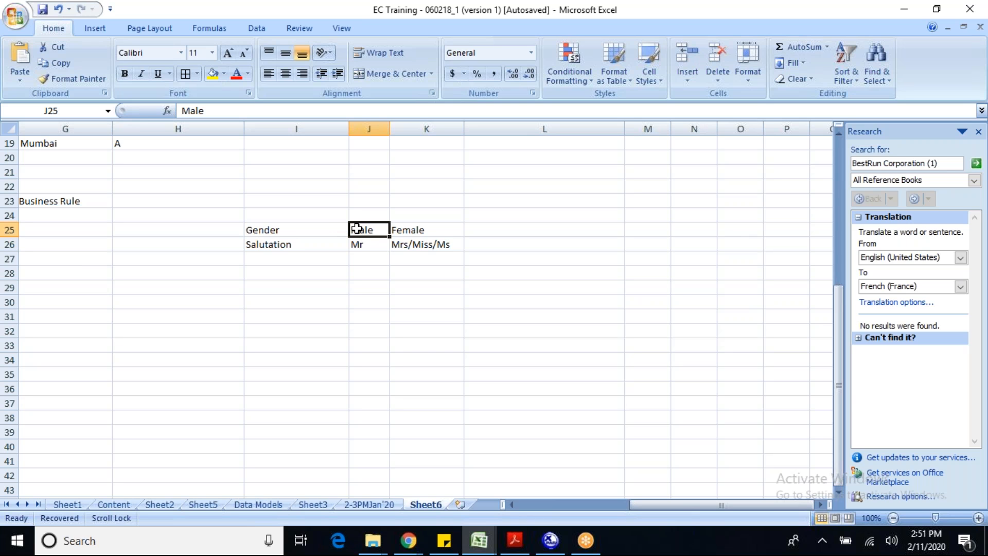
left_click(358, 246)
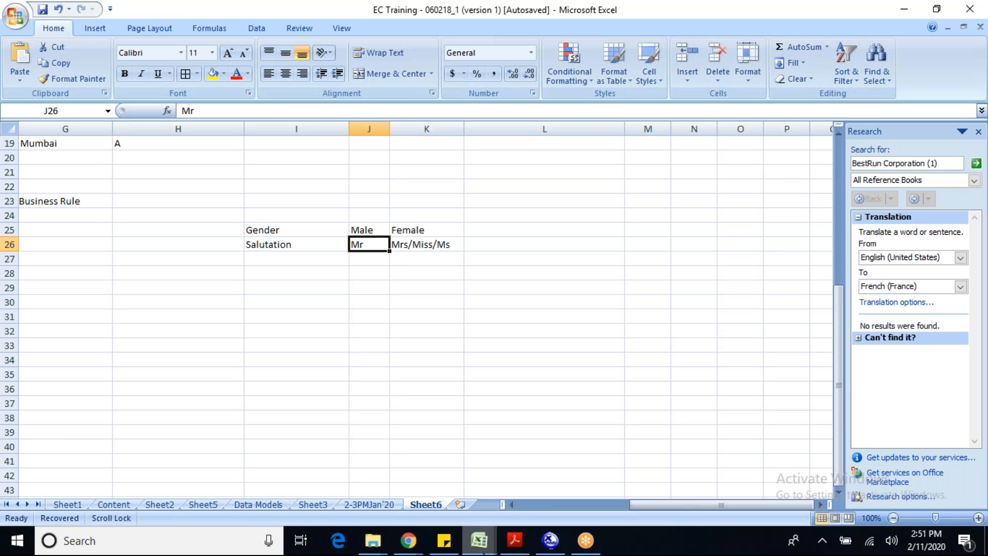
Switch back to the employee record, set the Salutation to No Selection for the Male gender, and try to save it.
left_click(409, 541)
left_click(349, 496)
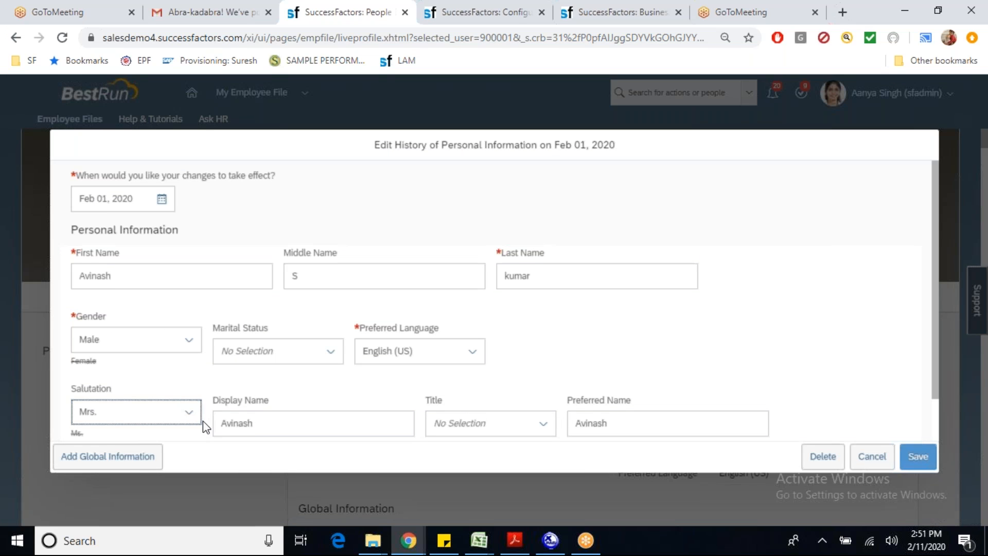
left_click(189, 412)
left_click(132, 285)
left_click(918, 457)
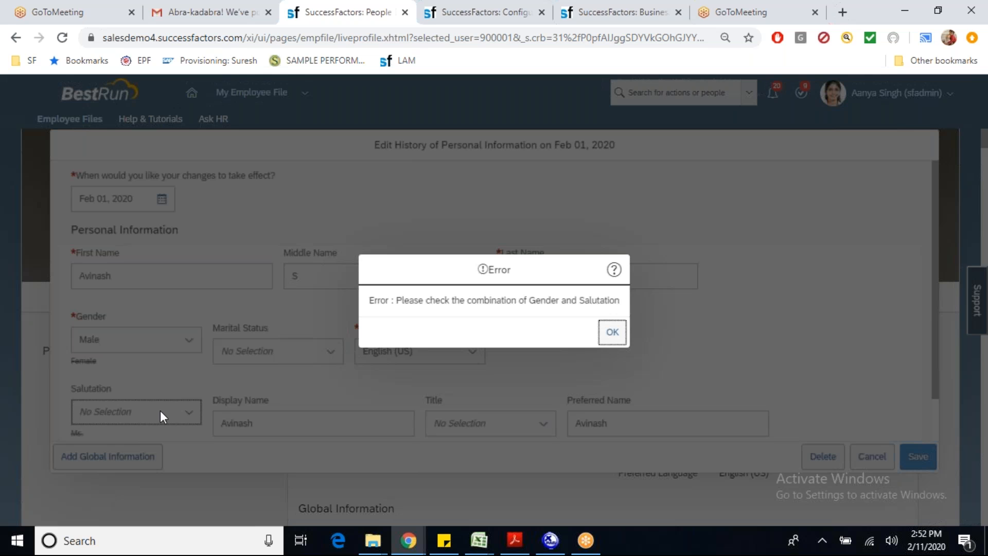
left_click(613, 332)
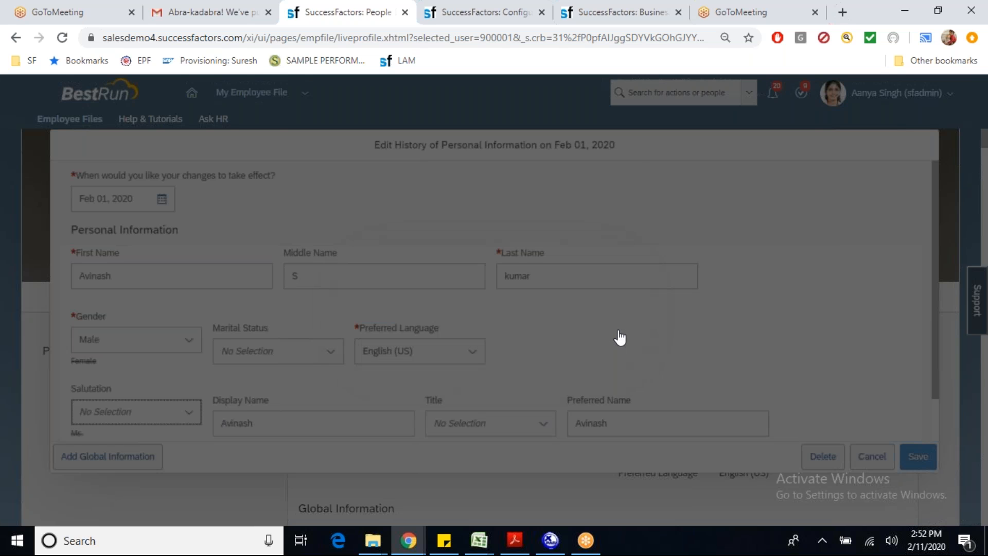
Return to the training workbook and check the female salutations in cell K26.
key("alt+Tab")
left_click(420, 257)
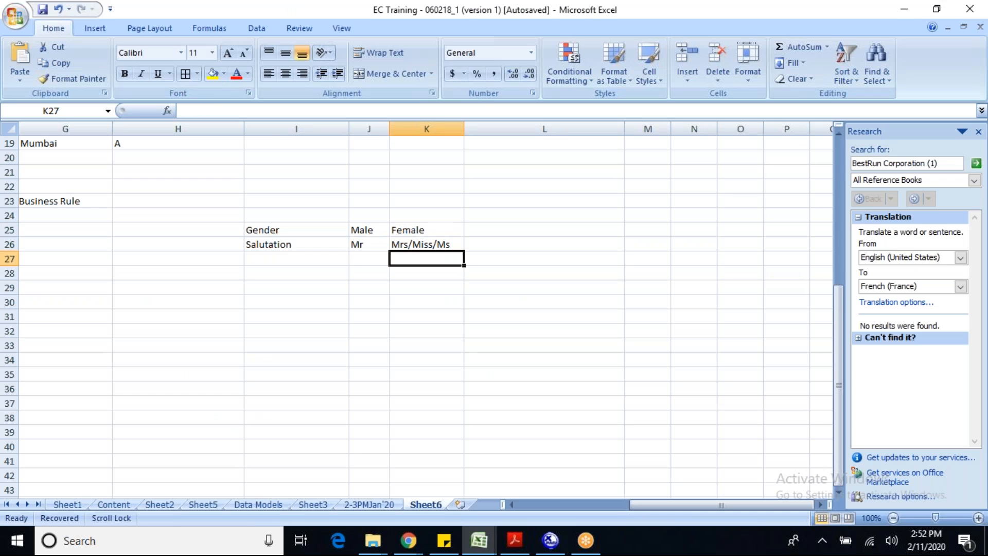
left_click(420, 246)
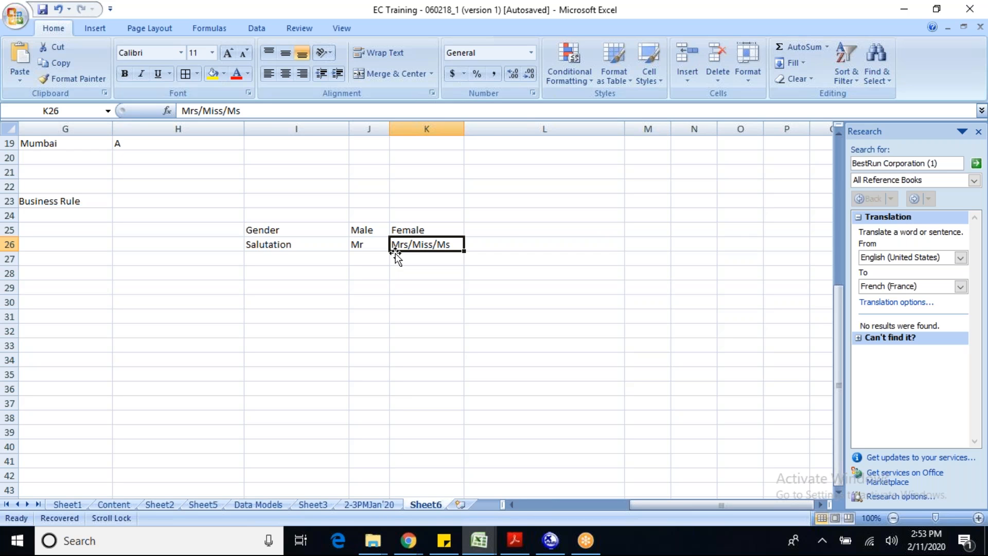
Go back to the Feb 01, 2020 personal information record and cancel its edit, discarding the changes.
left_click(408, 541)
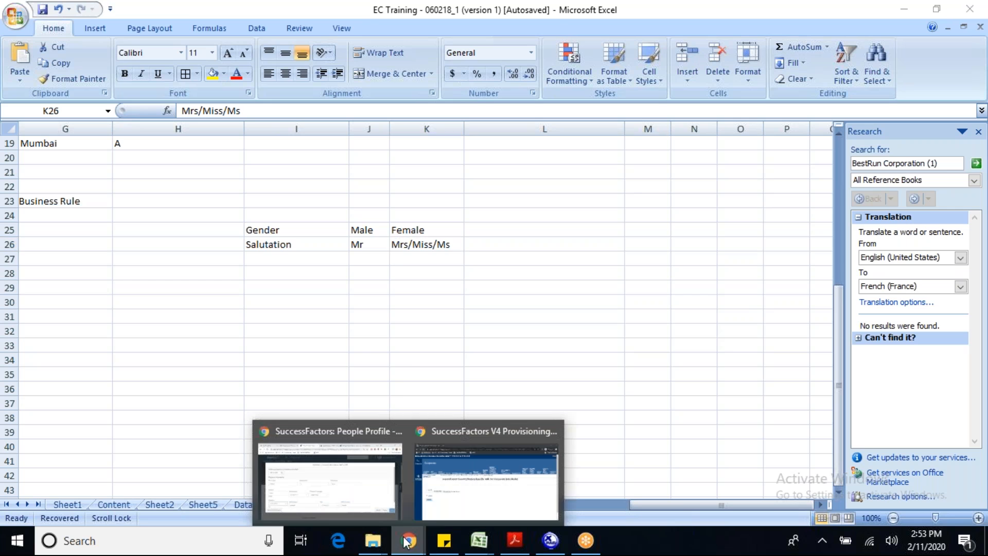
left_click(351, 474)
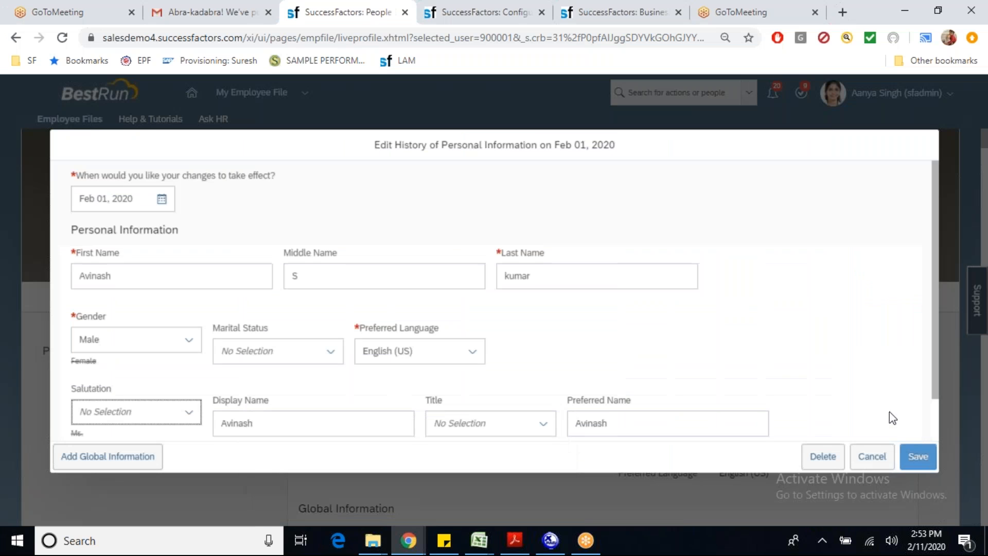
left_click(870, 462)
left_click(556, 337)
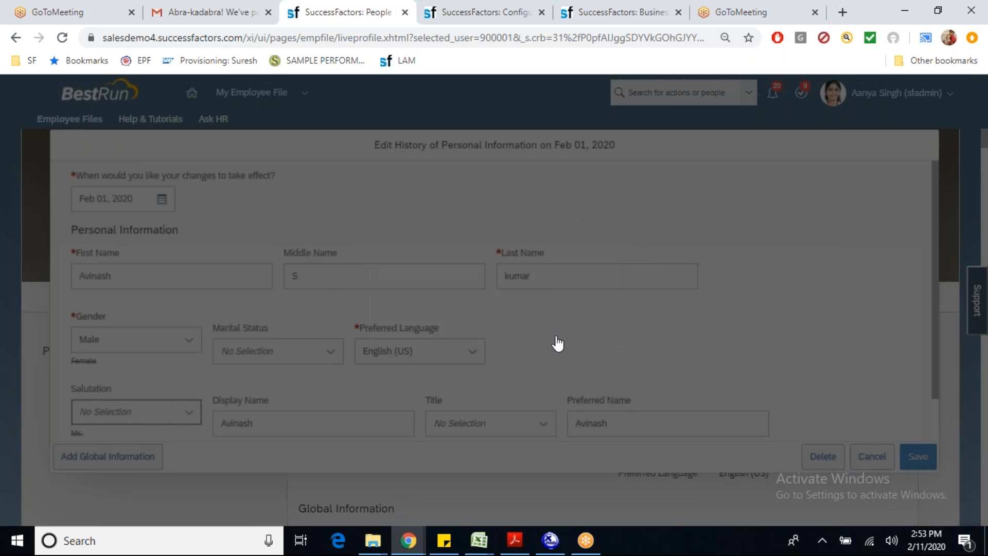
Switch to the business rules configuration page and start a new rule using the Basic scenario.
left_click(447, 23)
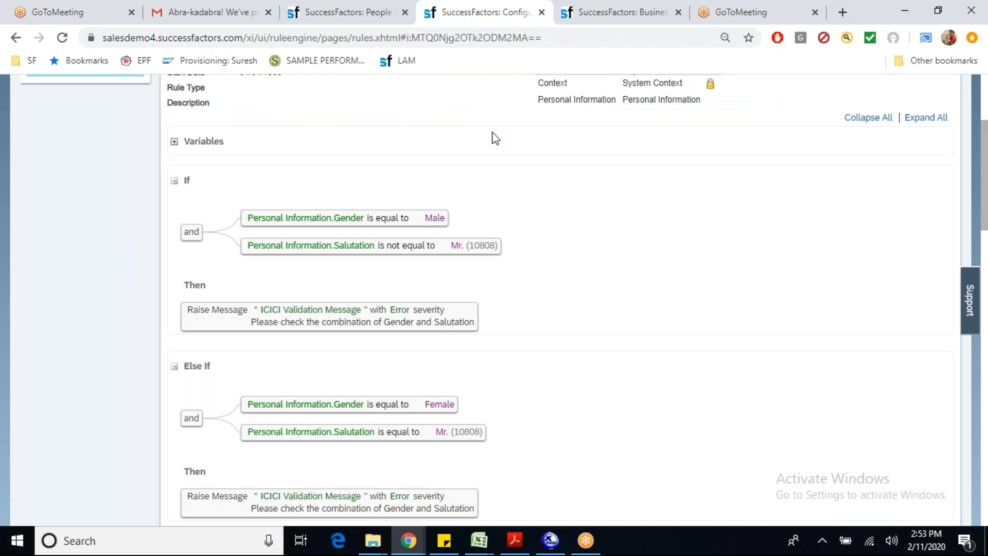
left_click_drag(985, 139, 985, 92)
left_click(909, 166)
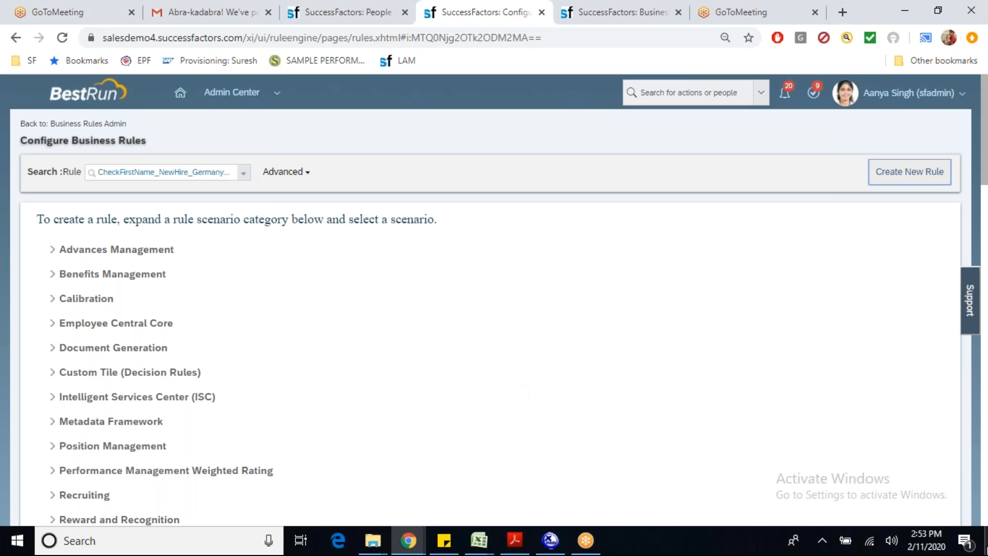
scroll(475, 468, "down", 8)
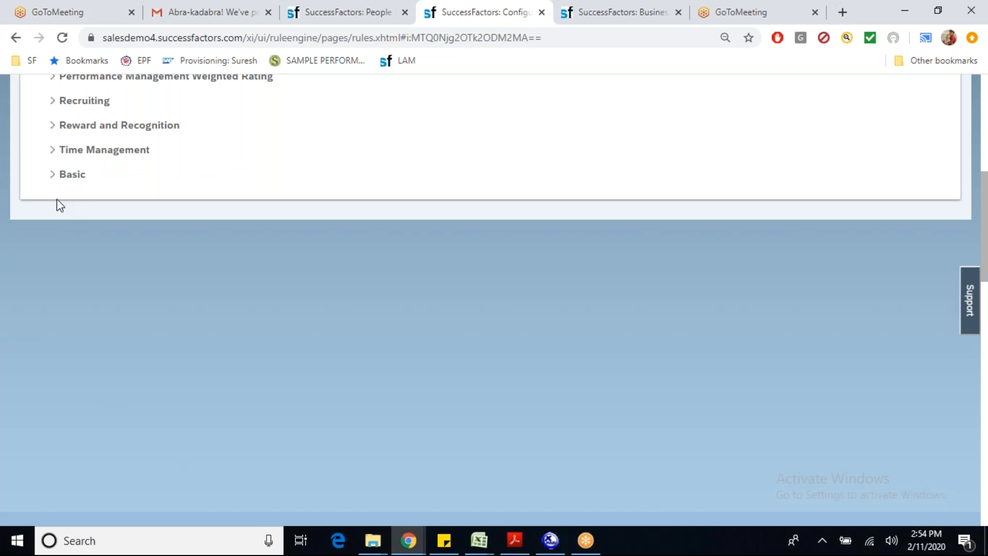
left_click(59, 168)
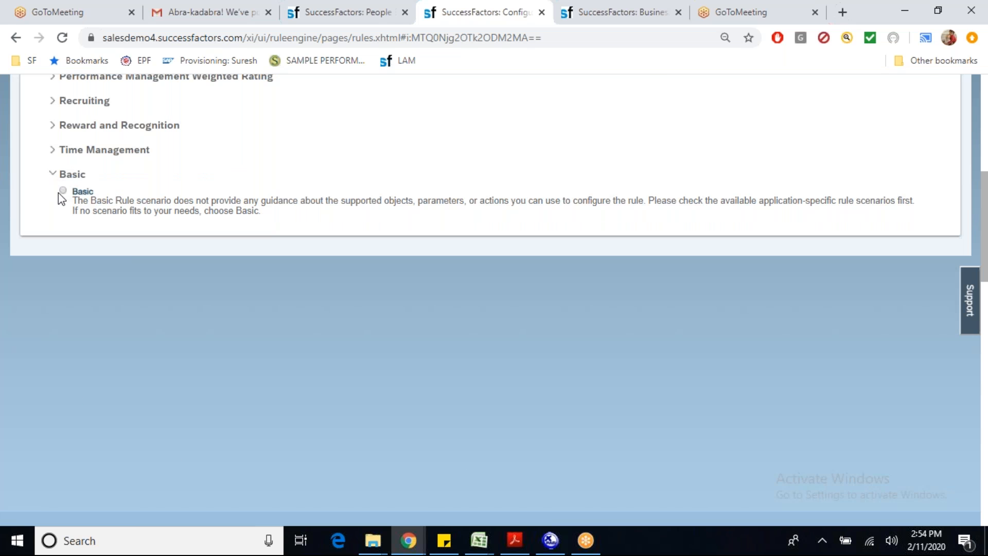
left_click(63, 190)
Set the new rule's base object to Job Information.
left_click(678, 111)
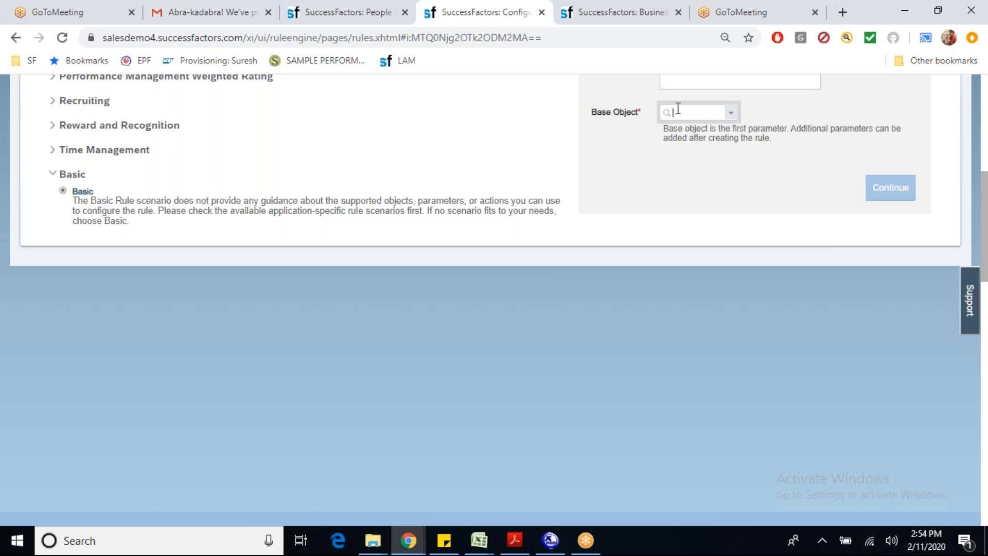
type("job ind")
key("BackSpace")
type("f")
left_click(706, 129)
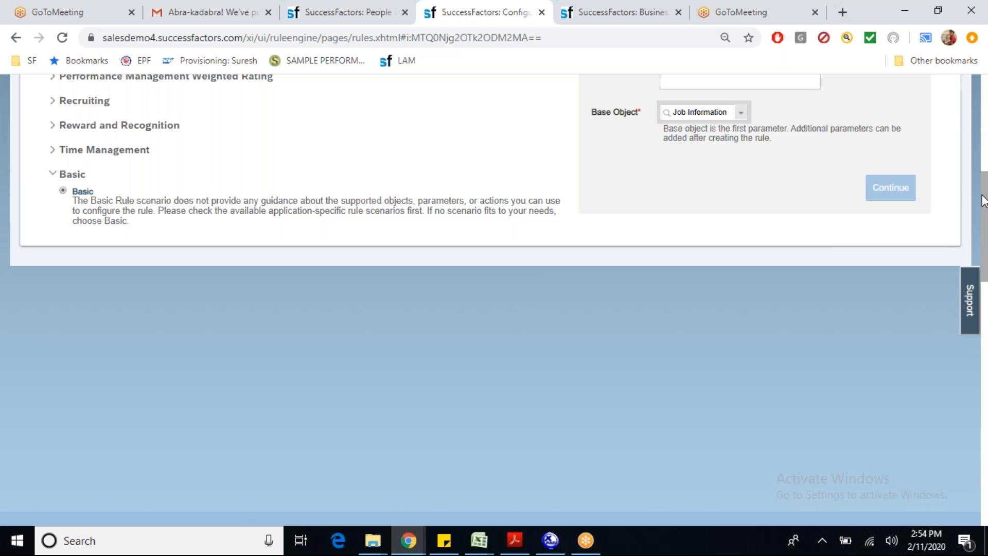
Name the rule ICICI, keep the matching rule ID, and continue to its definition.
left_click_drag(984, 201, 984, 103)
left_click(701, 319)
type("ICICI")
key("Tab")
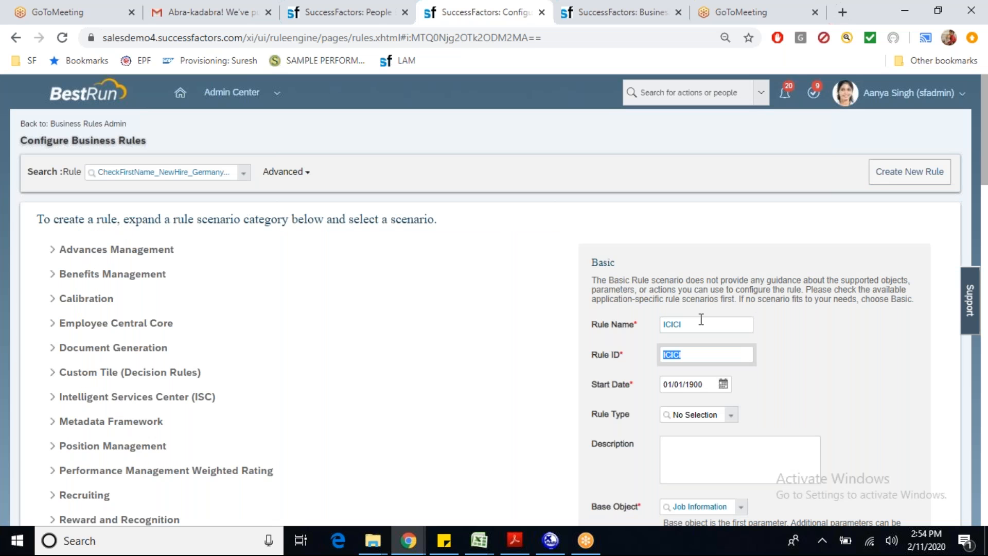
key("Tab")
key("Tab")
key("Tab")
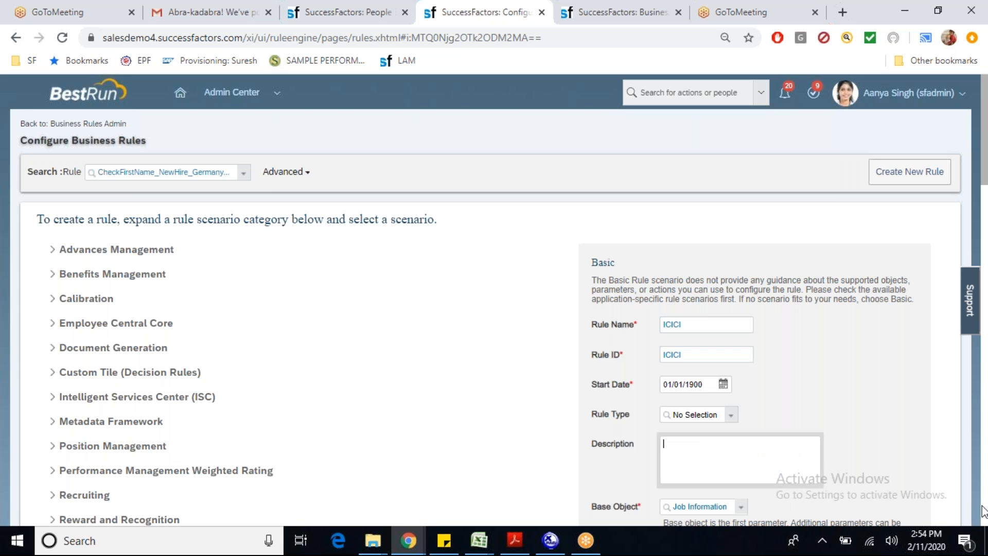
left_click(984, 512)
left_click(899, 192)
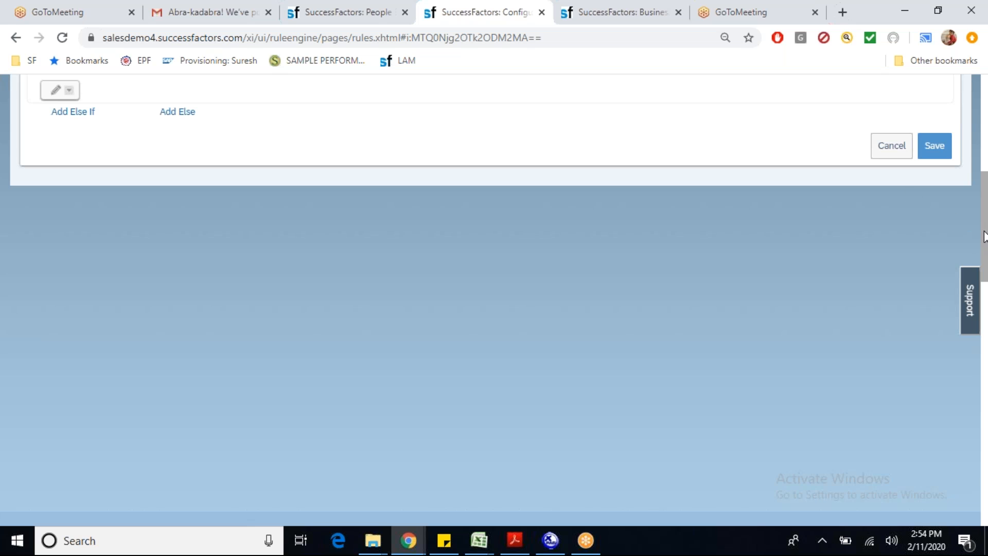
Browse the Job Information fields available for the If condition, and cancel the ICICI rule without saving.
left_click_drag(986, 222, 986, 210)
scroll(985, 213, "up", 5)
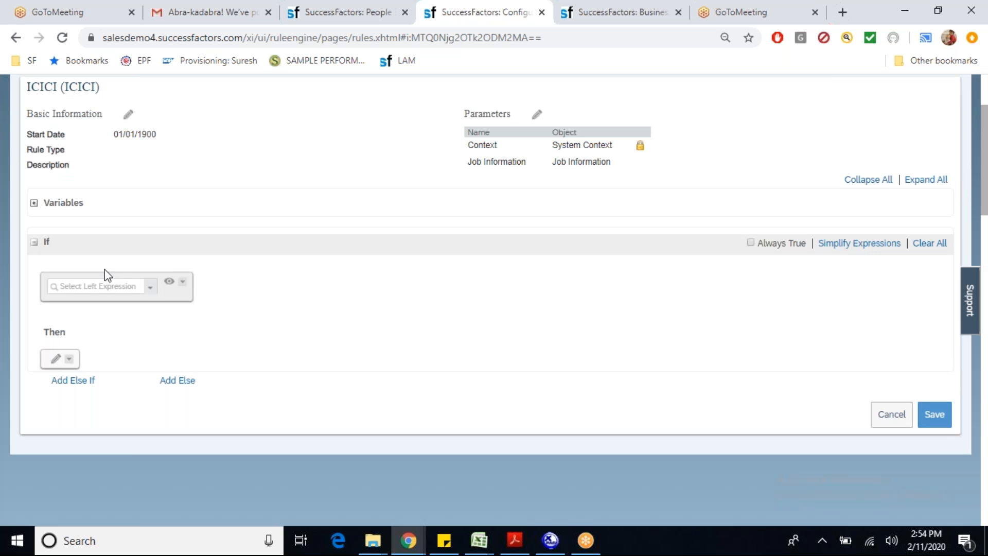
left_click(151, 288)
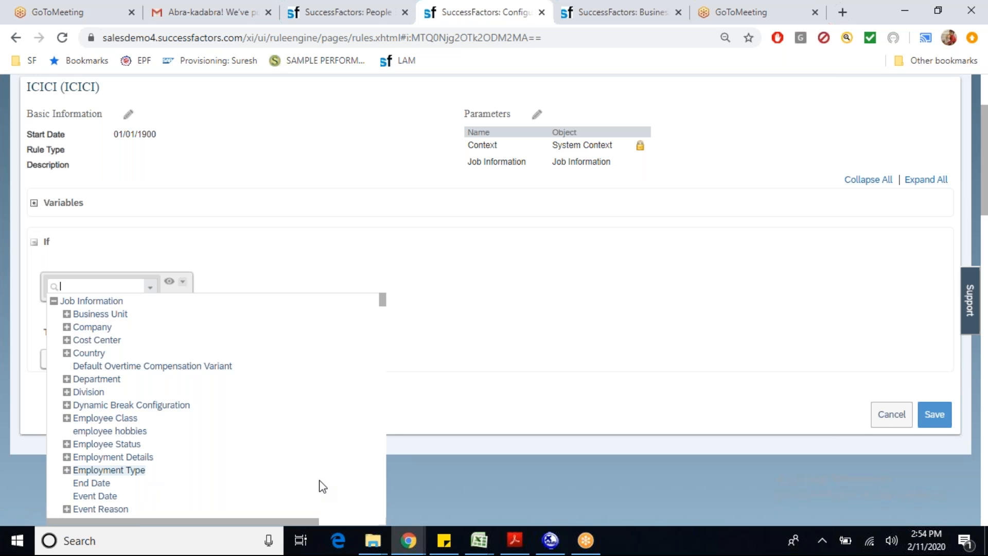
scroll(319, 482, "down", 3)
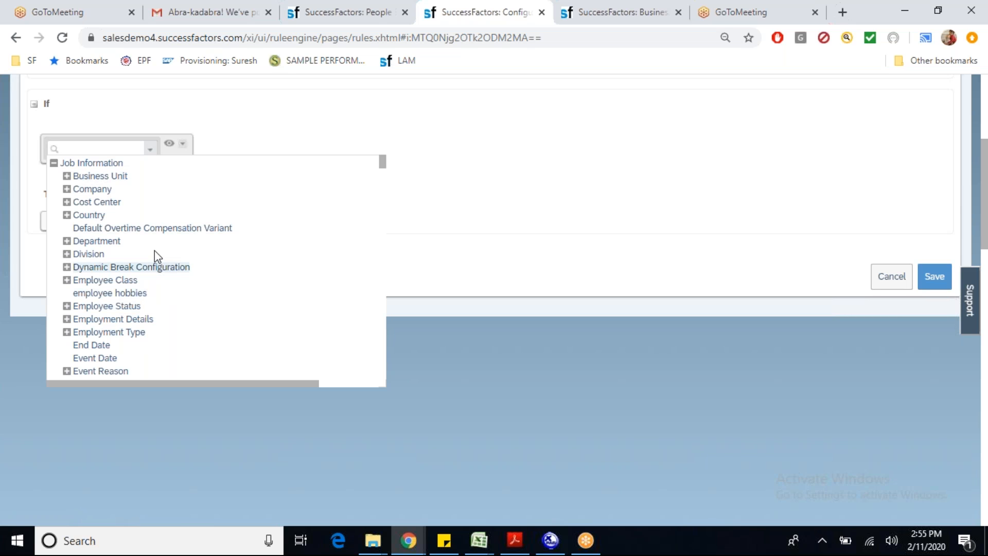
left_click(472, 199)
double_click(871, 279)
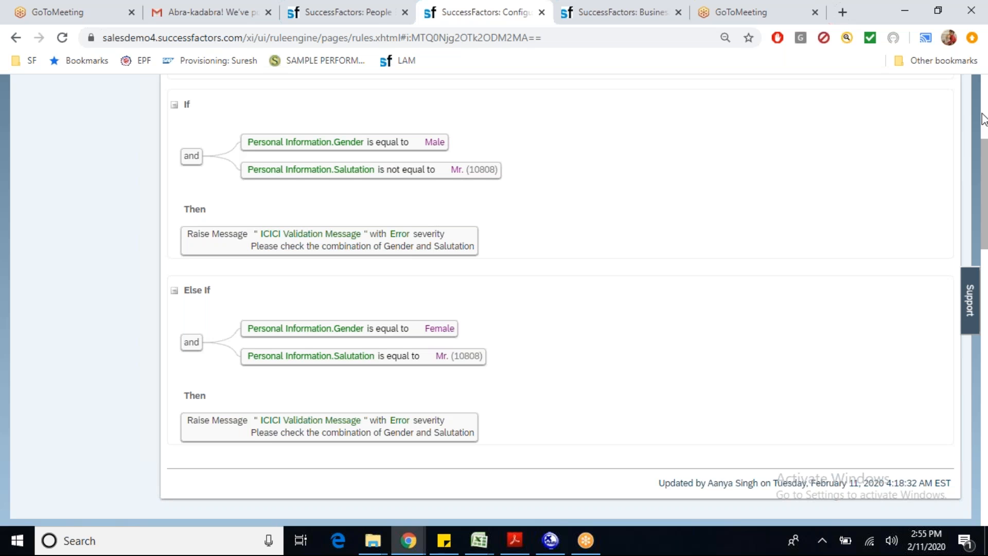
Find and open Manage Positions, and start creating a new Position record.
scroll(984, 118, "up", 1)
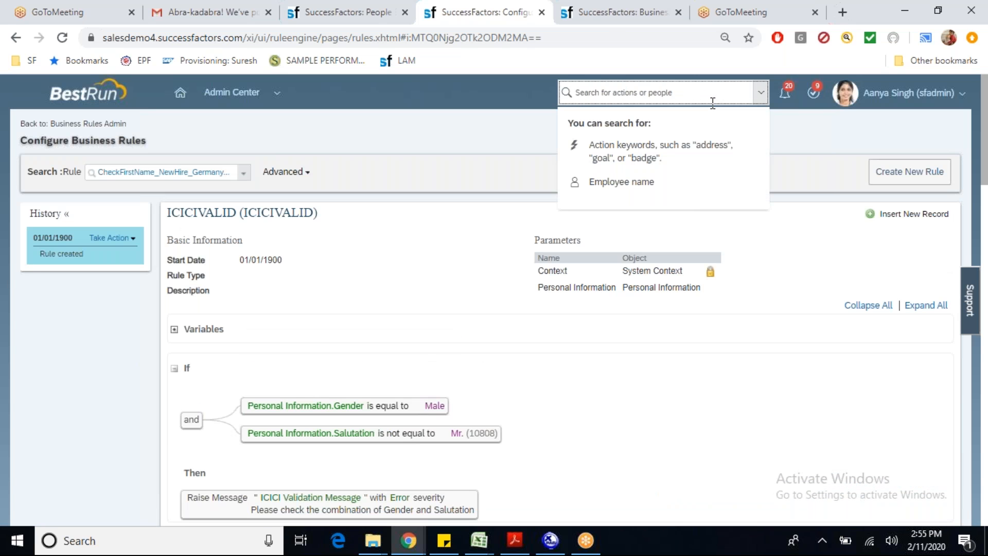
type("man pos")
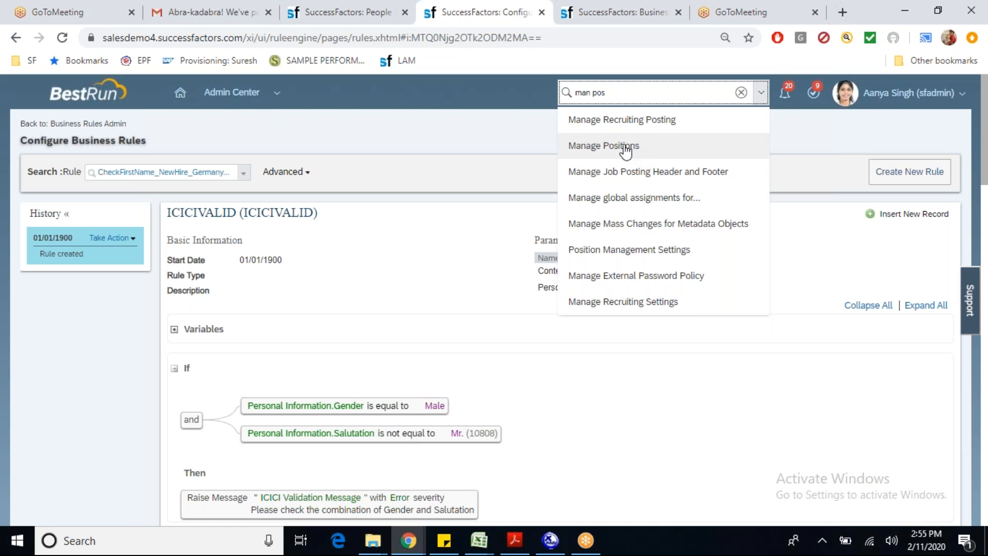
left_click(625, 147)
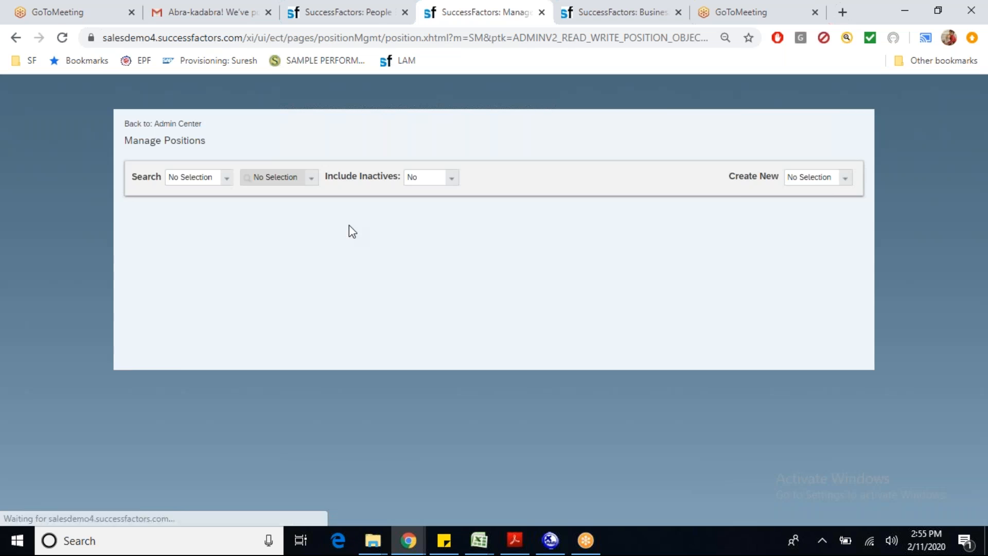
left_click(827, 179)
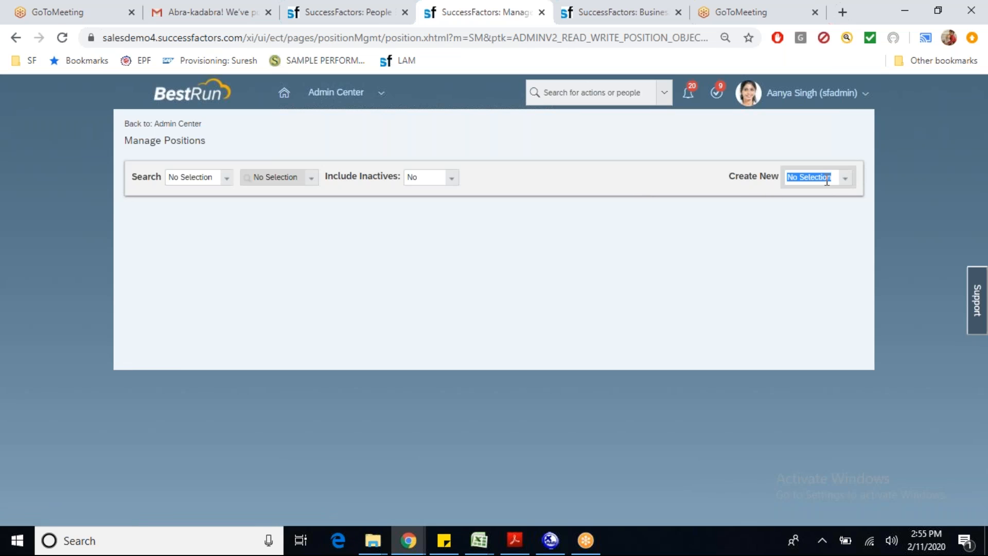
left_click(848, 180)
left_click(817, 205)
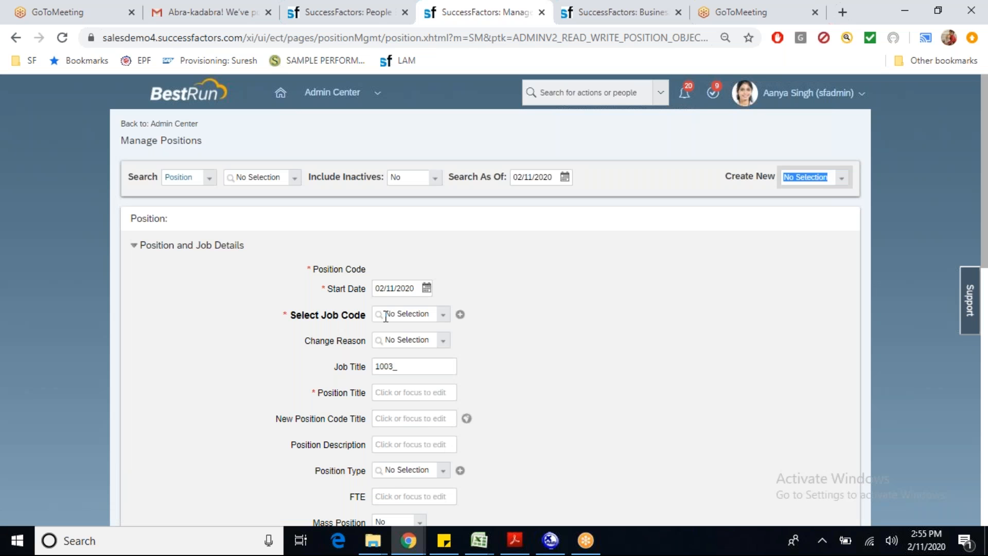
Select job code ICICIMGR (7000030) for the new position and review the position's job detail fields.
left_click(389, 314)
key("BackSpace")
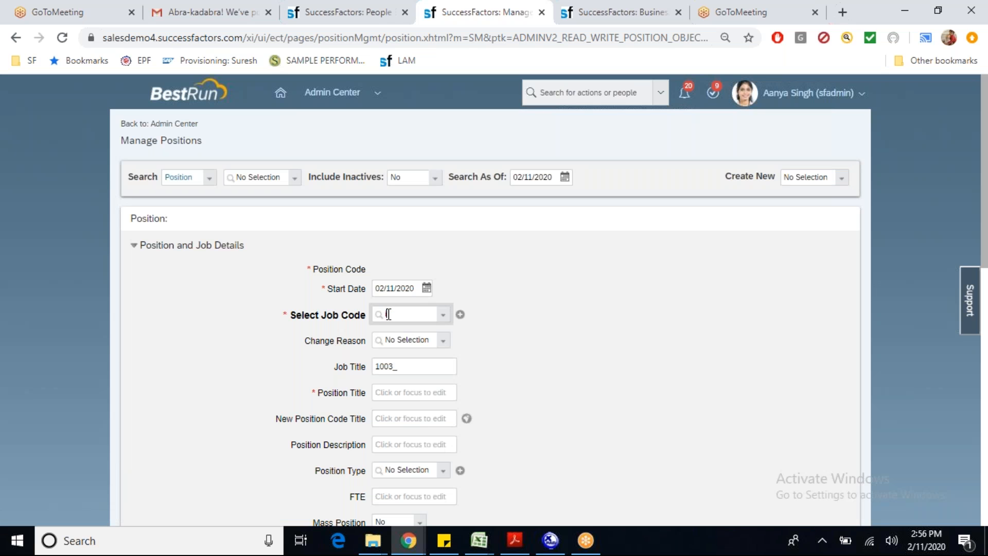
type("icic")
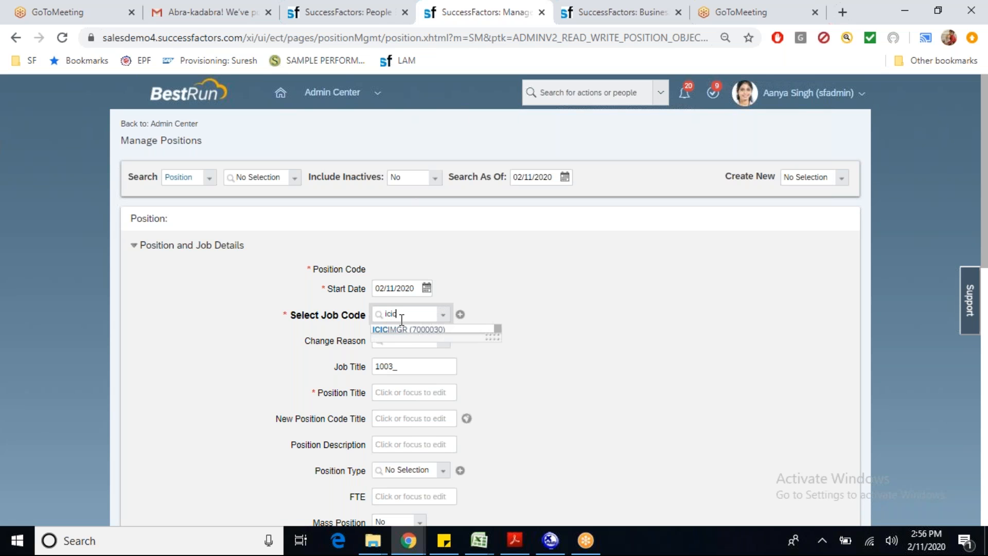
left_click(400, 330)
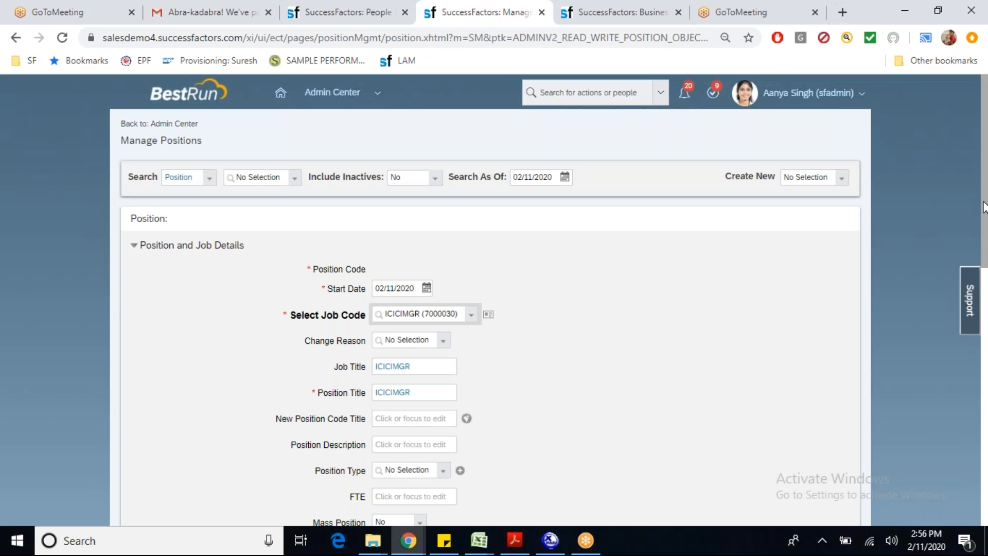
scroll(984, 206, "down", 2)
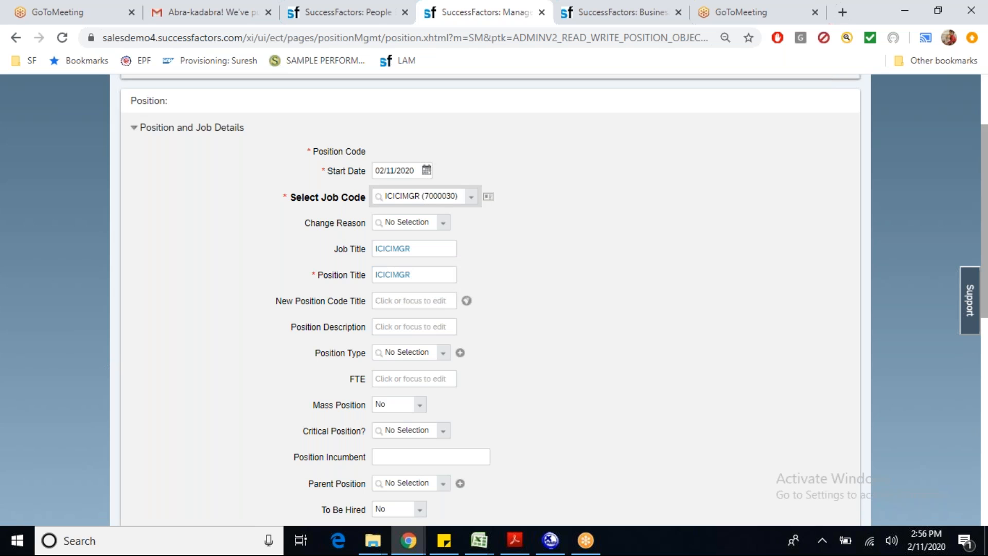
scroll(985, 263, "down", 5)
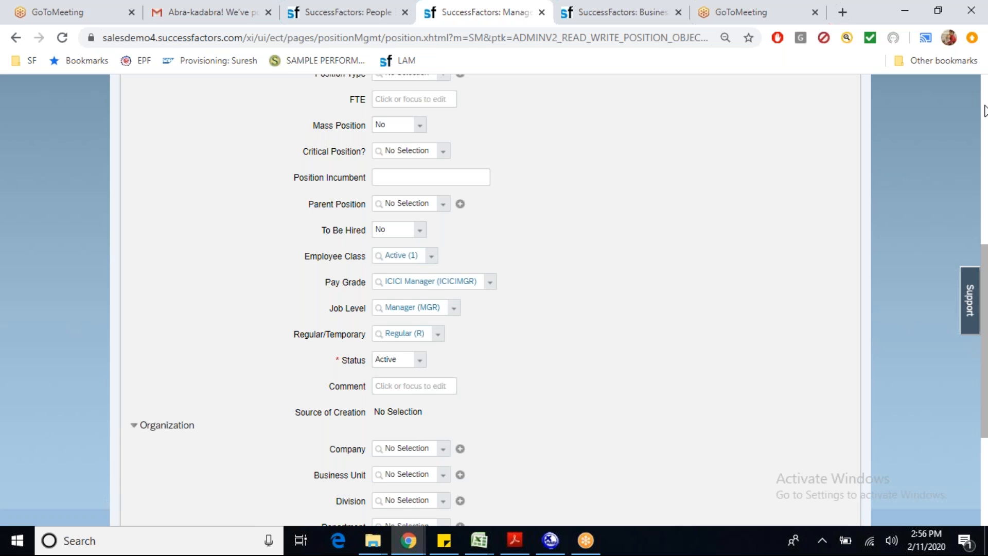
scroll(985, 111, "up", 5)
Switch to the business configuration tab, and find and open Manage Data there.
left_click(666, 17)
left_click(583, 92)
type("man data")
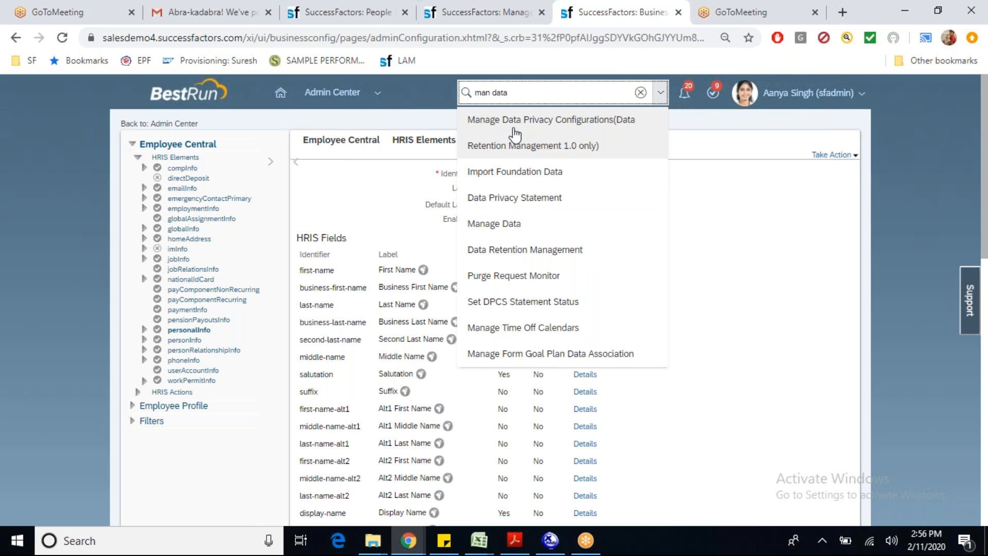
left_click(512, 224)
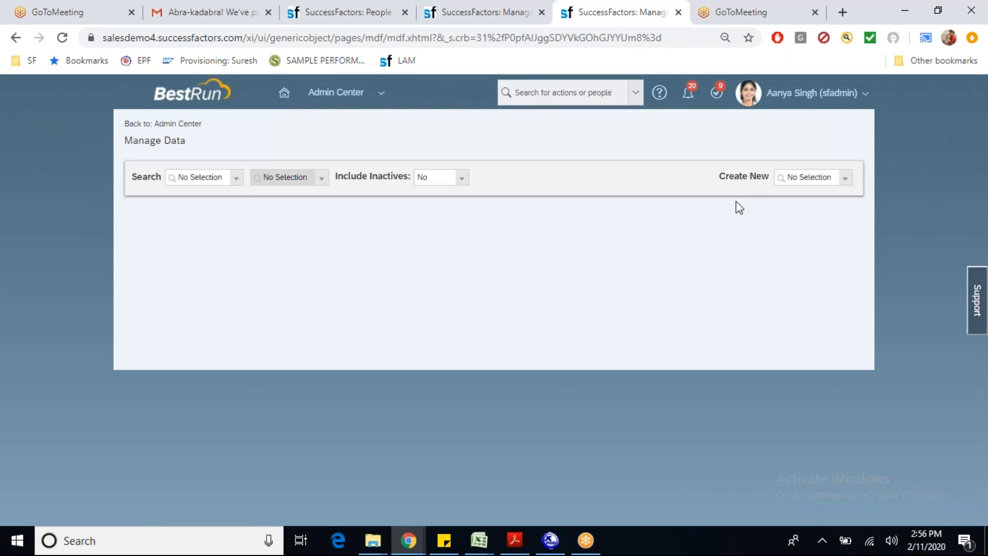
Look up the Job Classification record ICICIMGR (7000030) in Manage Data.
left_click(794, 177)
left_click(204, 177)
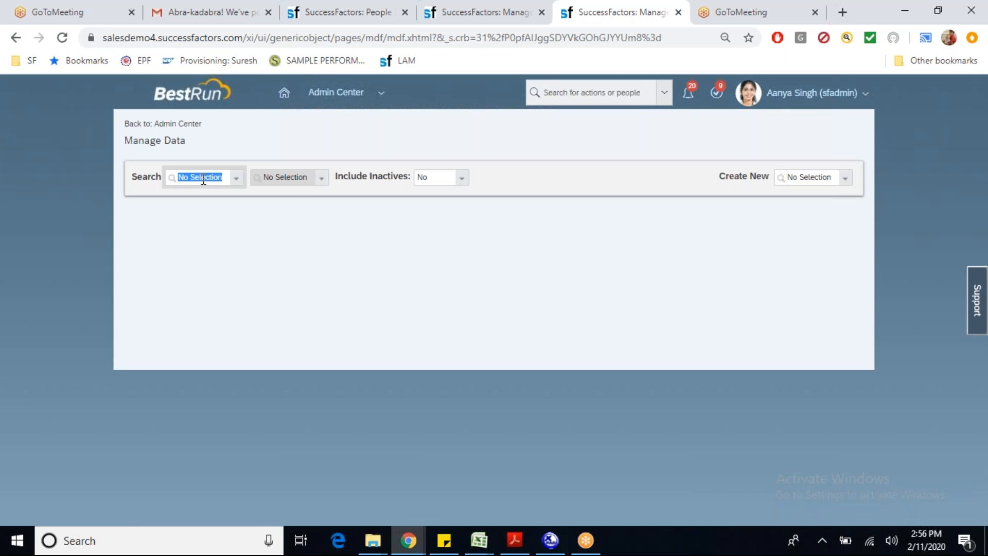
type("job")
left_click(217, 233)
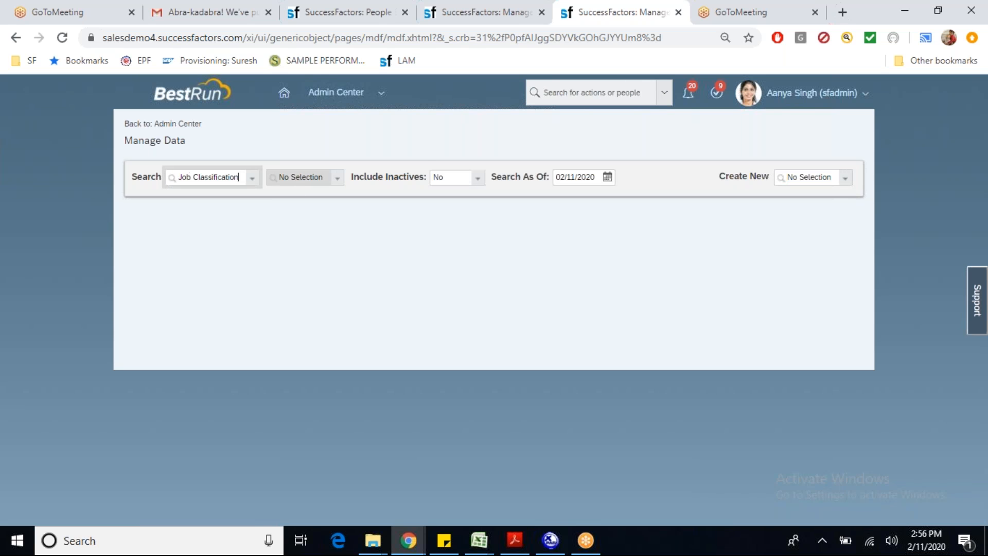
type("icat")
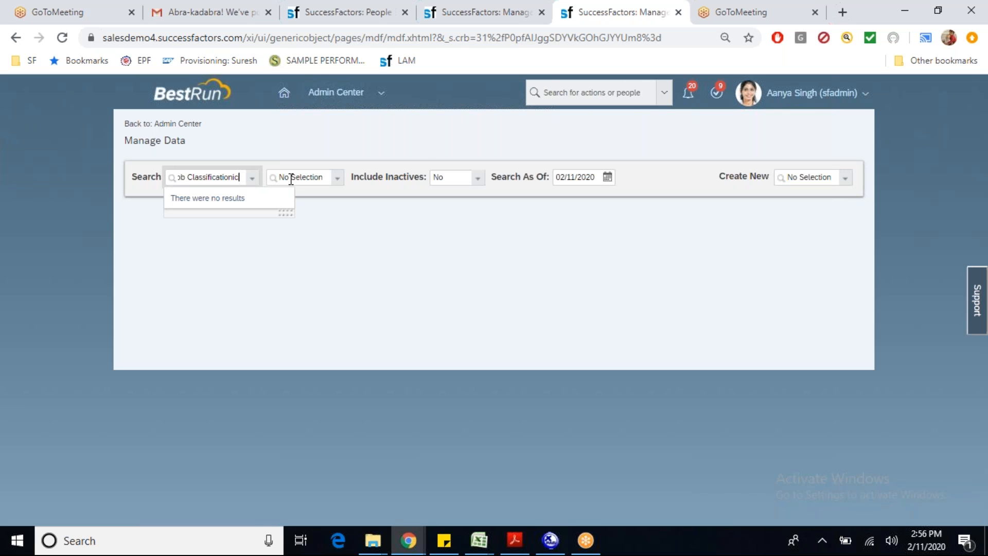
type("i")
key("BackSpace")
key("BackSpace")
key("BackSpace")
key("Tab")
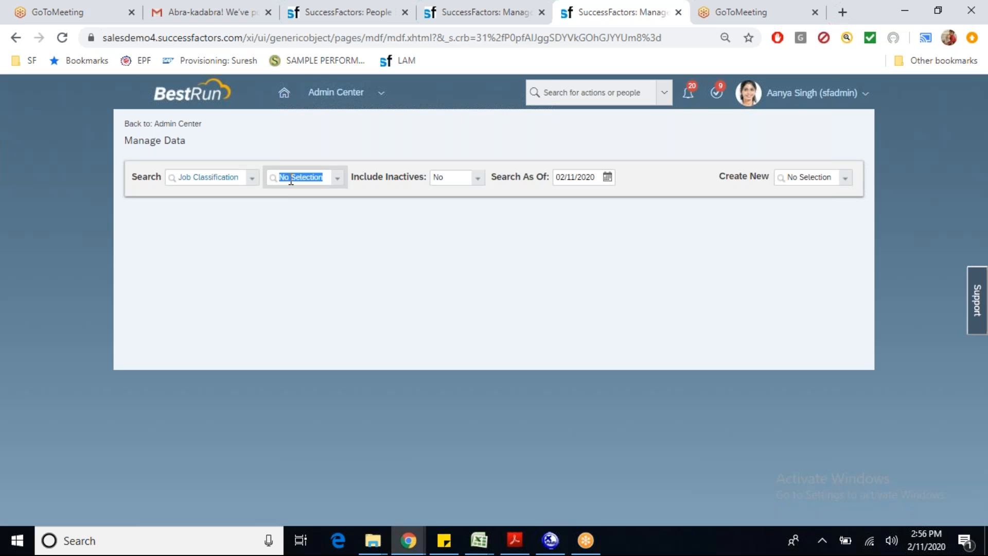
type("ici")
left_click(292, 190)
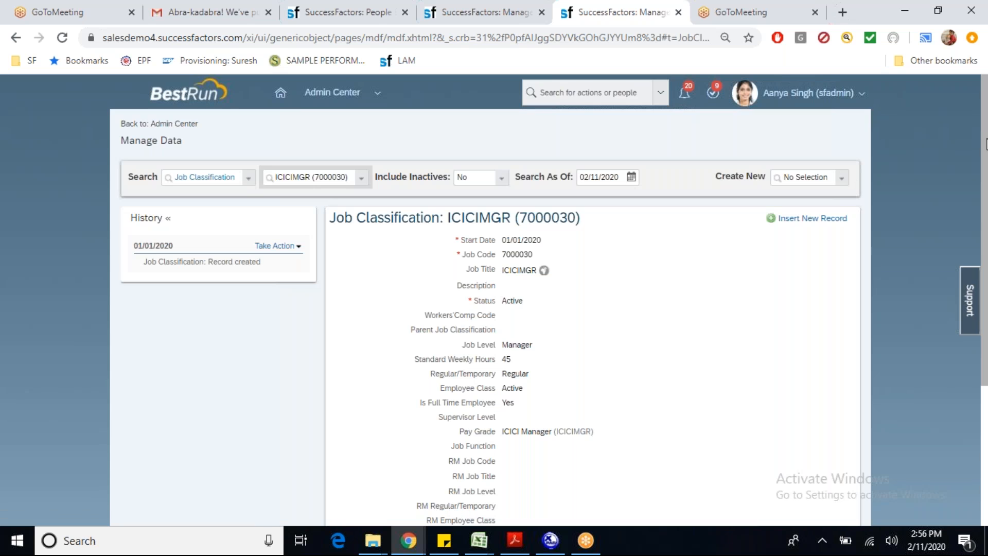
Examine the job classification's Job Title, Job Level, Regular/Temporary, Employee Class and Pay Grade values.
left_click(987, 148)
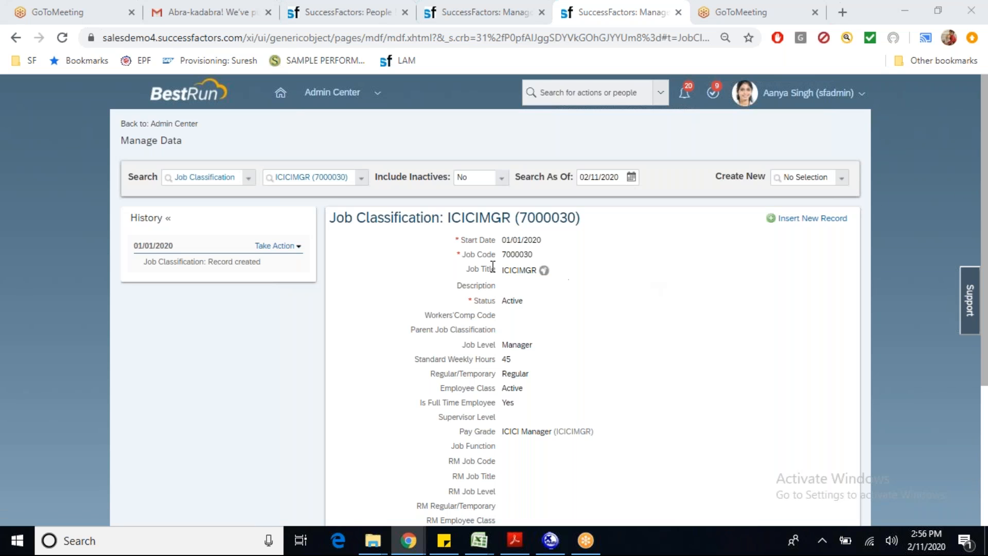
left_click_drag(502, 270, 521, 270)
left_click_drag(506, 346, 536, 346)
left_click_drag(503, 377, 538, 376)
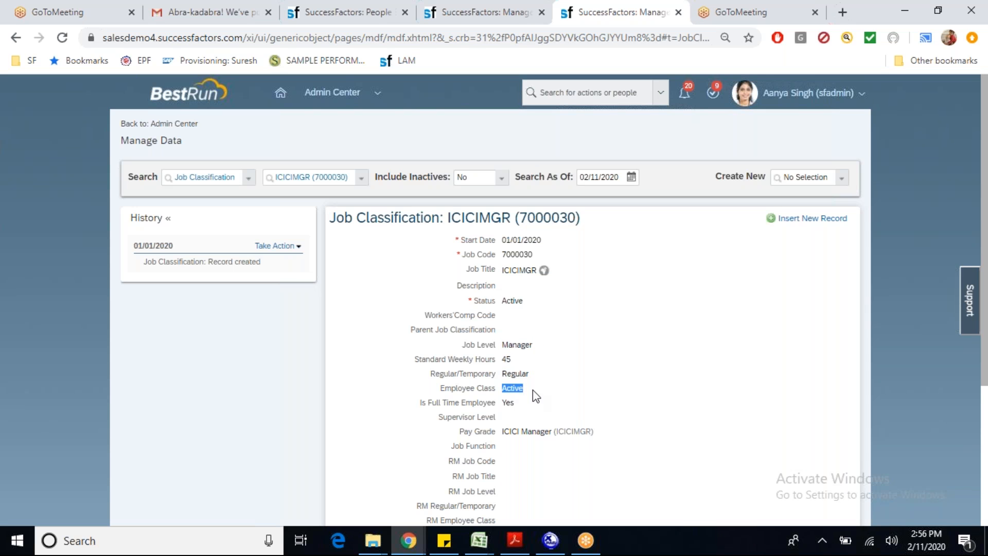
left_click(511, 434)
Return to the new position and compare its title, class, grade and level fields with the job classification.
left_click(326, 16)
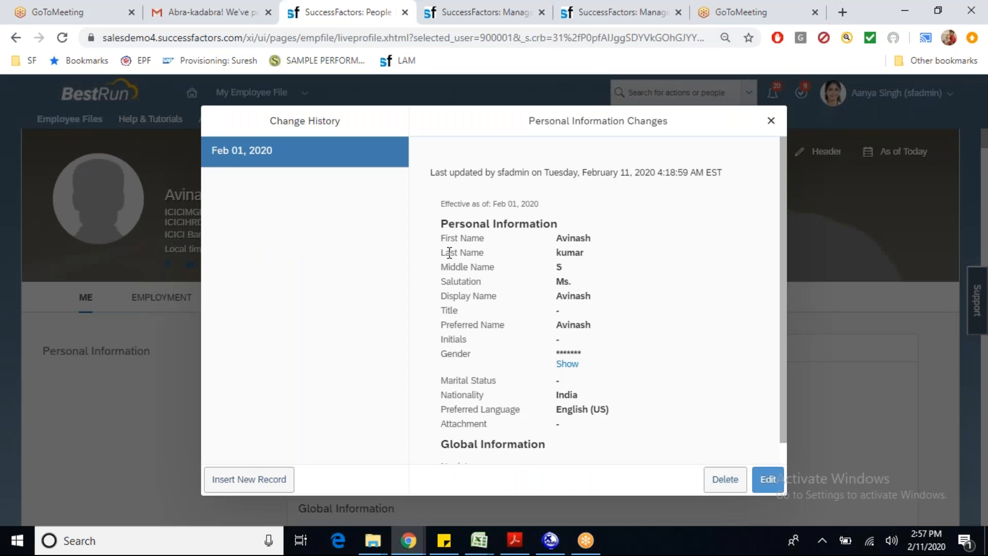
left_click(492, 22)
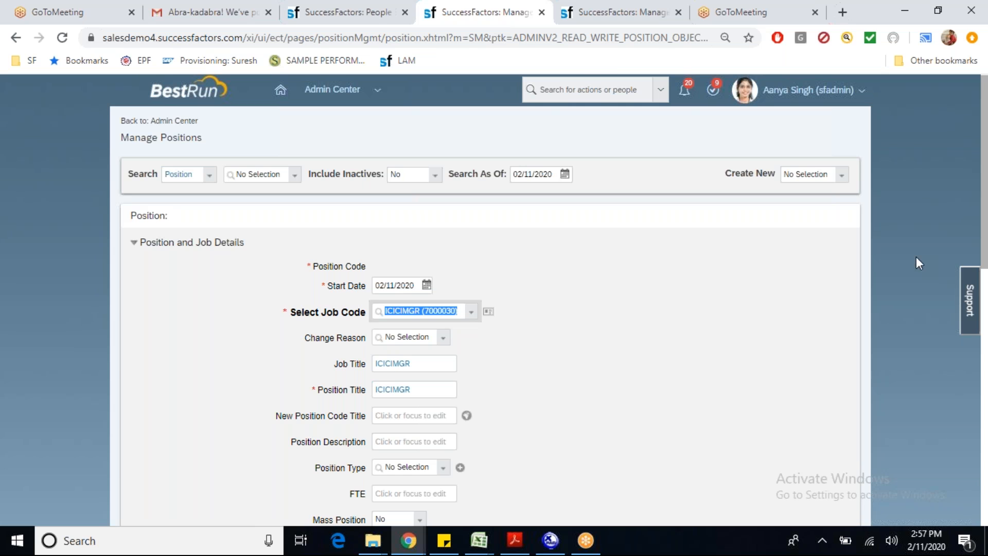
left_click(986, 137)
left_click(985, 181)
scroll(985, 182, "down", 3)
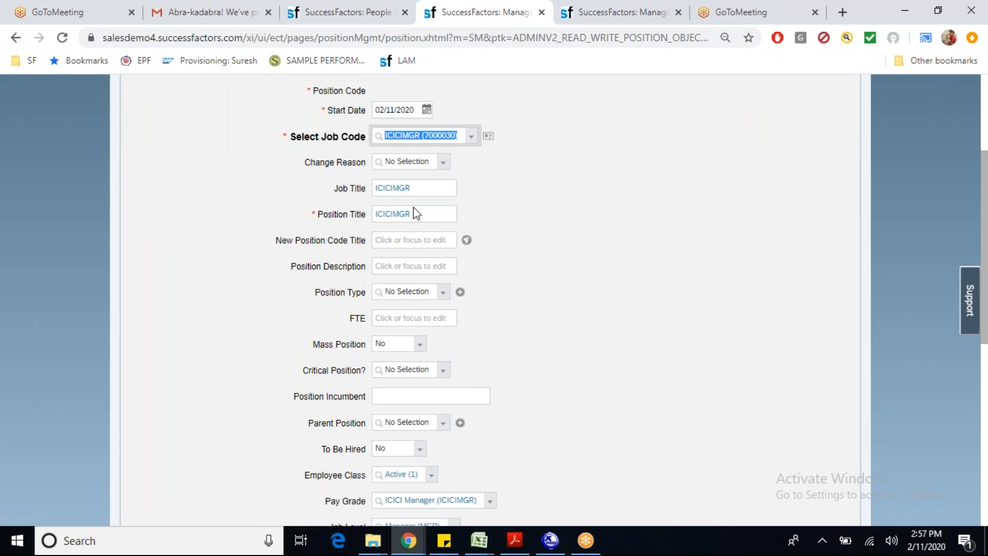
left_click(394, 189)
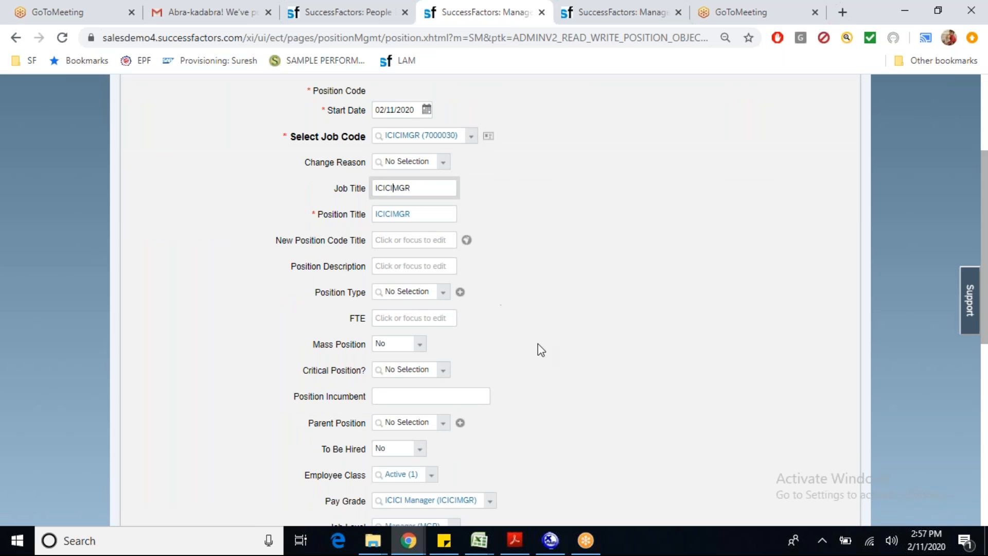
scroll(812, 344, "down", 3)
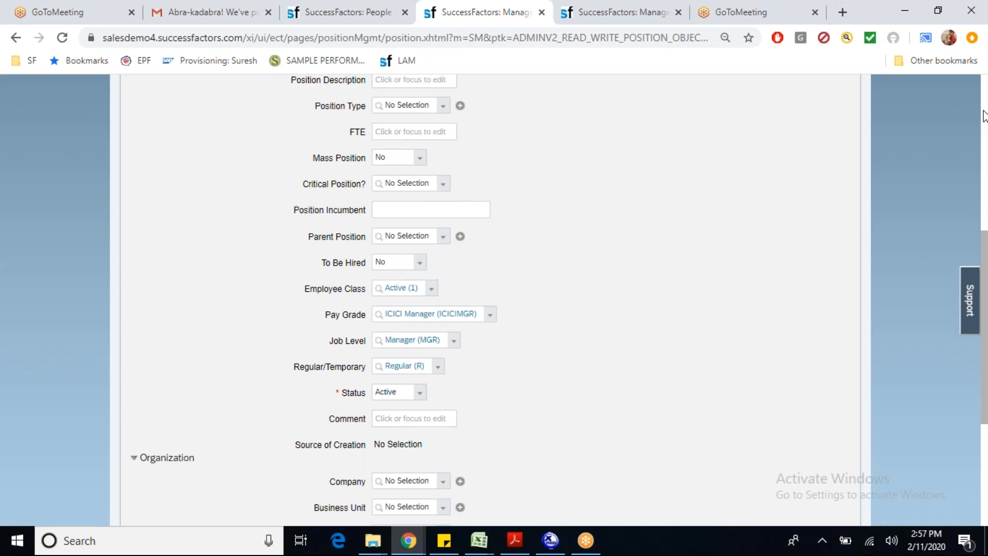
Change the new position's job code to Management & Planning (50070999) and review its job detail fields.
scroll(984, 116, "up", 7)
left_click(428, 315)
type("mana")
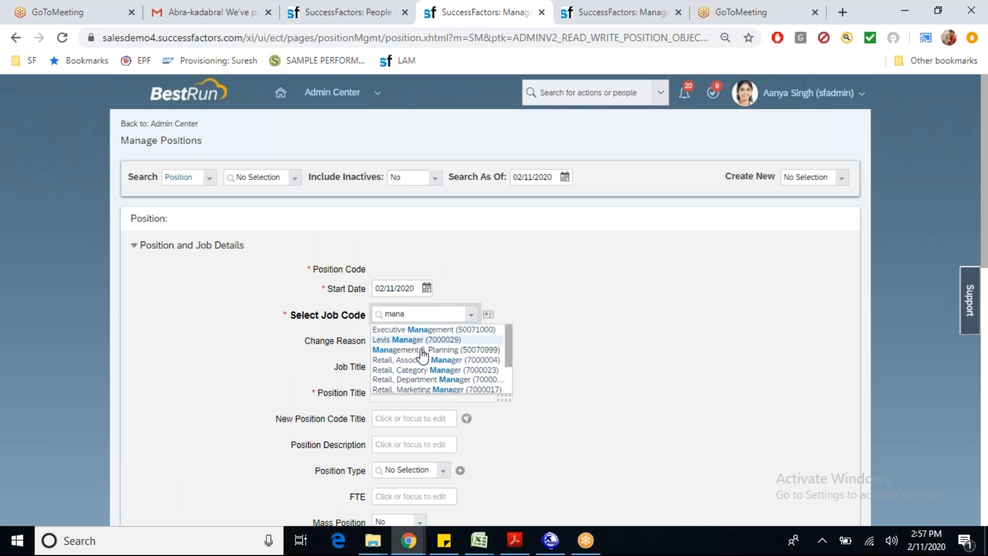
left_click(418, 350)
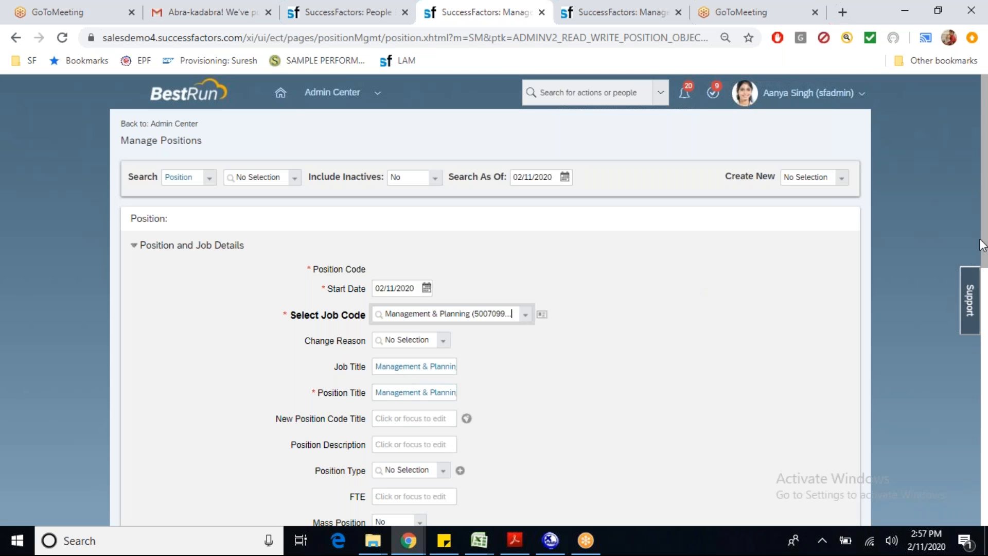
left_click_drag(983, 247, 987, 310)
scroll(490, 443, "down", 4)
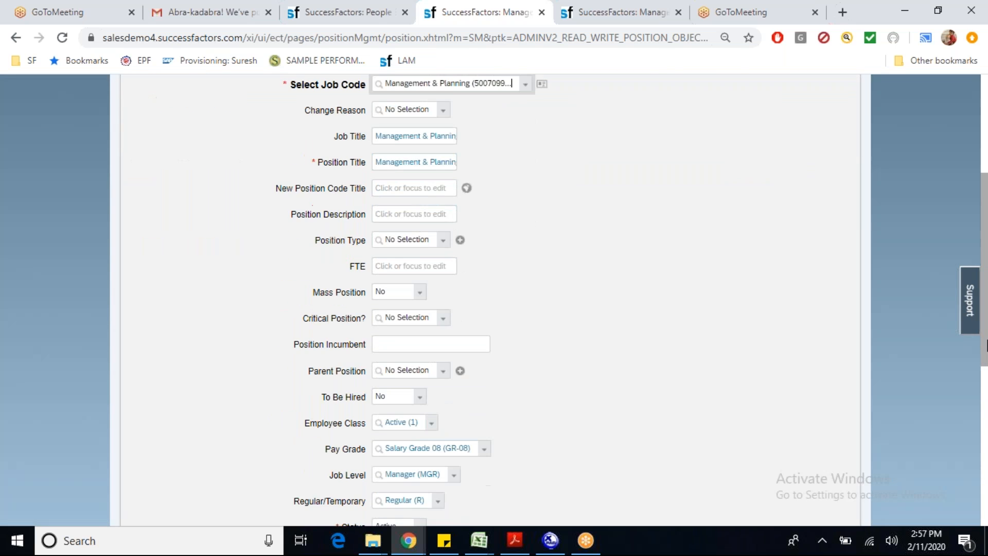